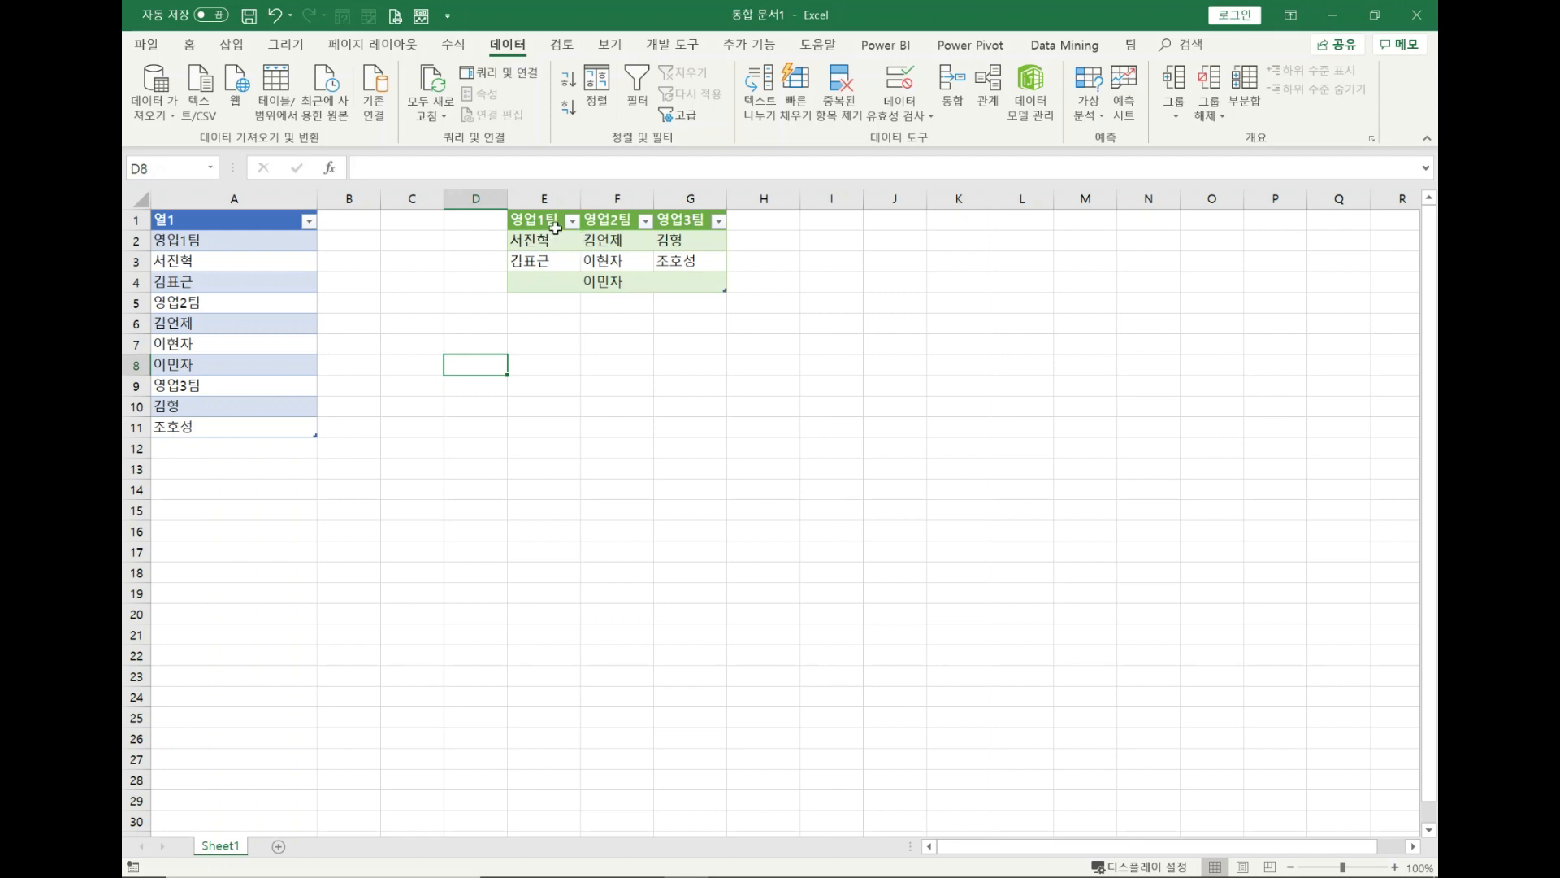
click(553, 231)
drag(561, 244, 568, 264)
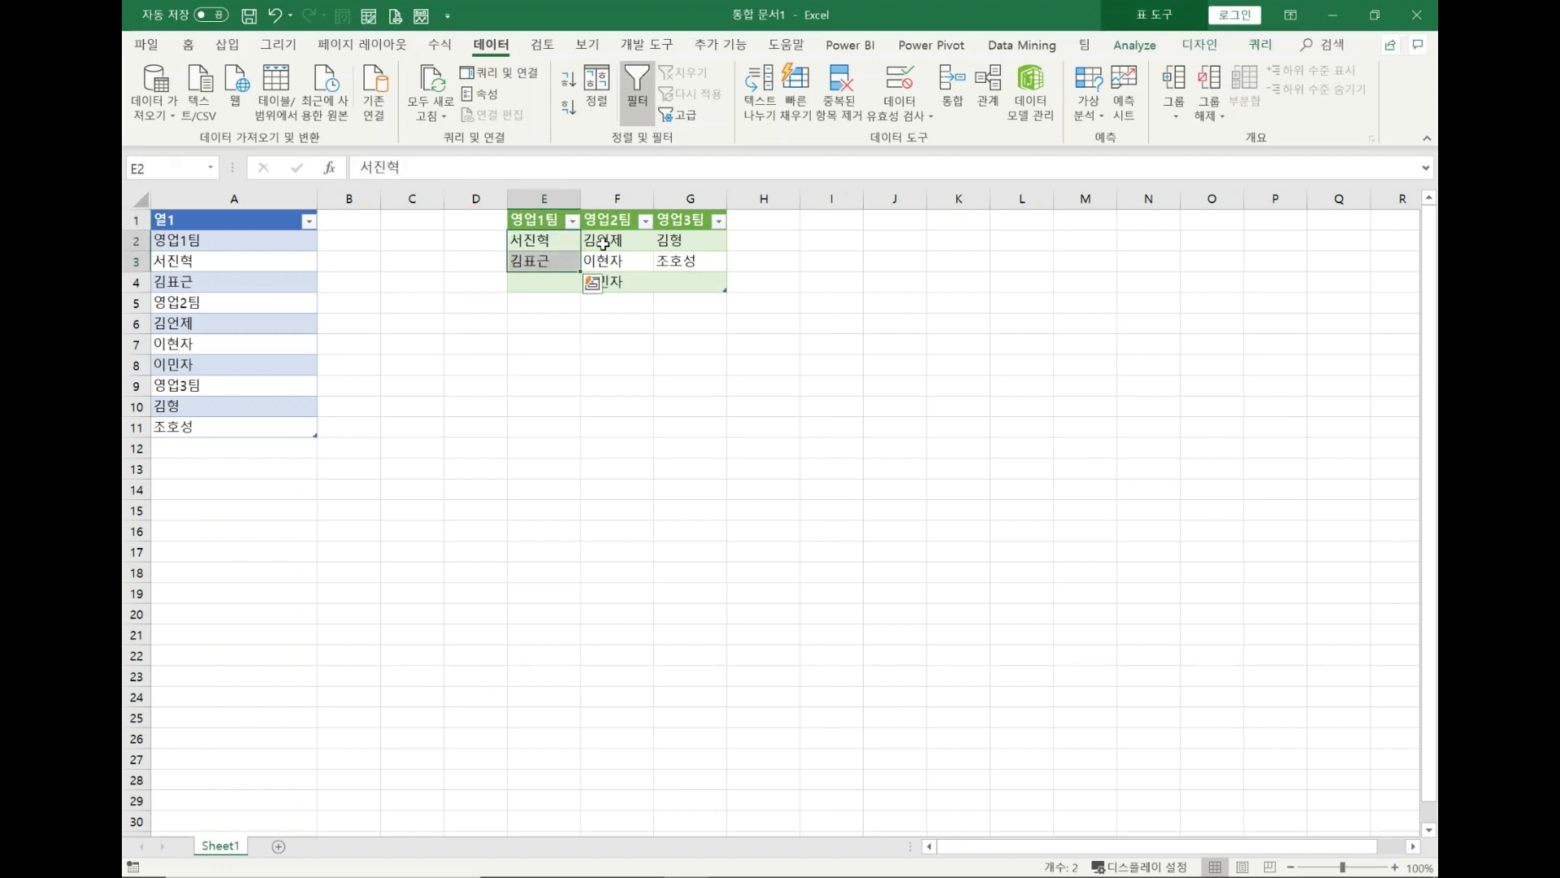
click(607, 239)
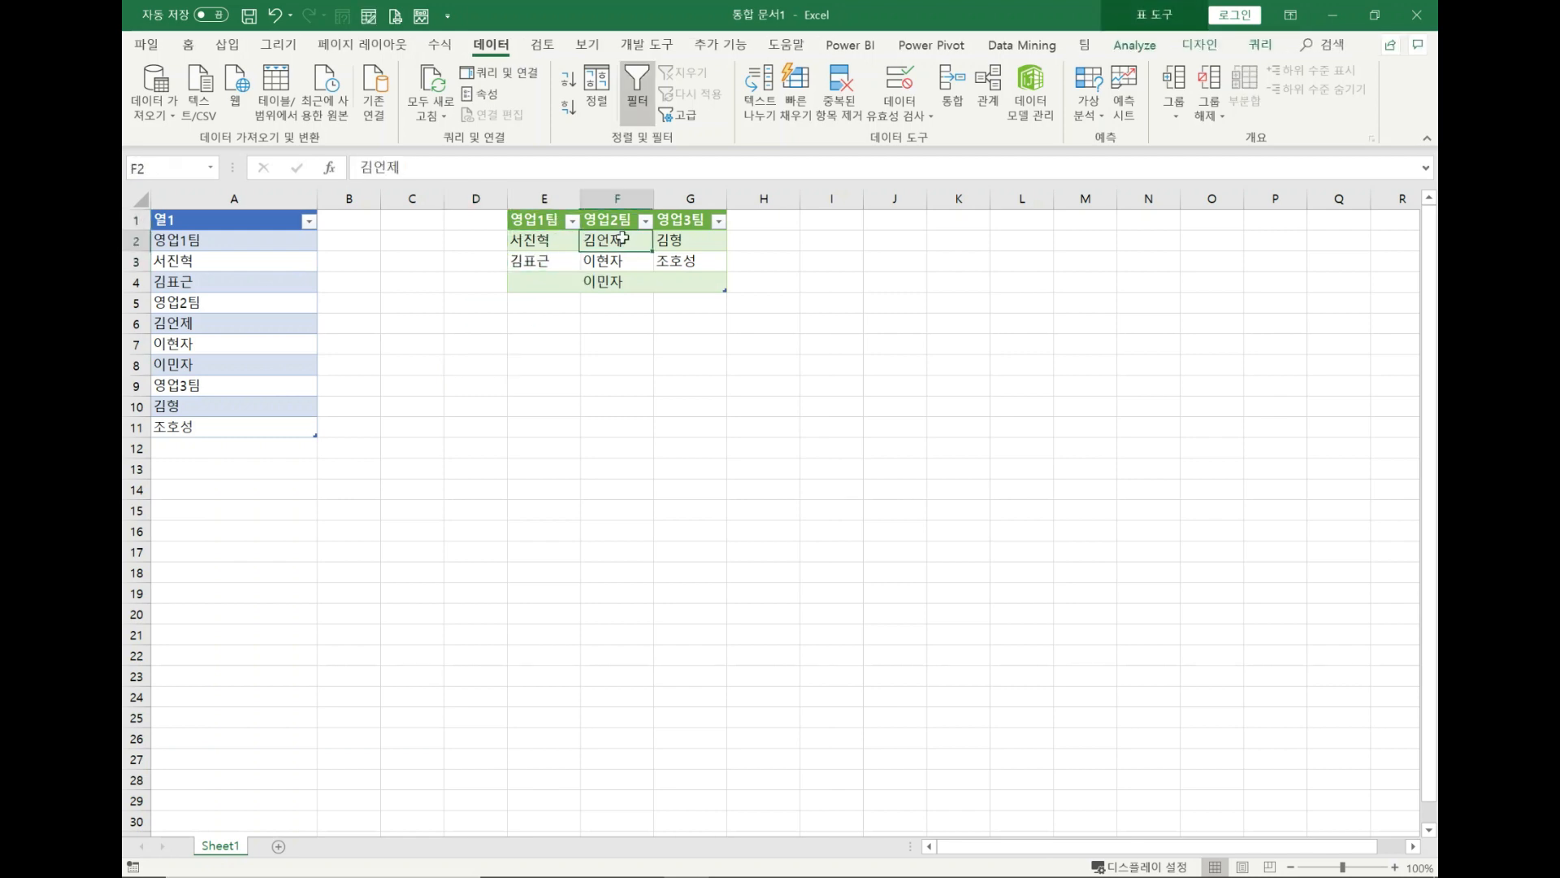
- Add the team name 영업4팀 in cell A12, directly below the source list
click(264, 451)
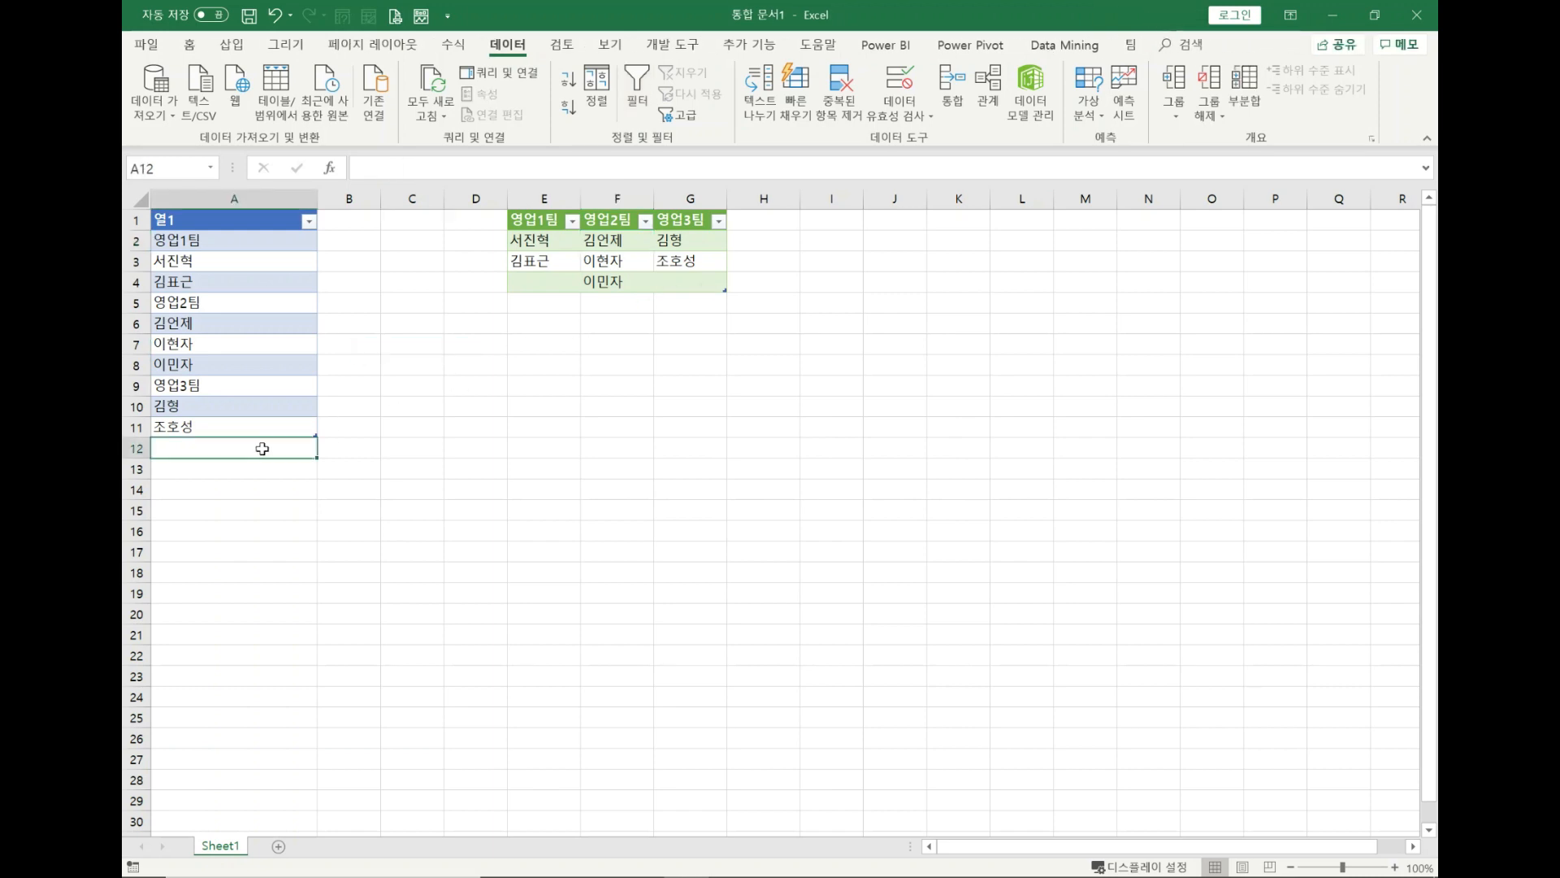
text(dud)
key(BackSpace)
key(BackSpace)
key(BackSpace)
text(영업)
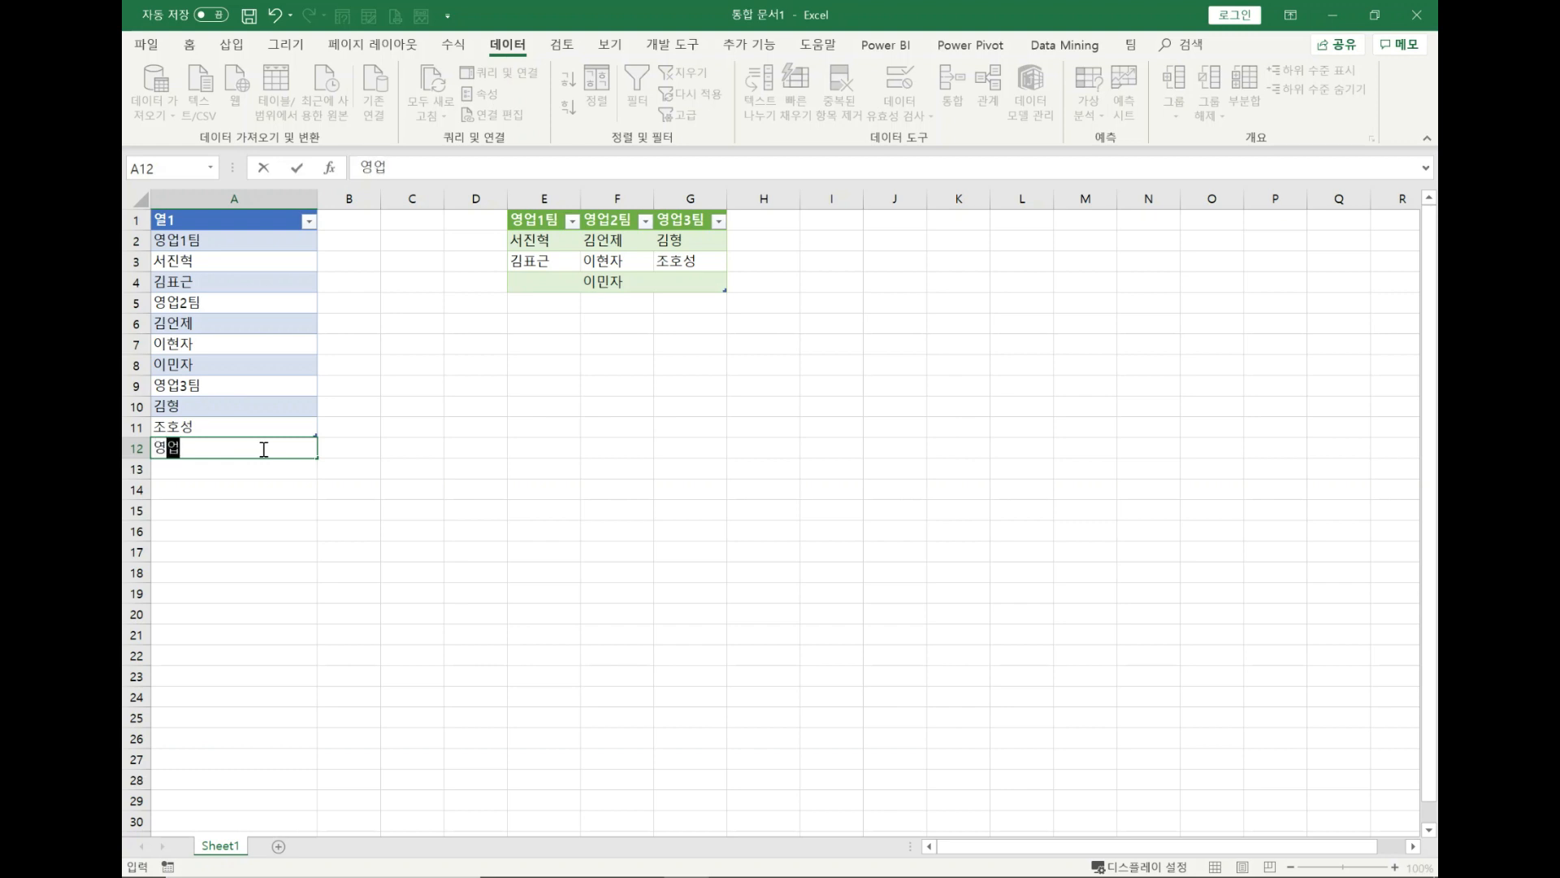
text(4팀)
key(Return)
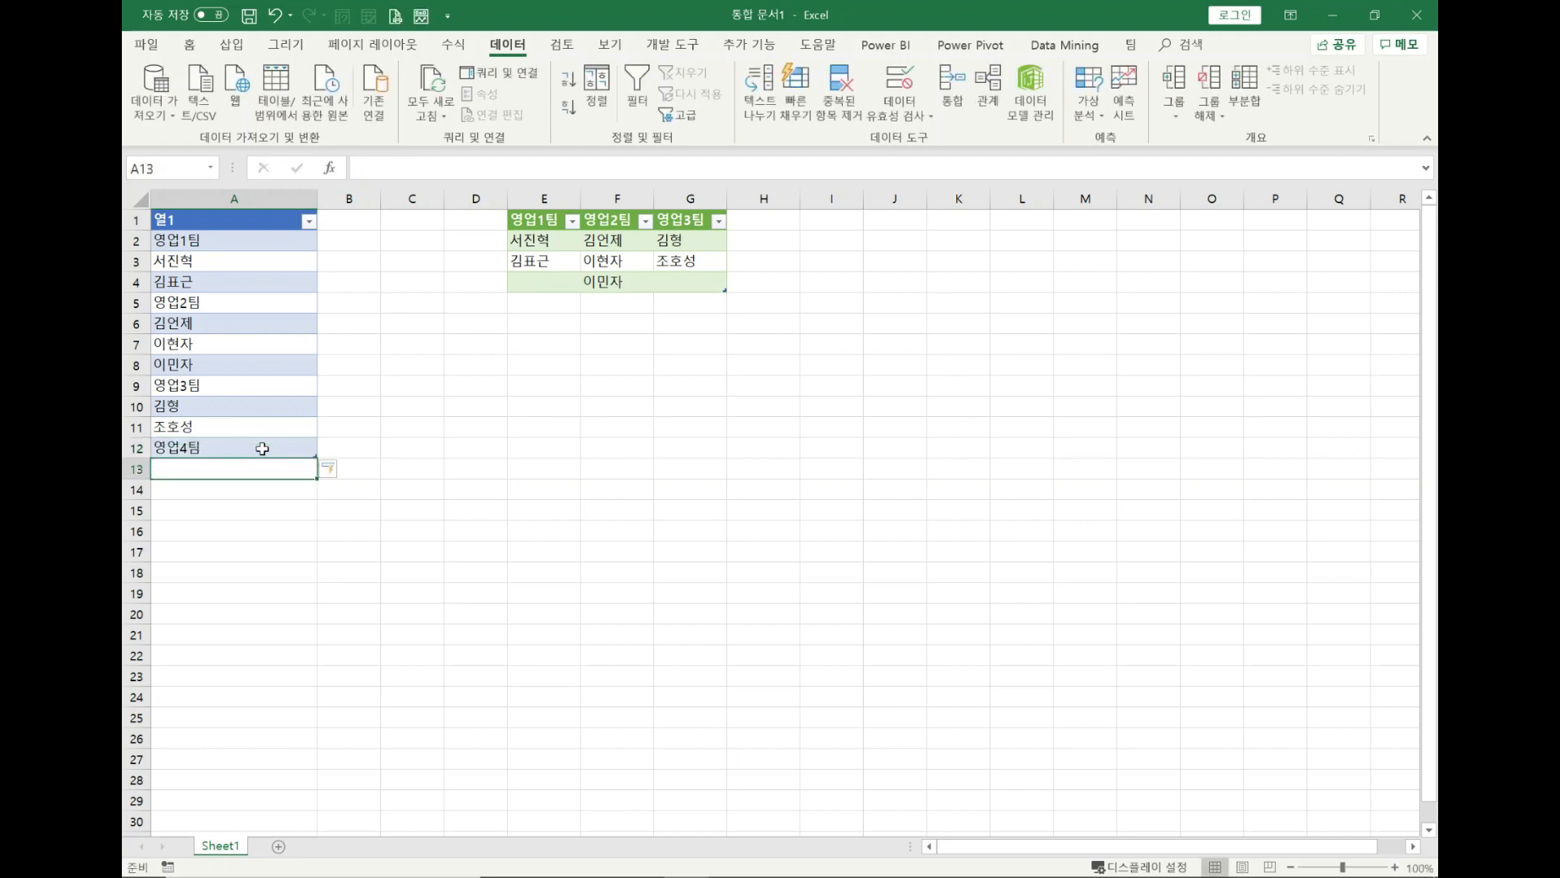
- Enter two employees' names in cells A13 and A14, under the 영업4팀 entry of the source list
text(윤)
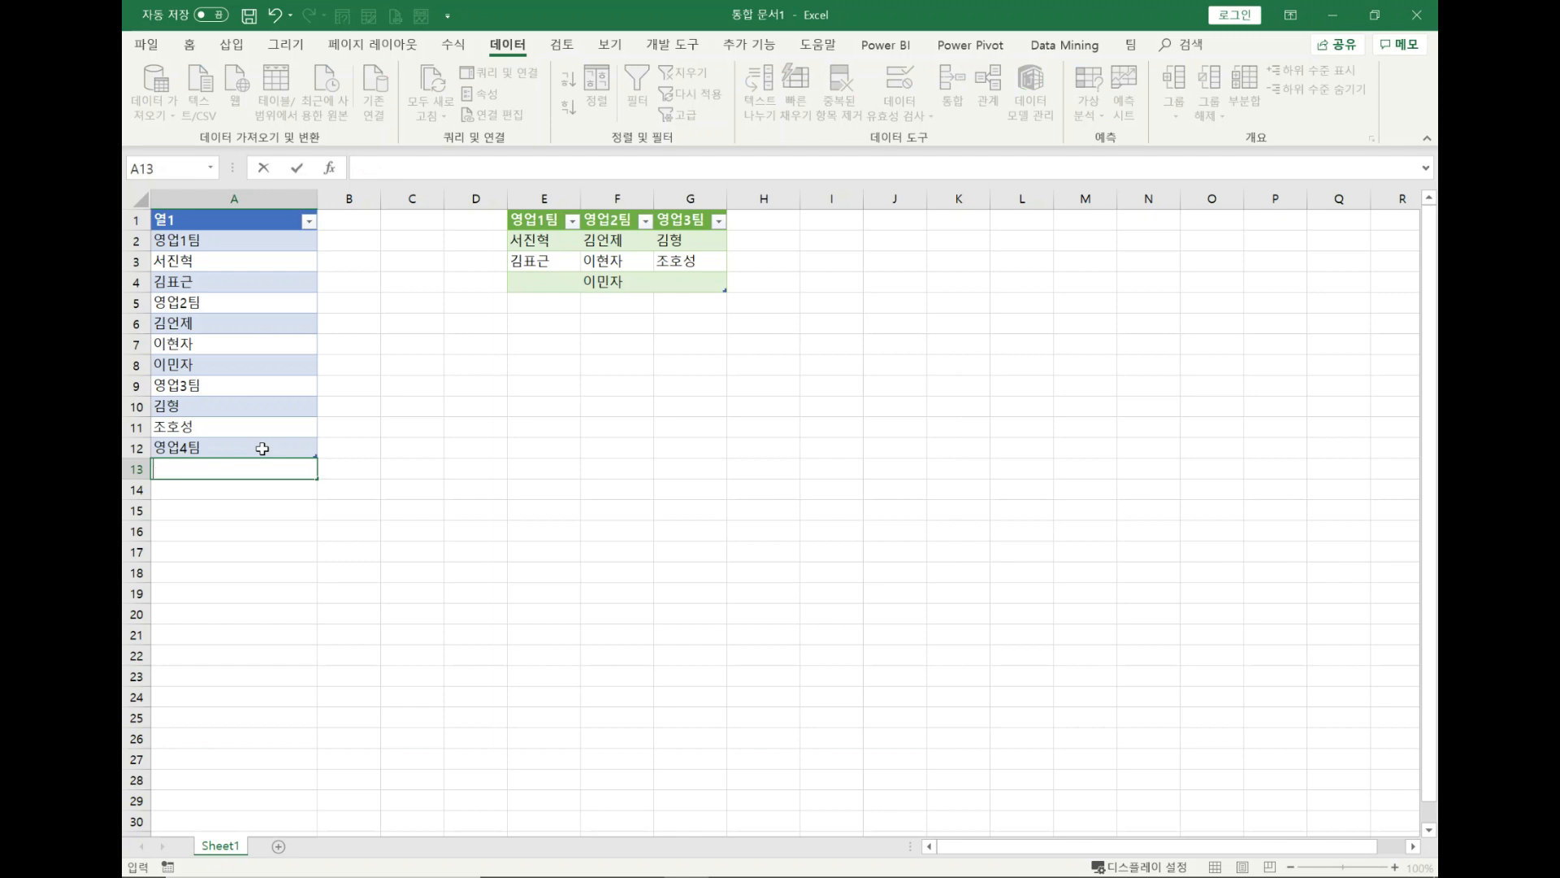
text(혀ㄱ우)
key(BackSpace)
key(BackSpace)
key(BackSpace)
text(혀ㅇ준)
key(Return)
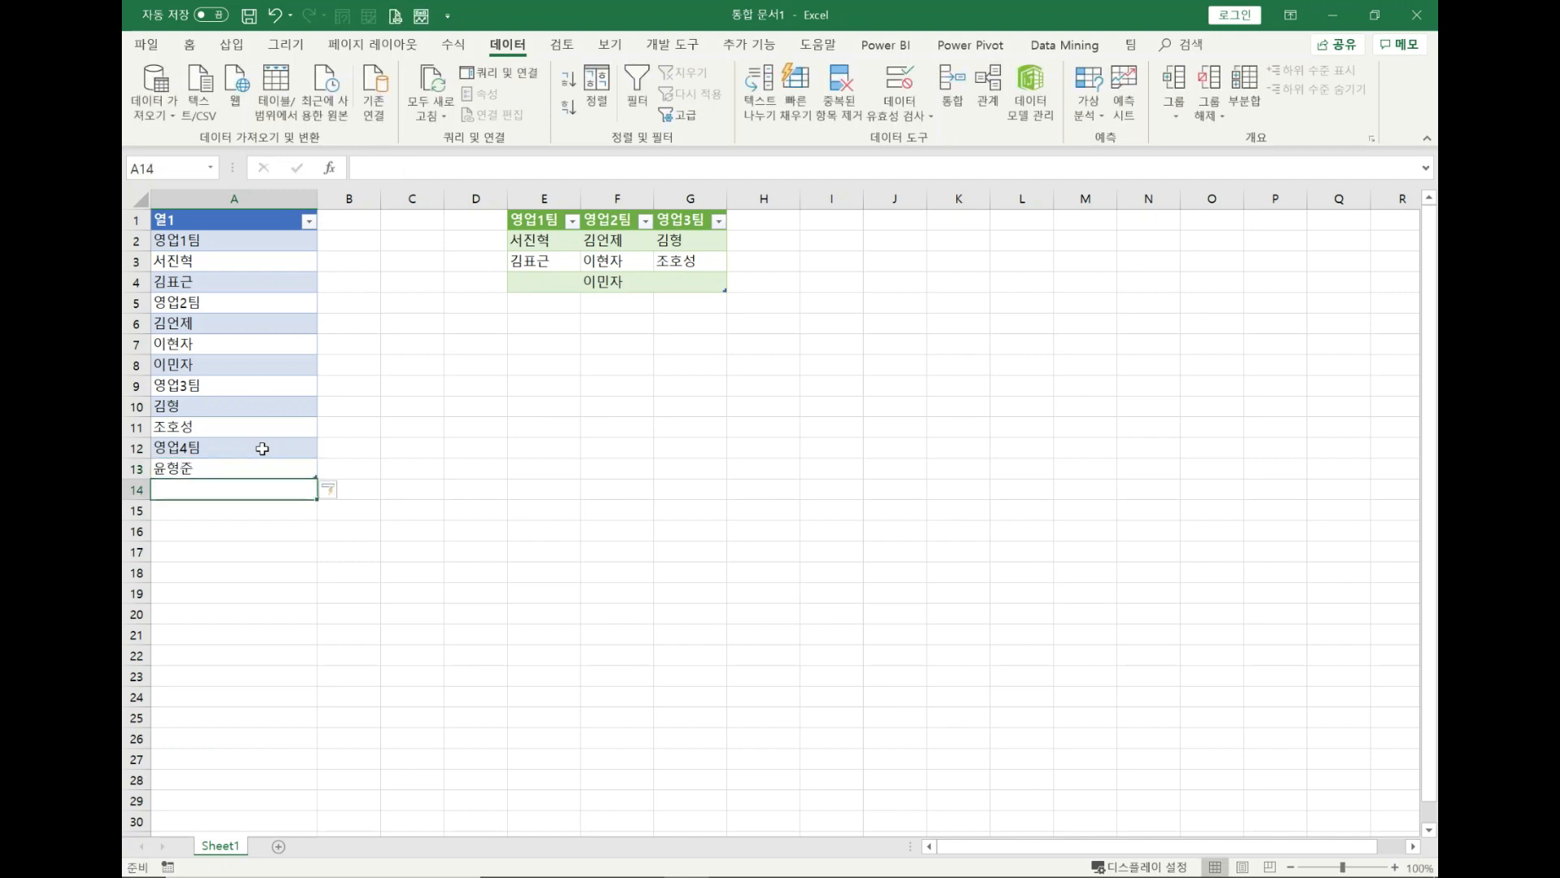
text(최희서)
key(Return)
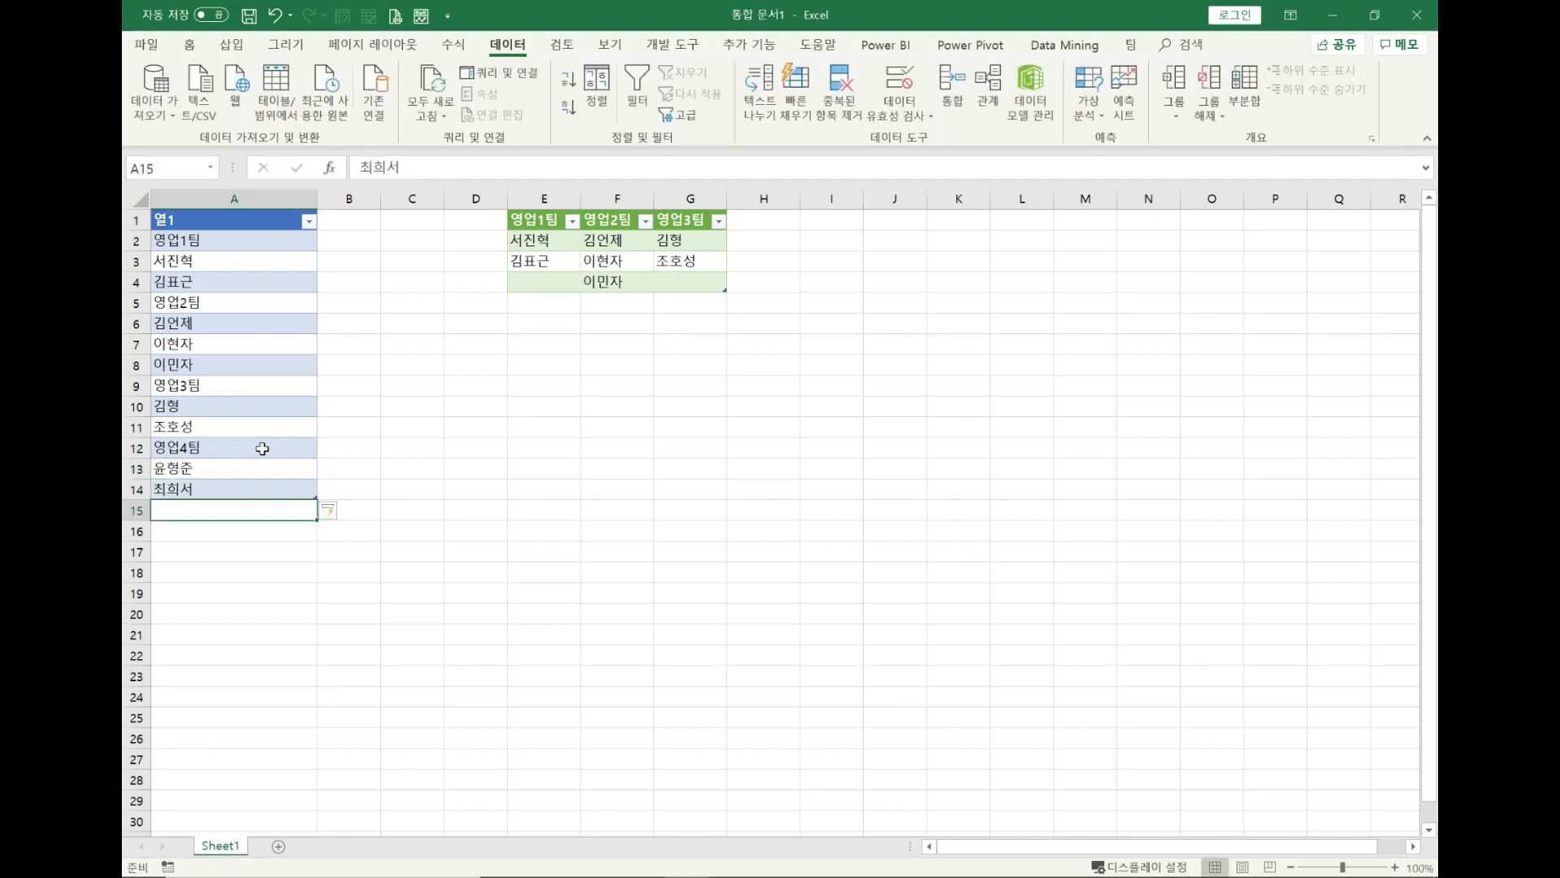
- Refresh the query result table with the extended source list
click(263, 401)
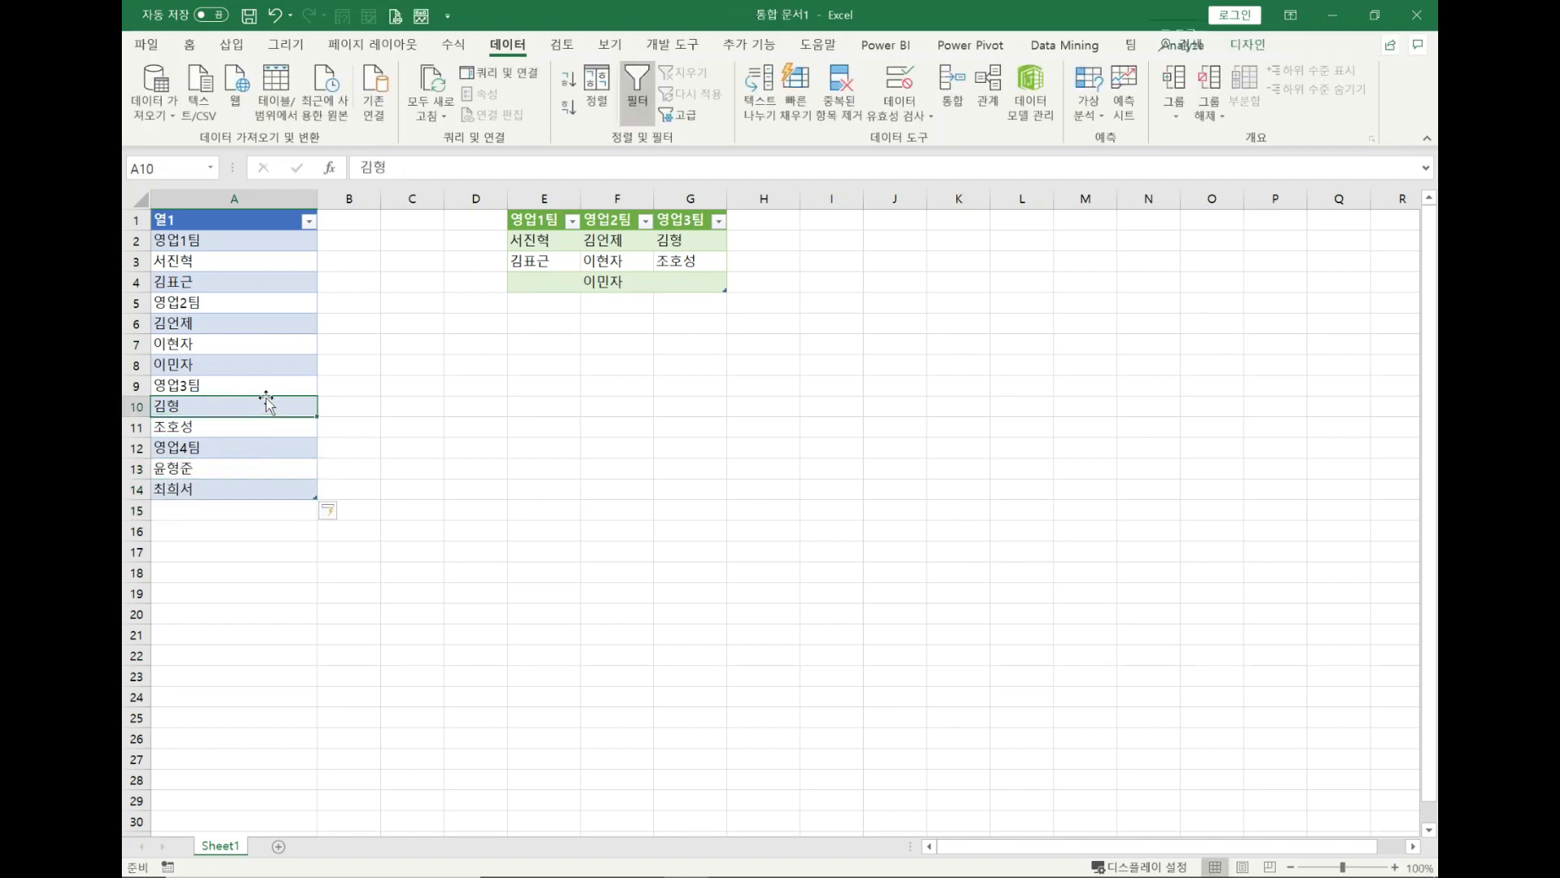
click(640, 239)
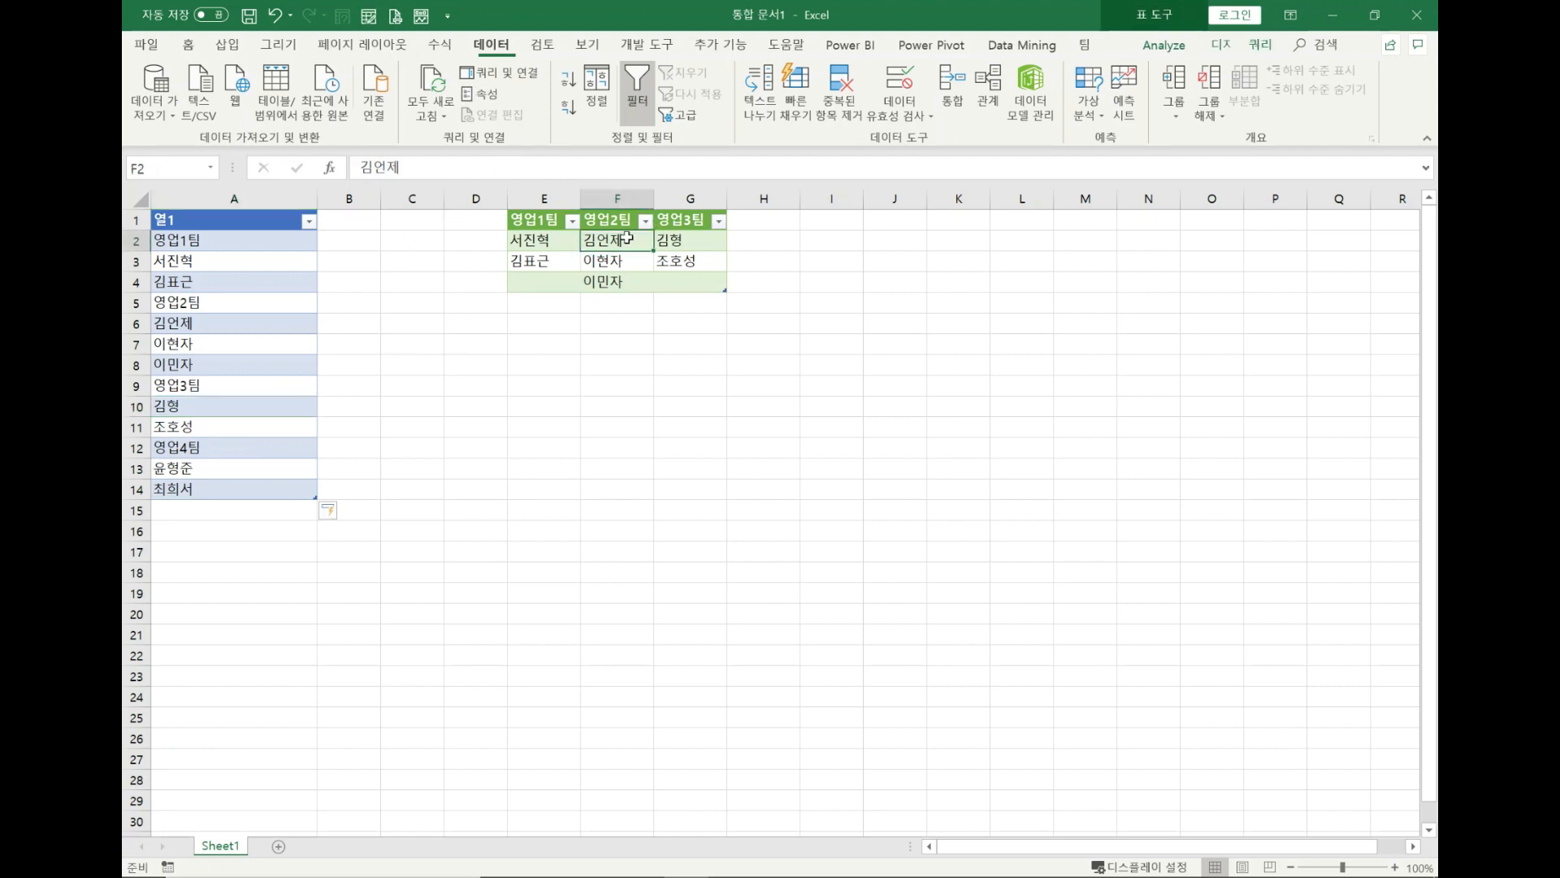
click(431, 88)
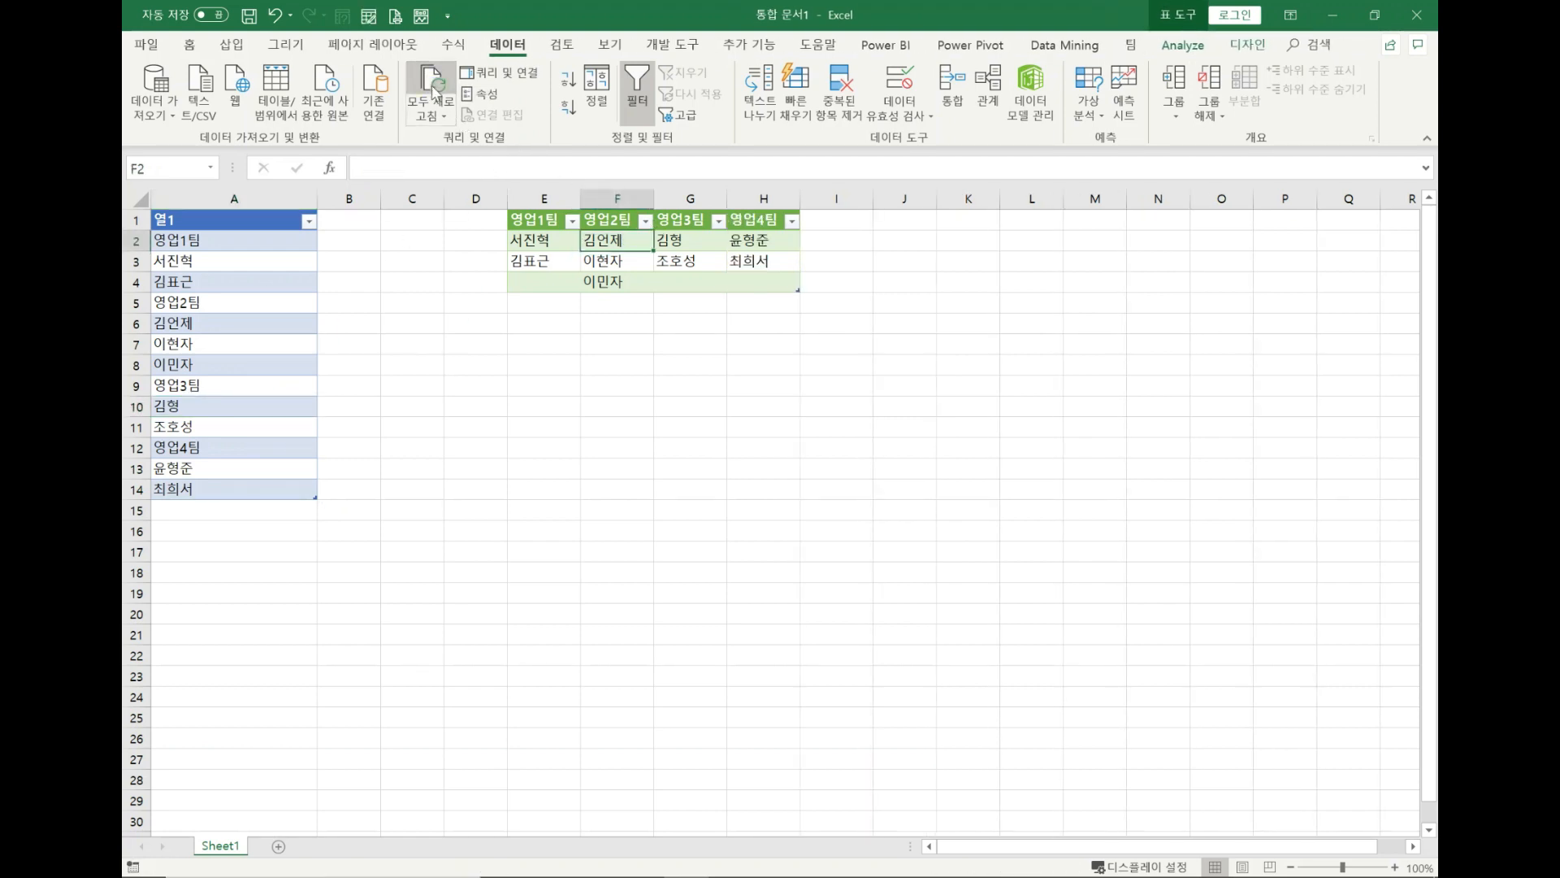
- Compare the refreshed team columns and their members with the entries of the single-column source list
click(781, 239)
click(782, 260)
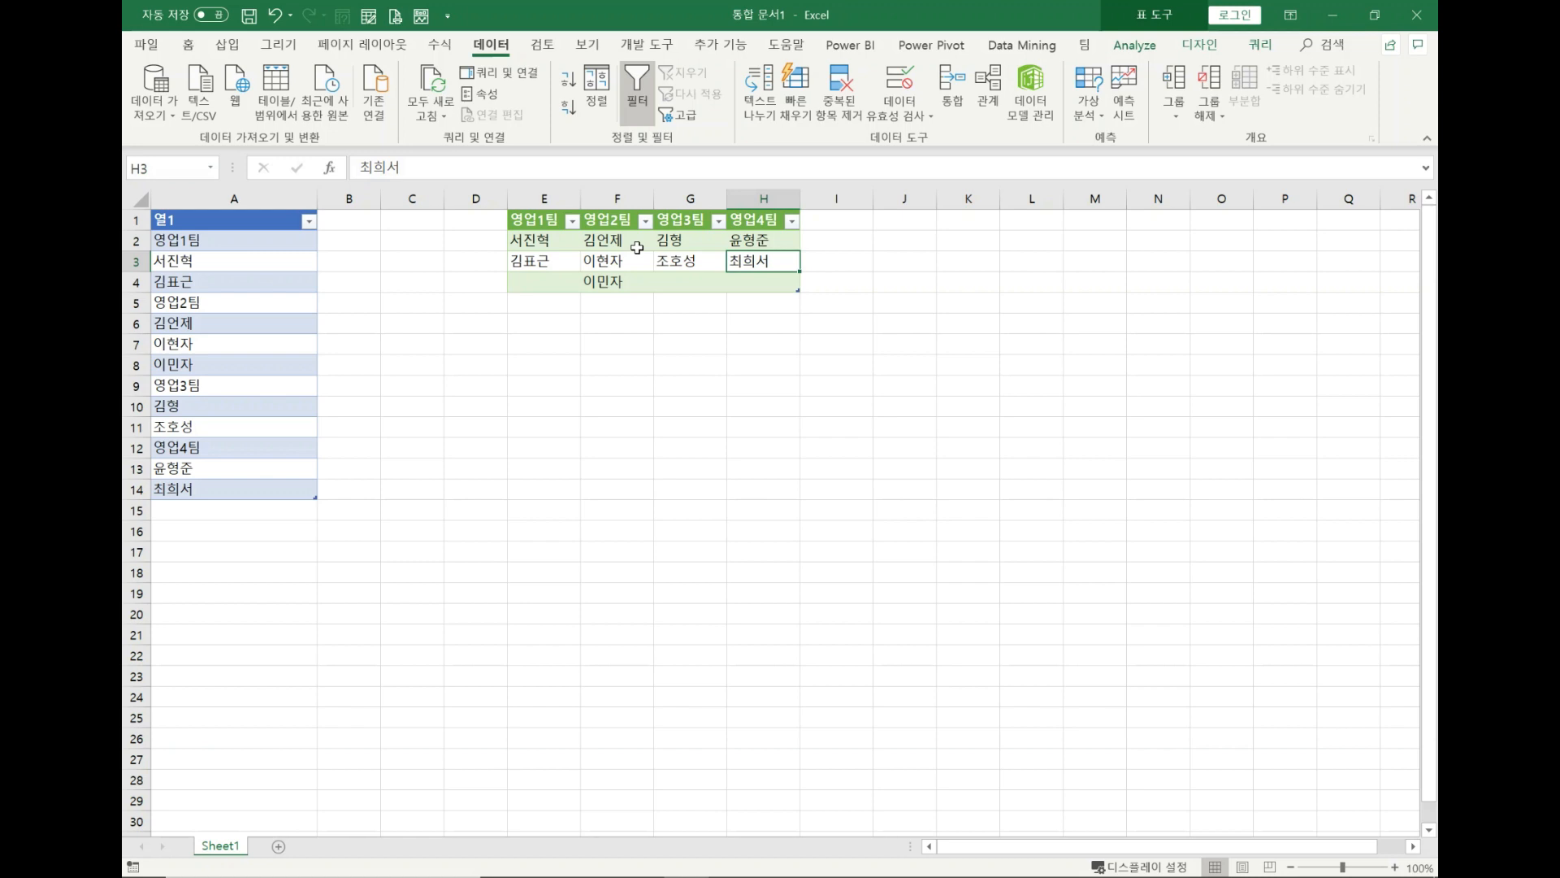
drag(280, 246, 280, 313)
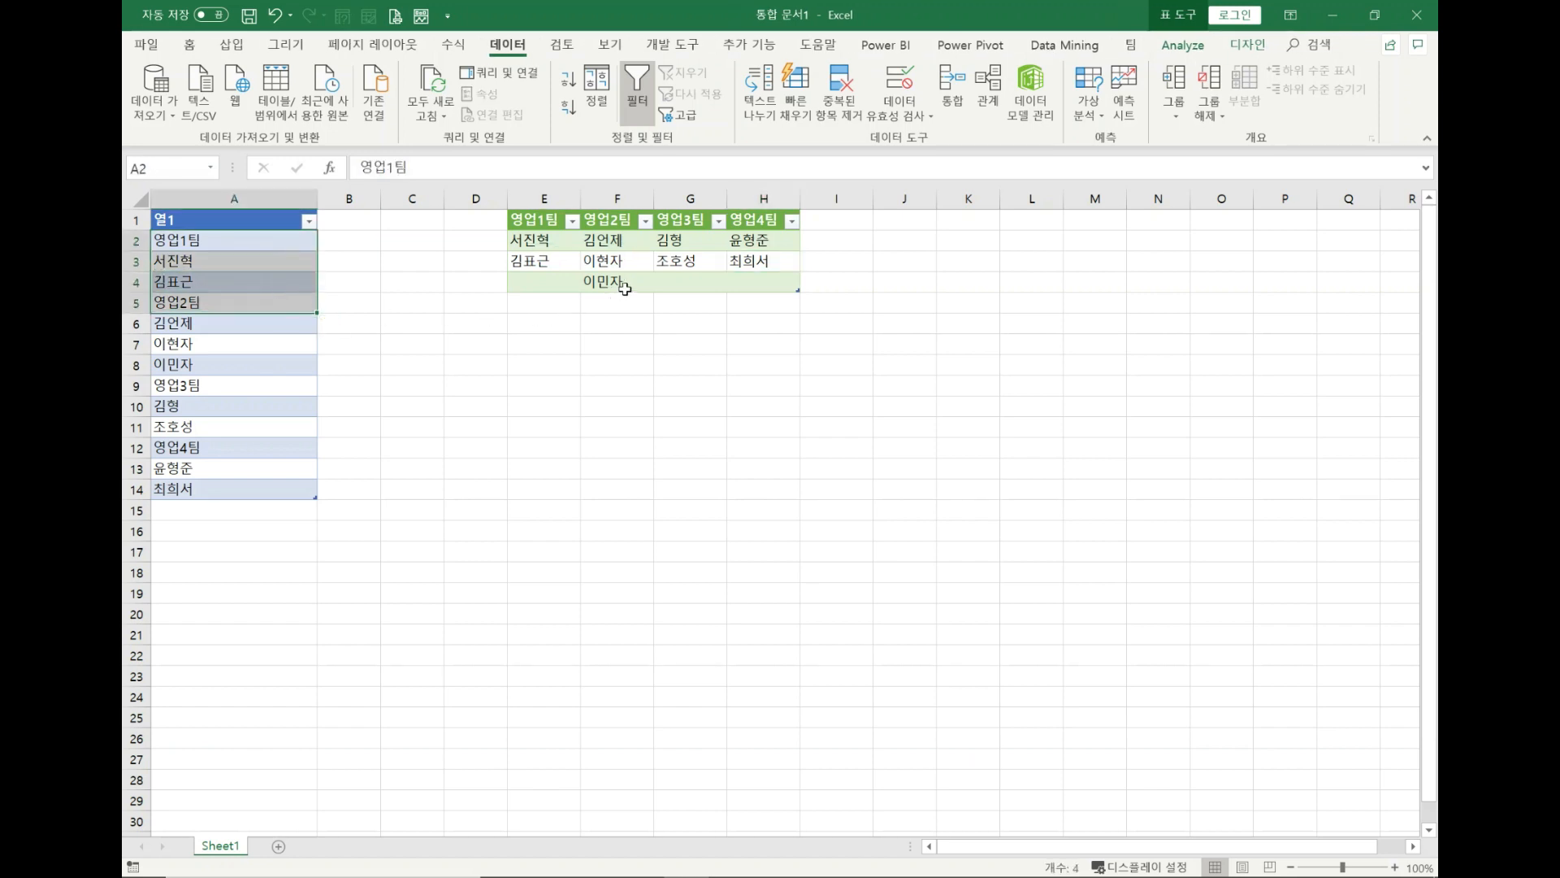
drag(261, 239, 293, 490)
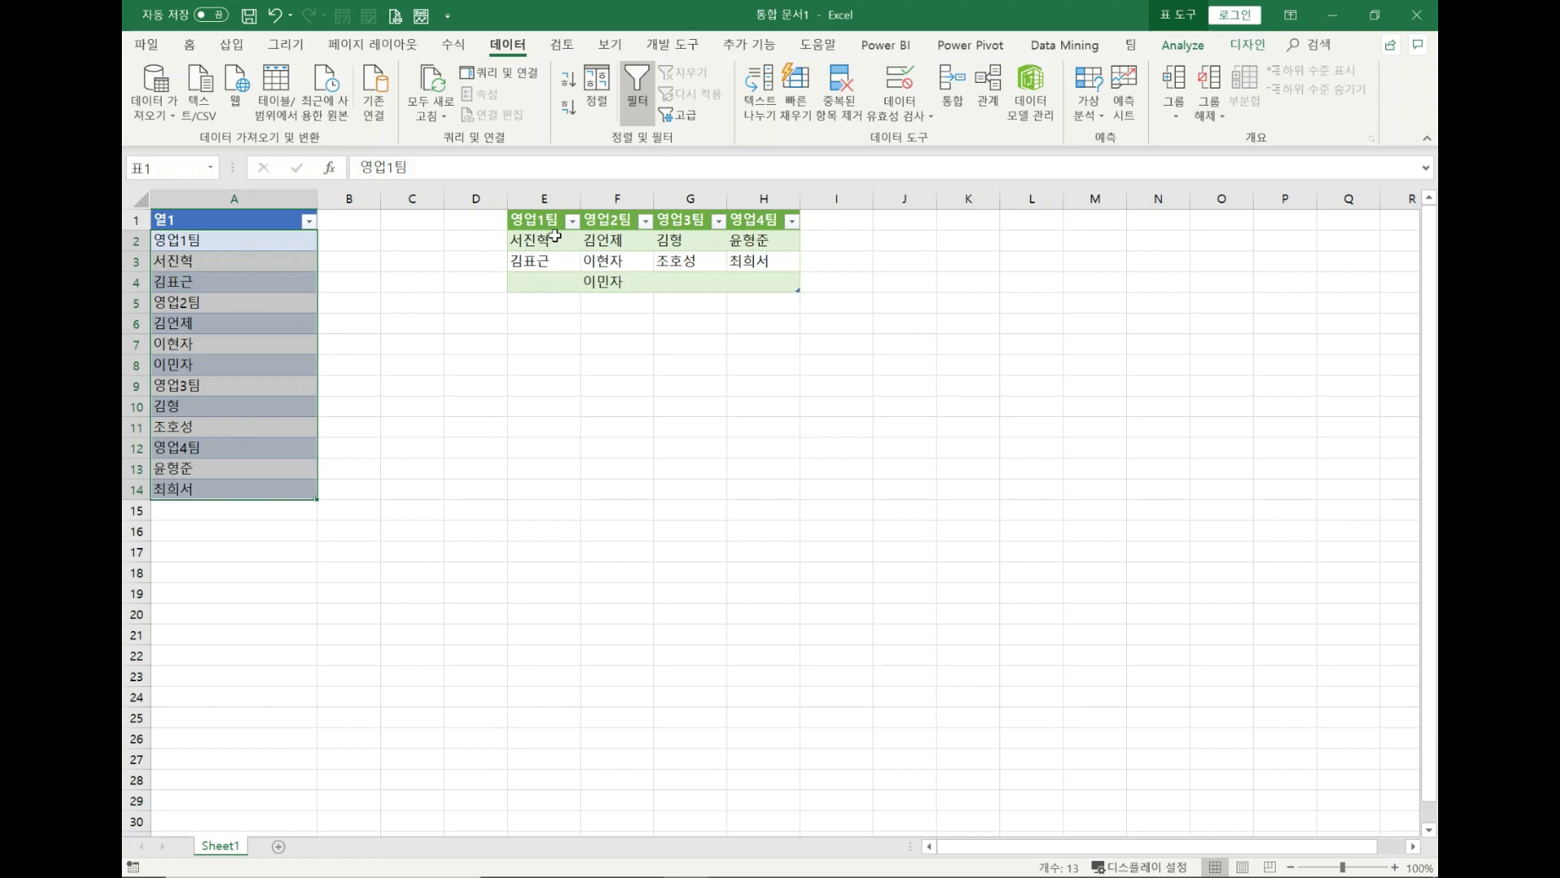
click(533, 221)
click(616, 220)
click(683, 219)
click(754, 219)
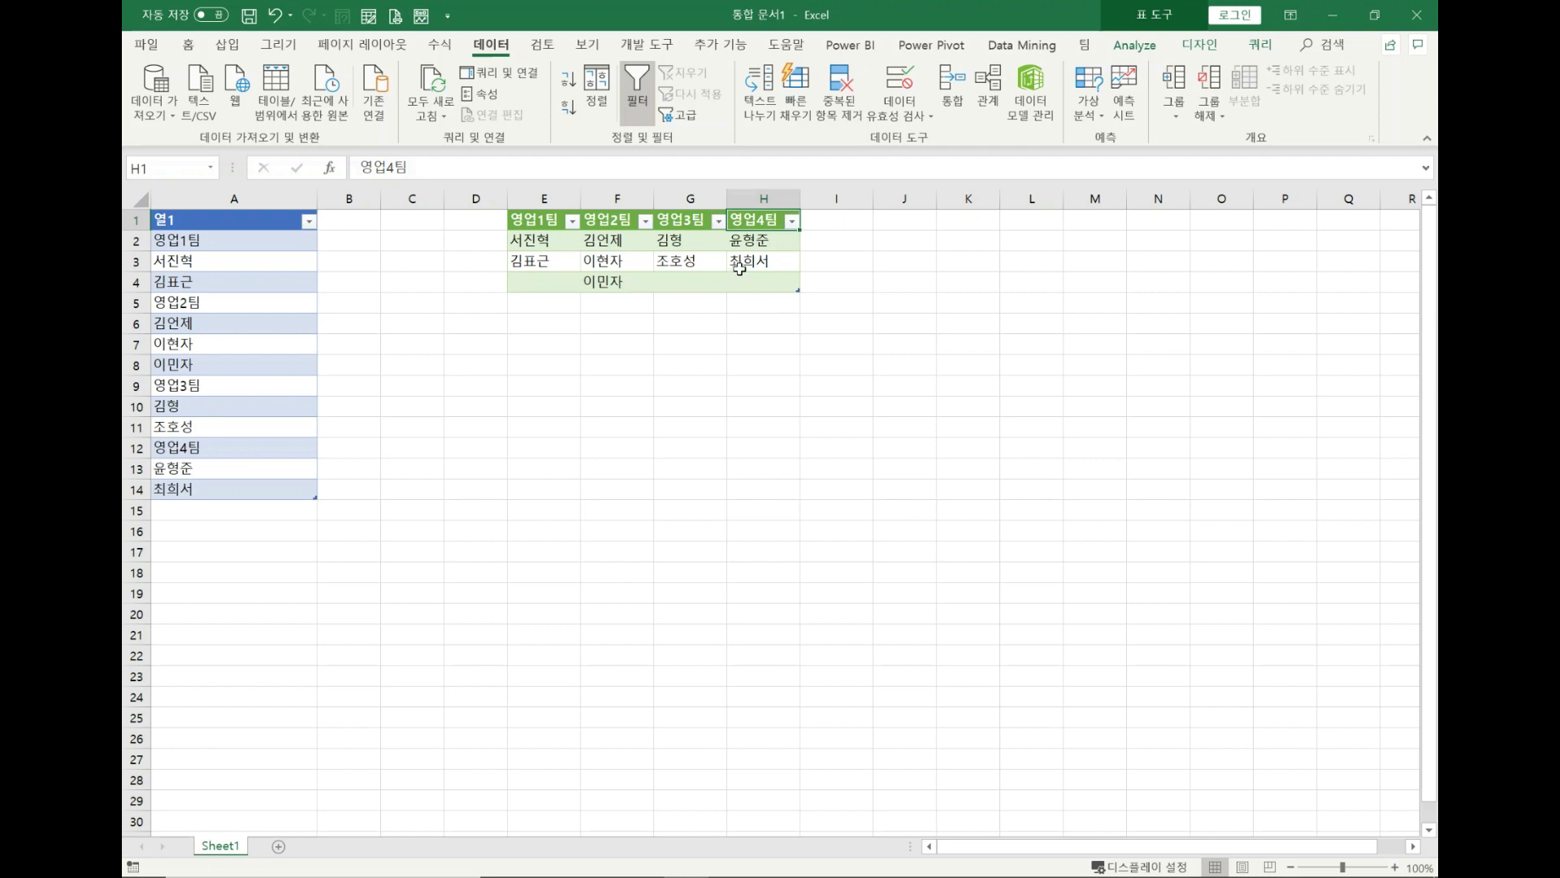
click(771, 195)
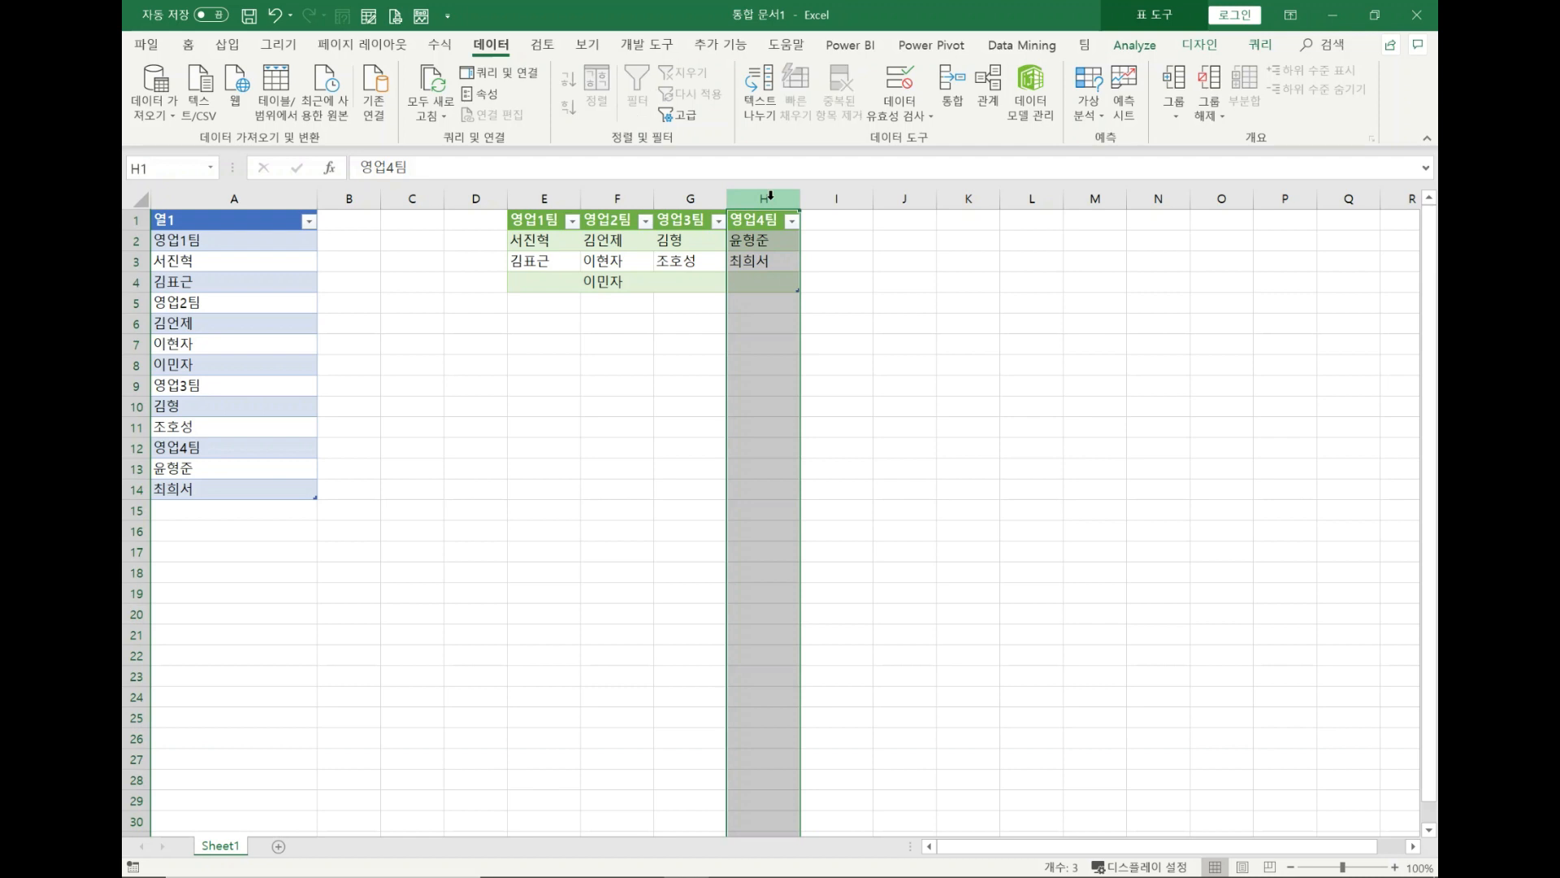
click(663, 283)
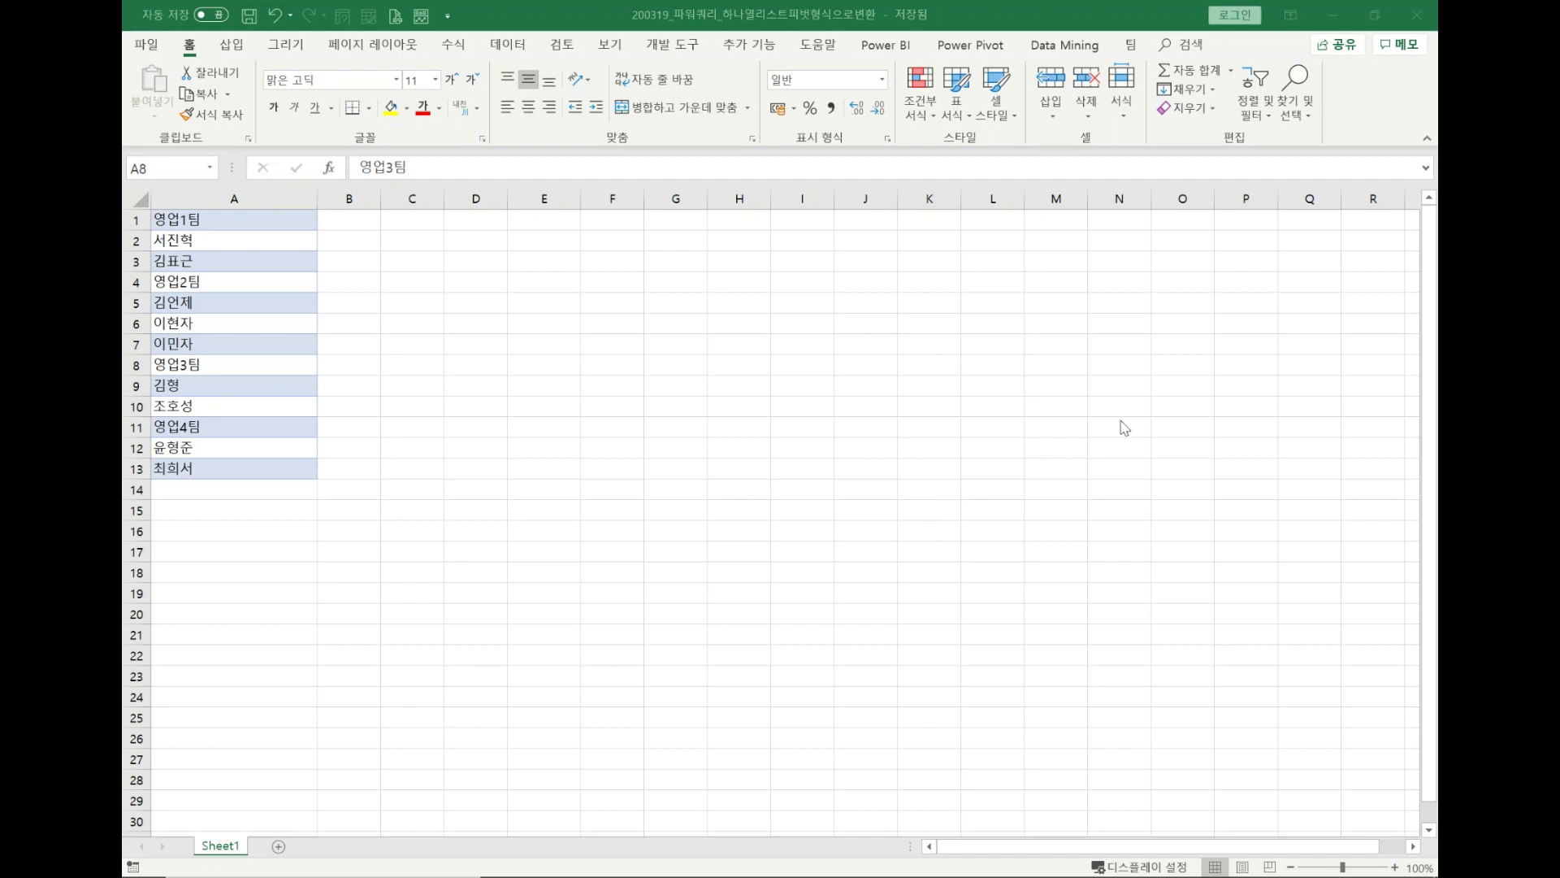
click(503, 316)
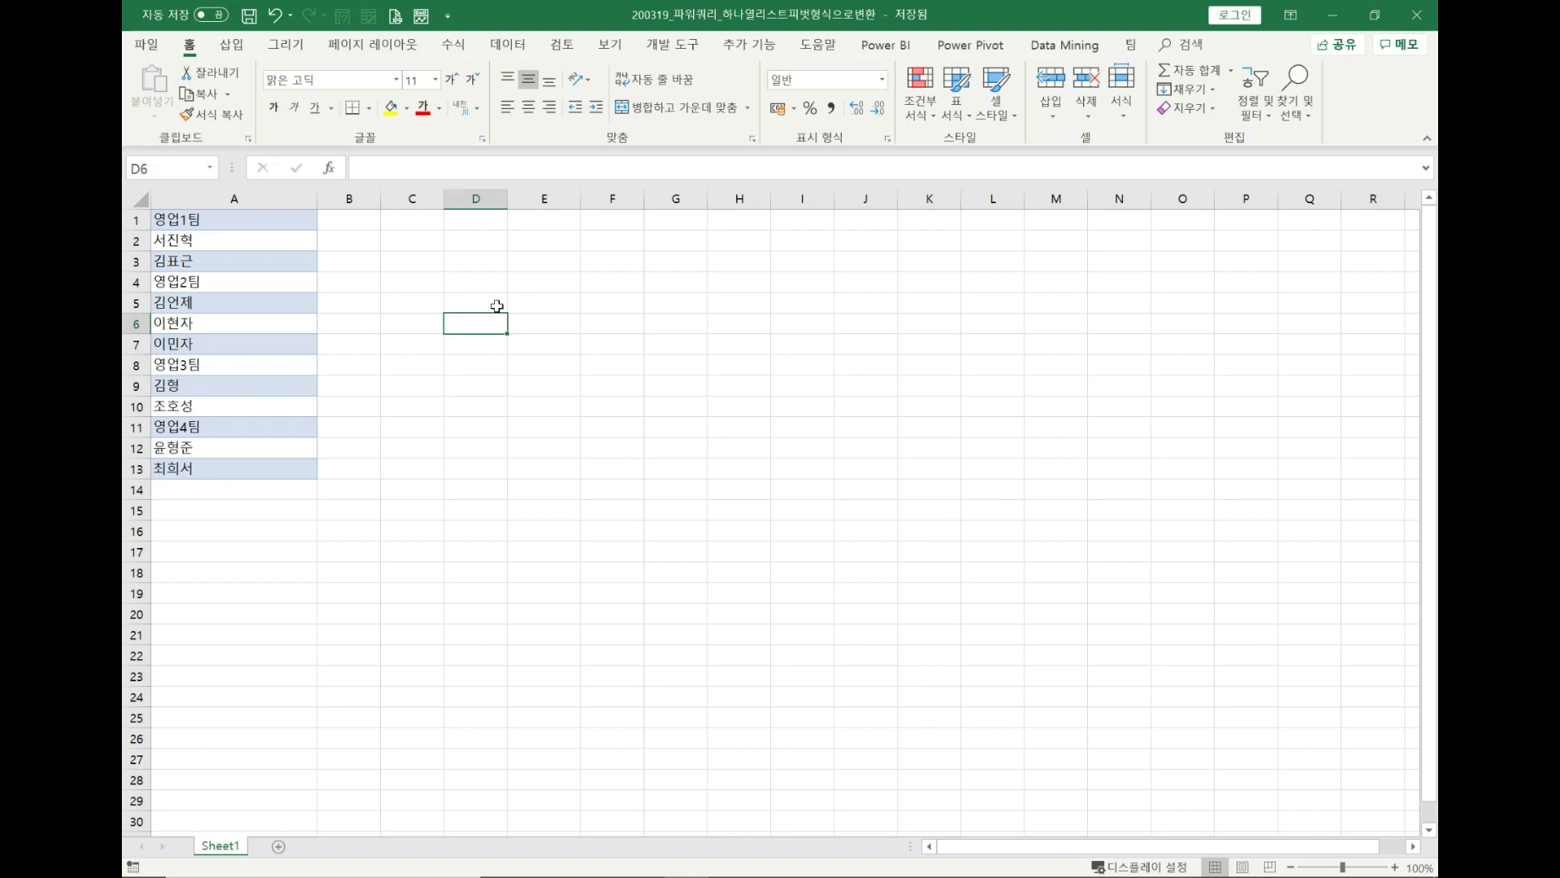
click(208, 302)
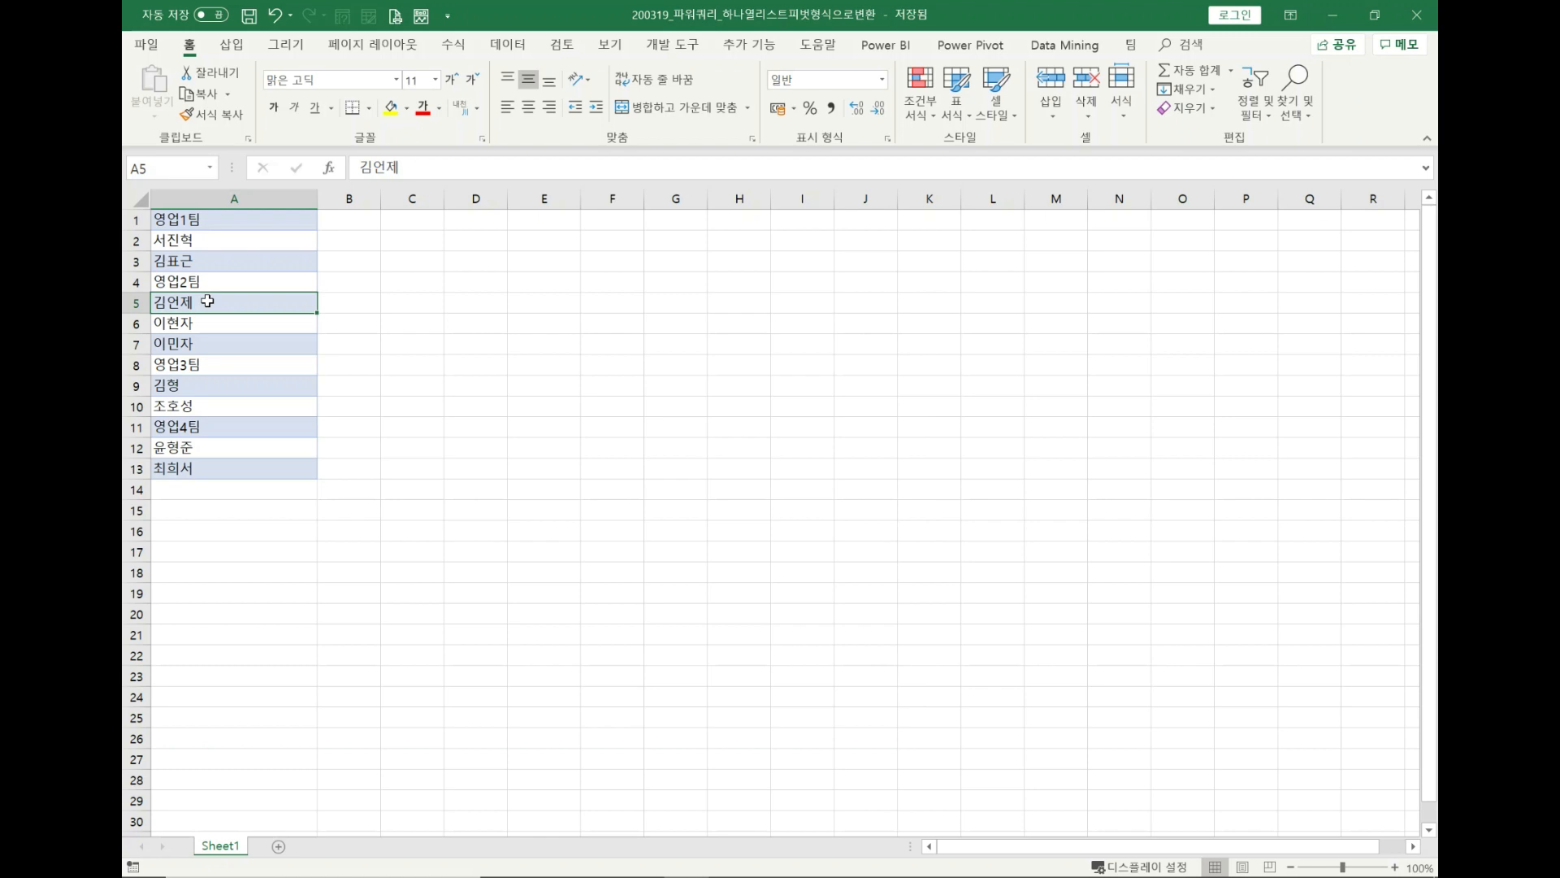
click(208, 350)
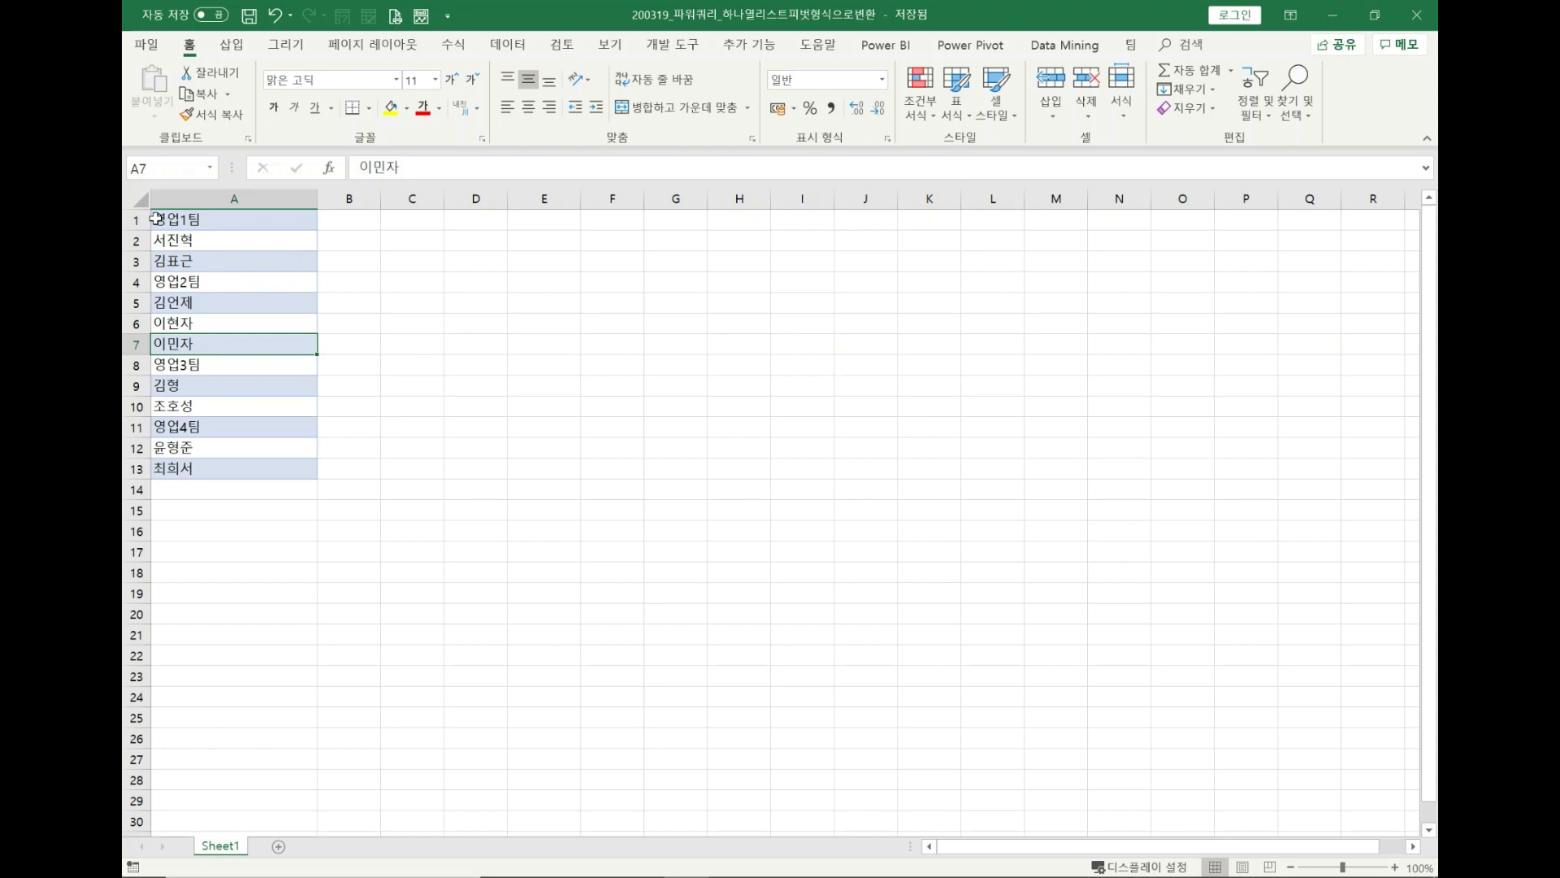
click(198, 219)
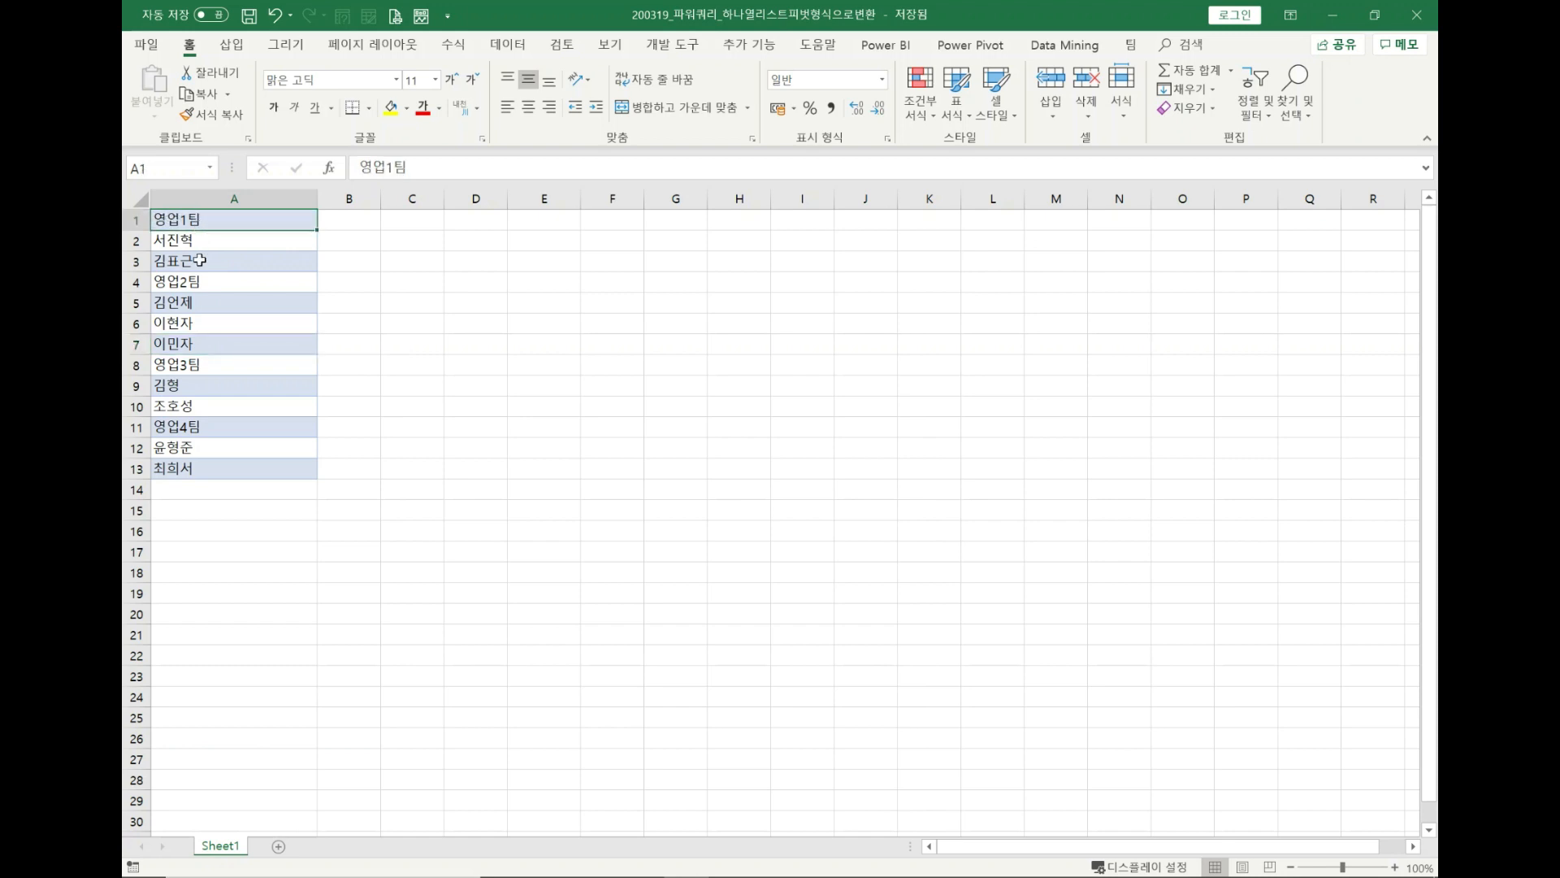
- Convert the list in A1:A13 into a table, with the option for existing headers turned off
click(202, 302)
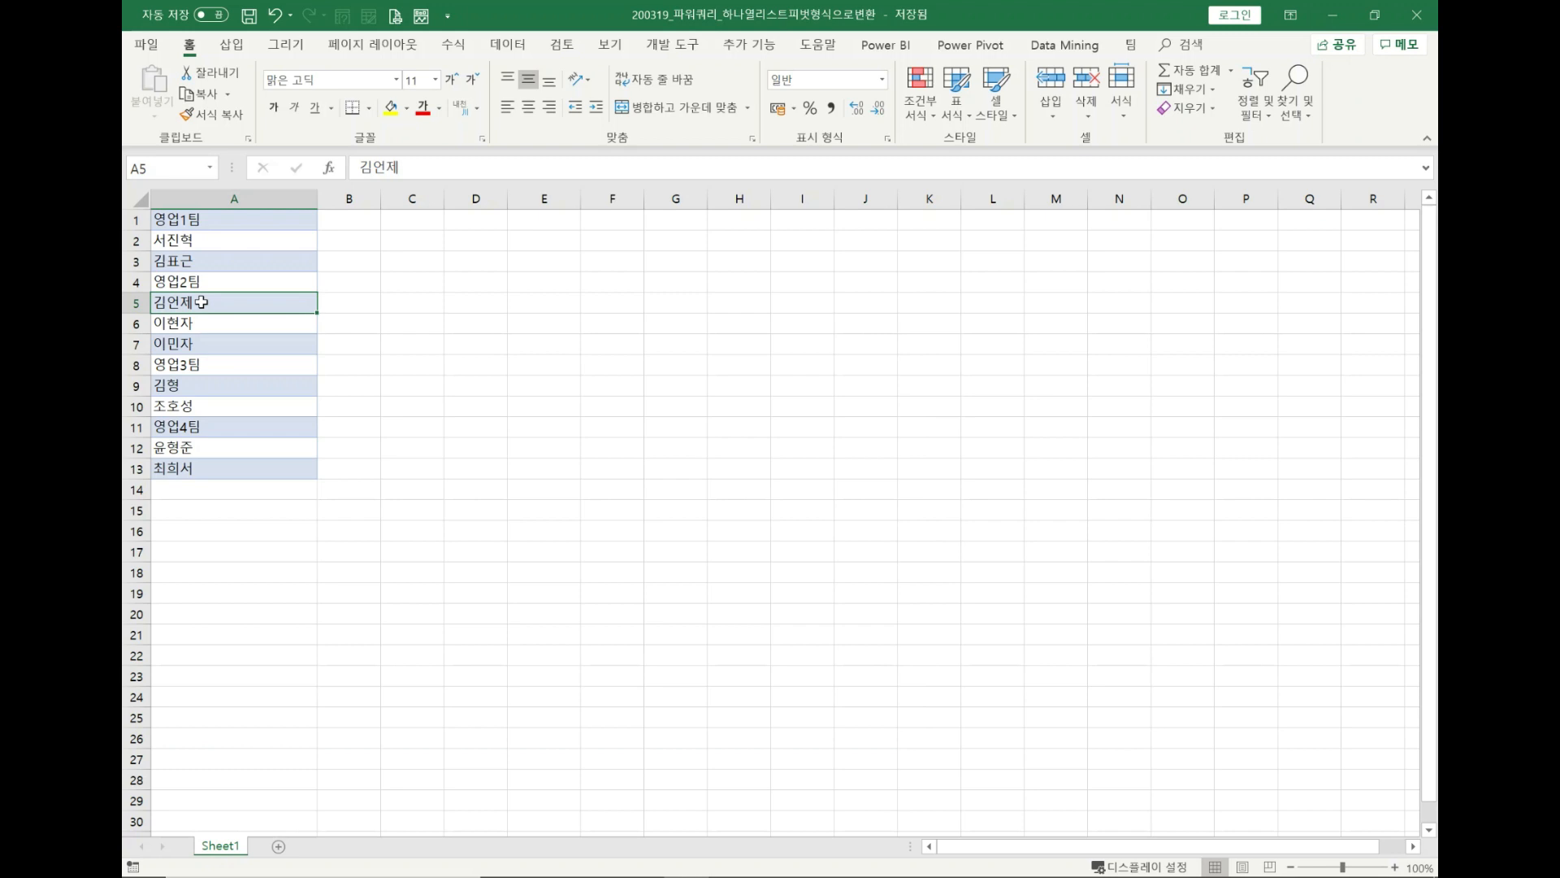
key(ctrl+t)
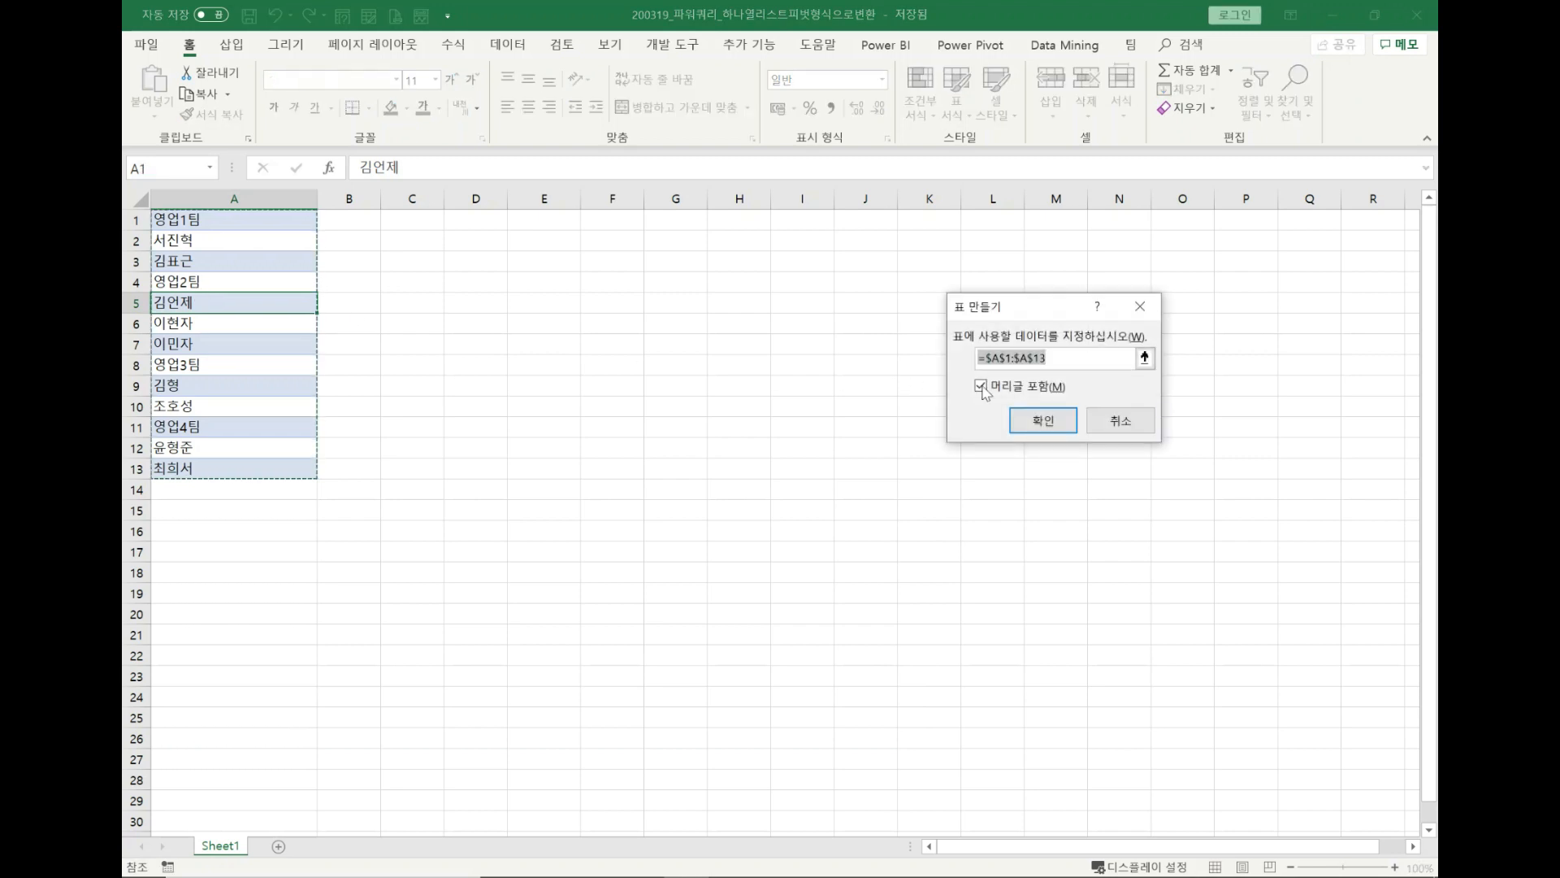
click(1028, 393)
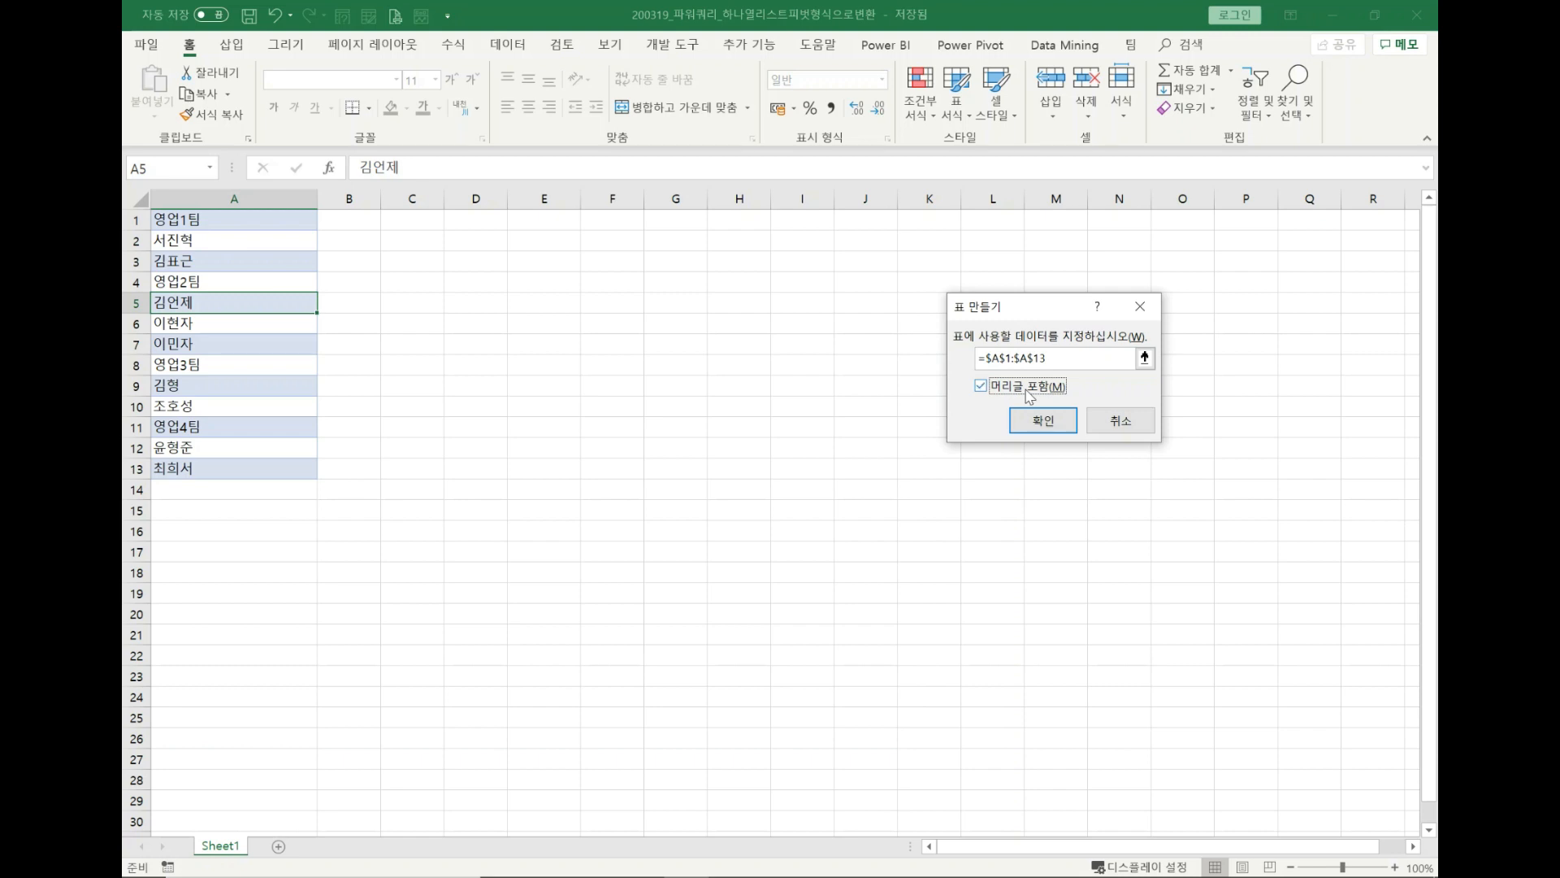
click(1026, 414)
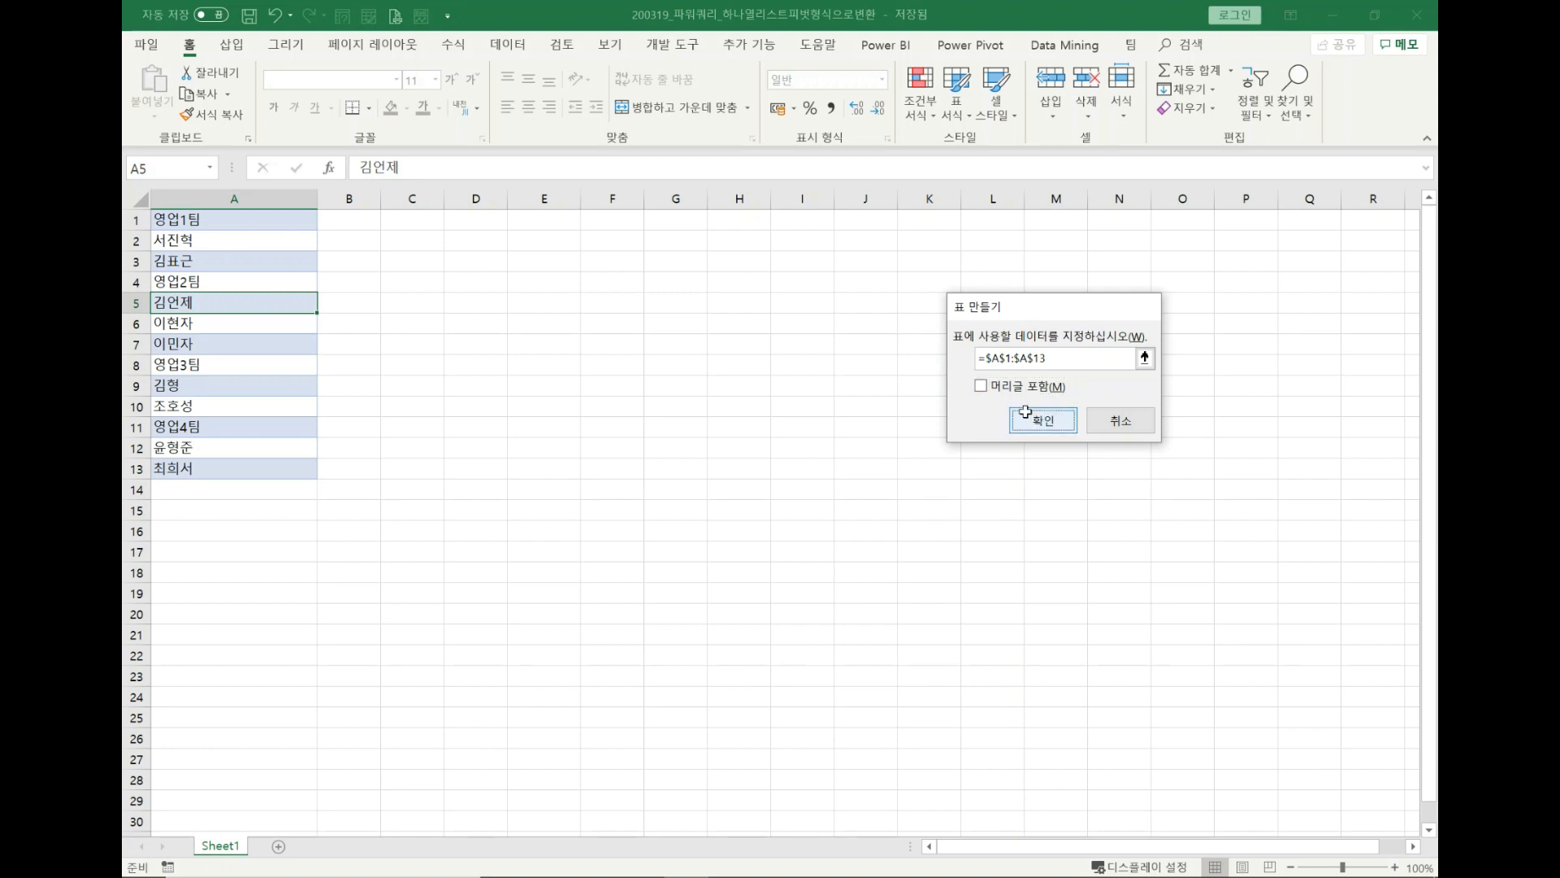
click(203, 277)
click(215, 222)
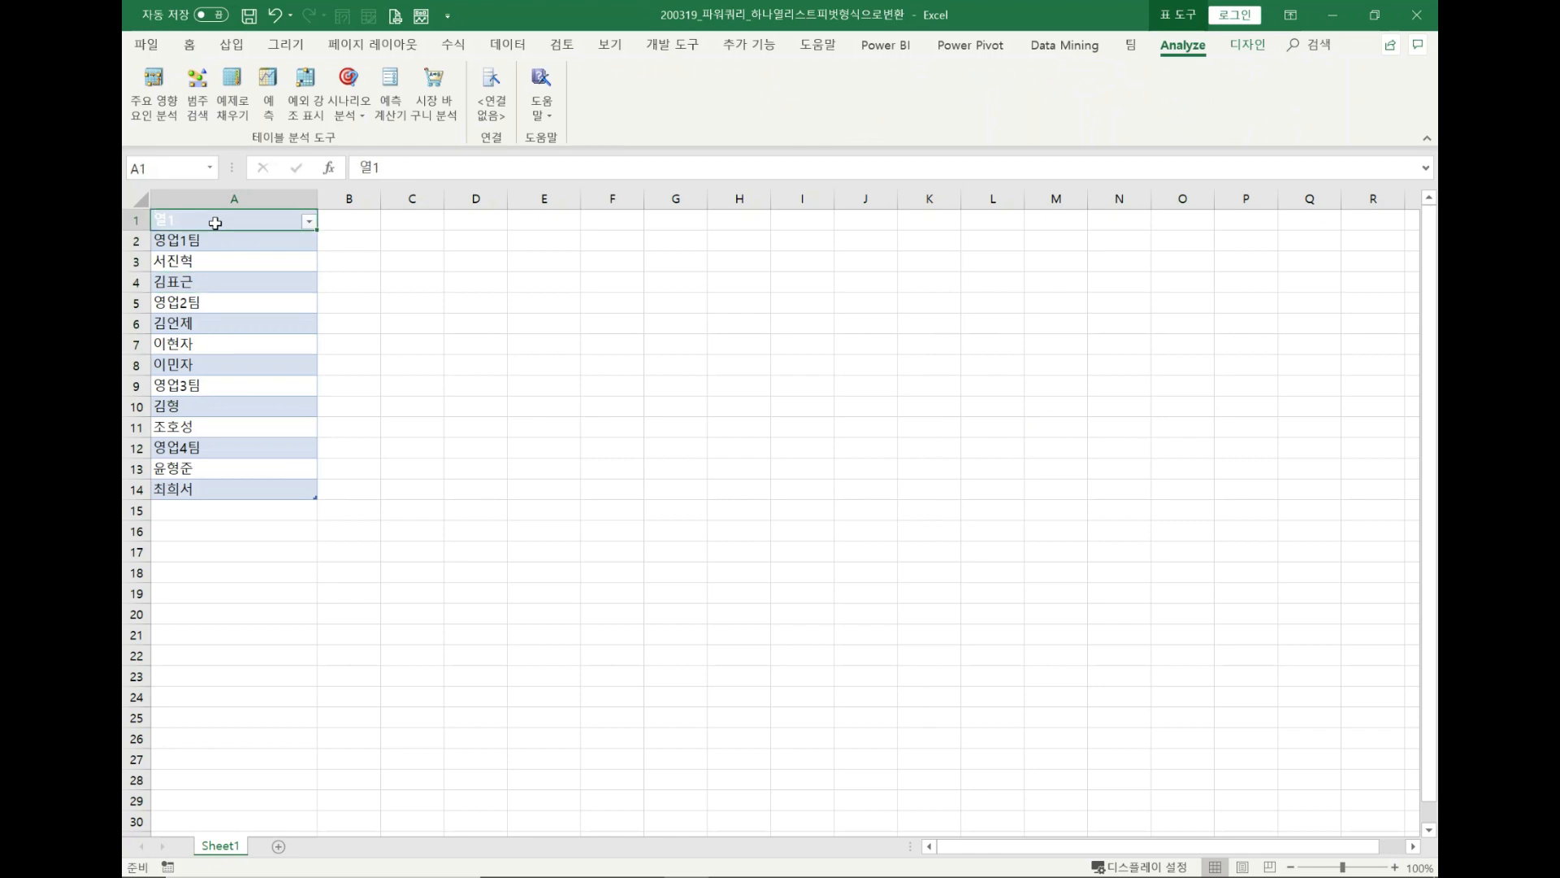
click(194, 278)
click(214, 225)
click(223, 282)
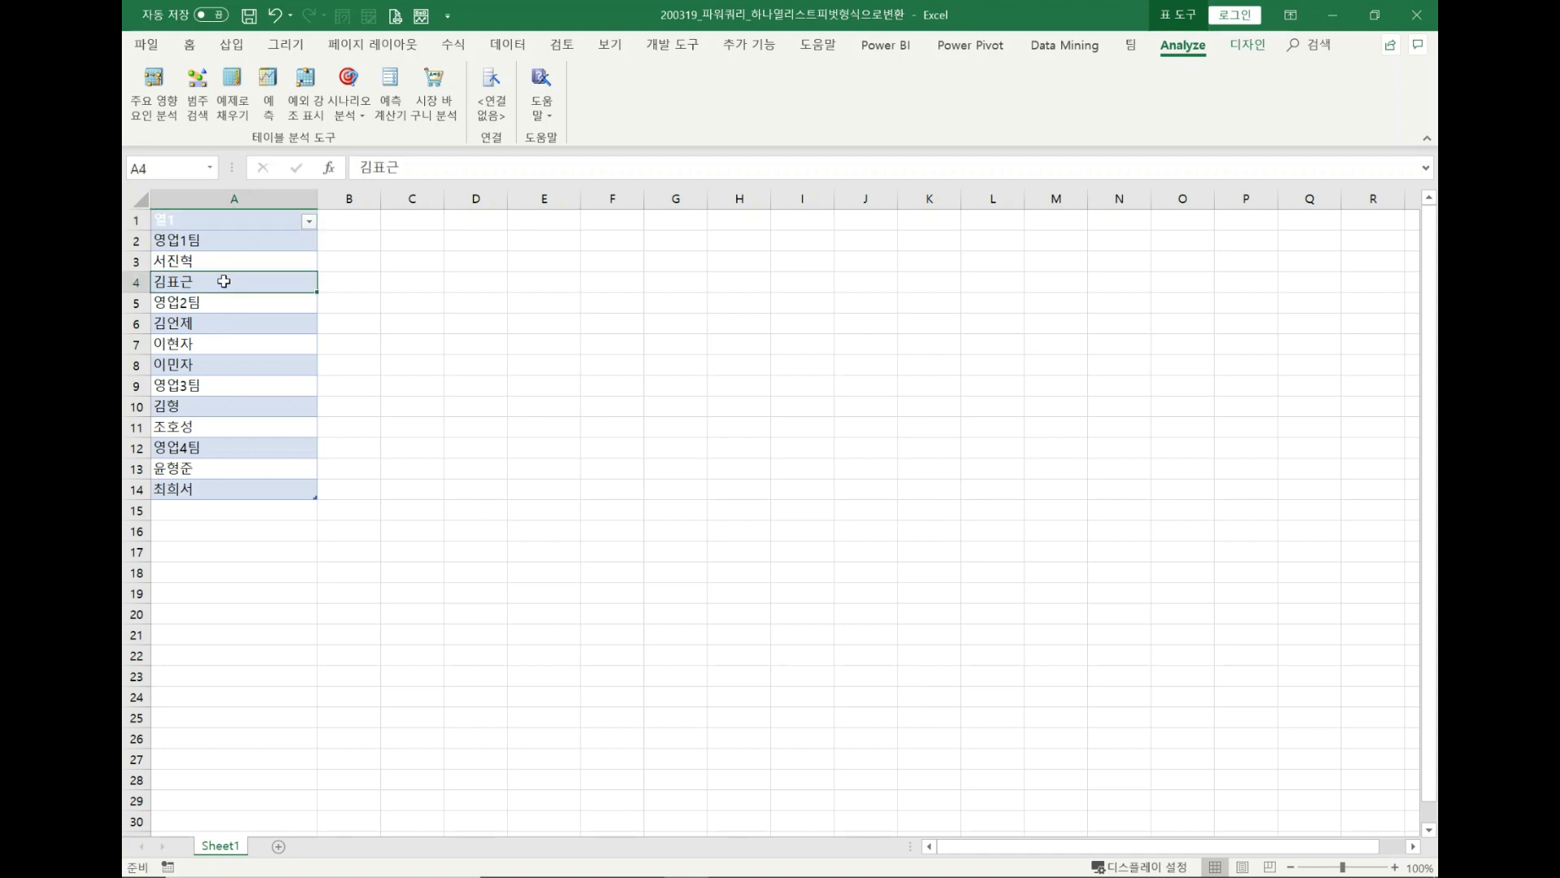
click(223, 224)
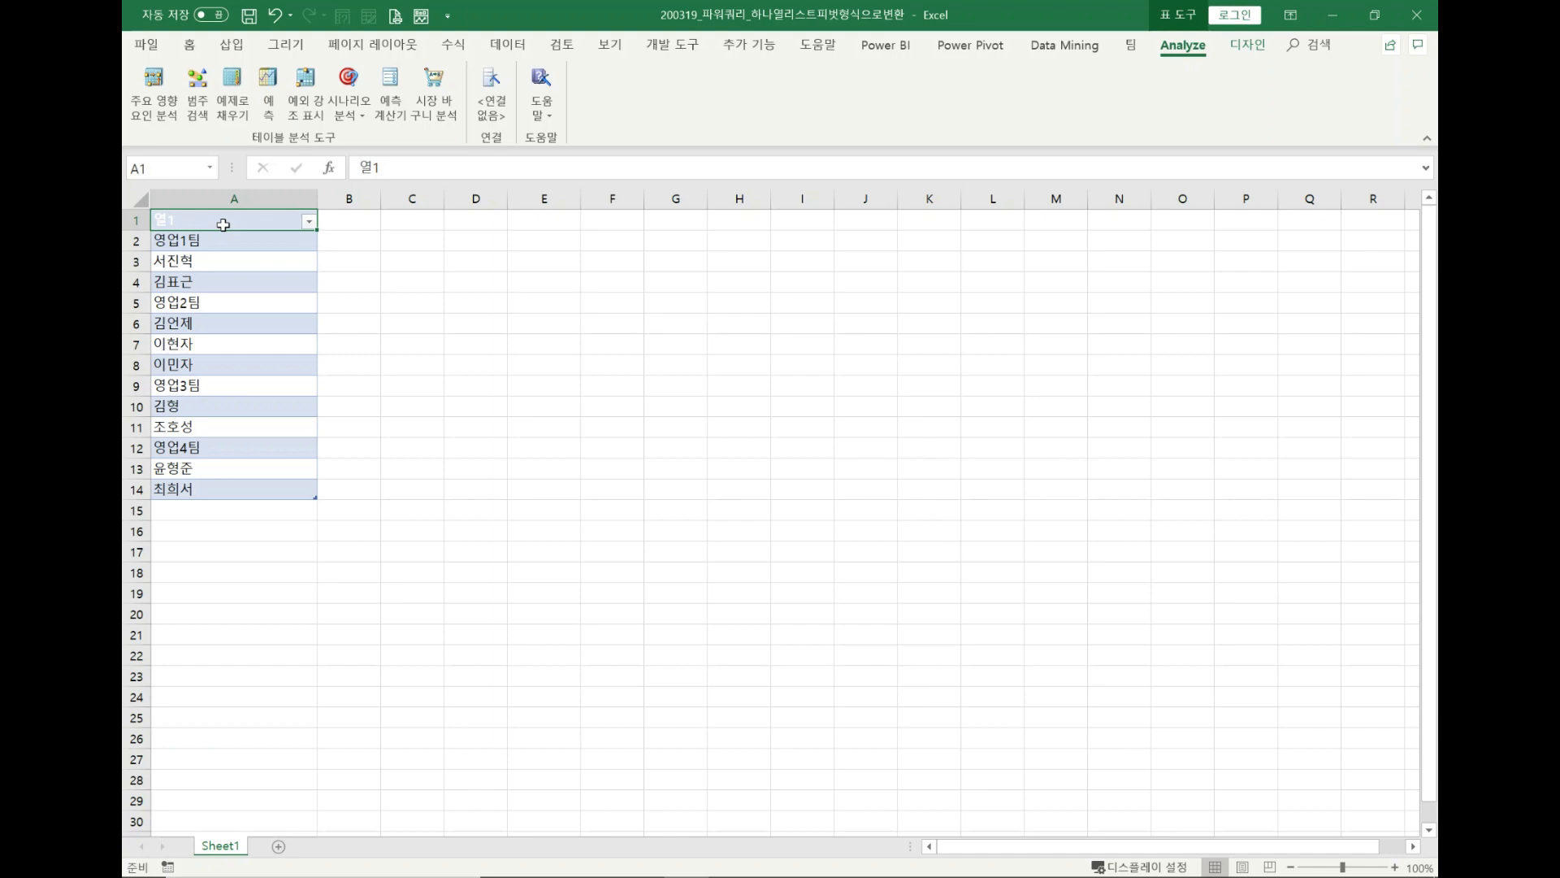
- Load the single-column table into the Power Query editor as a new query
click(217, 302)
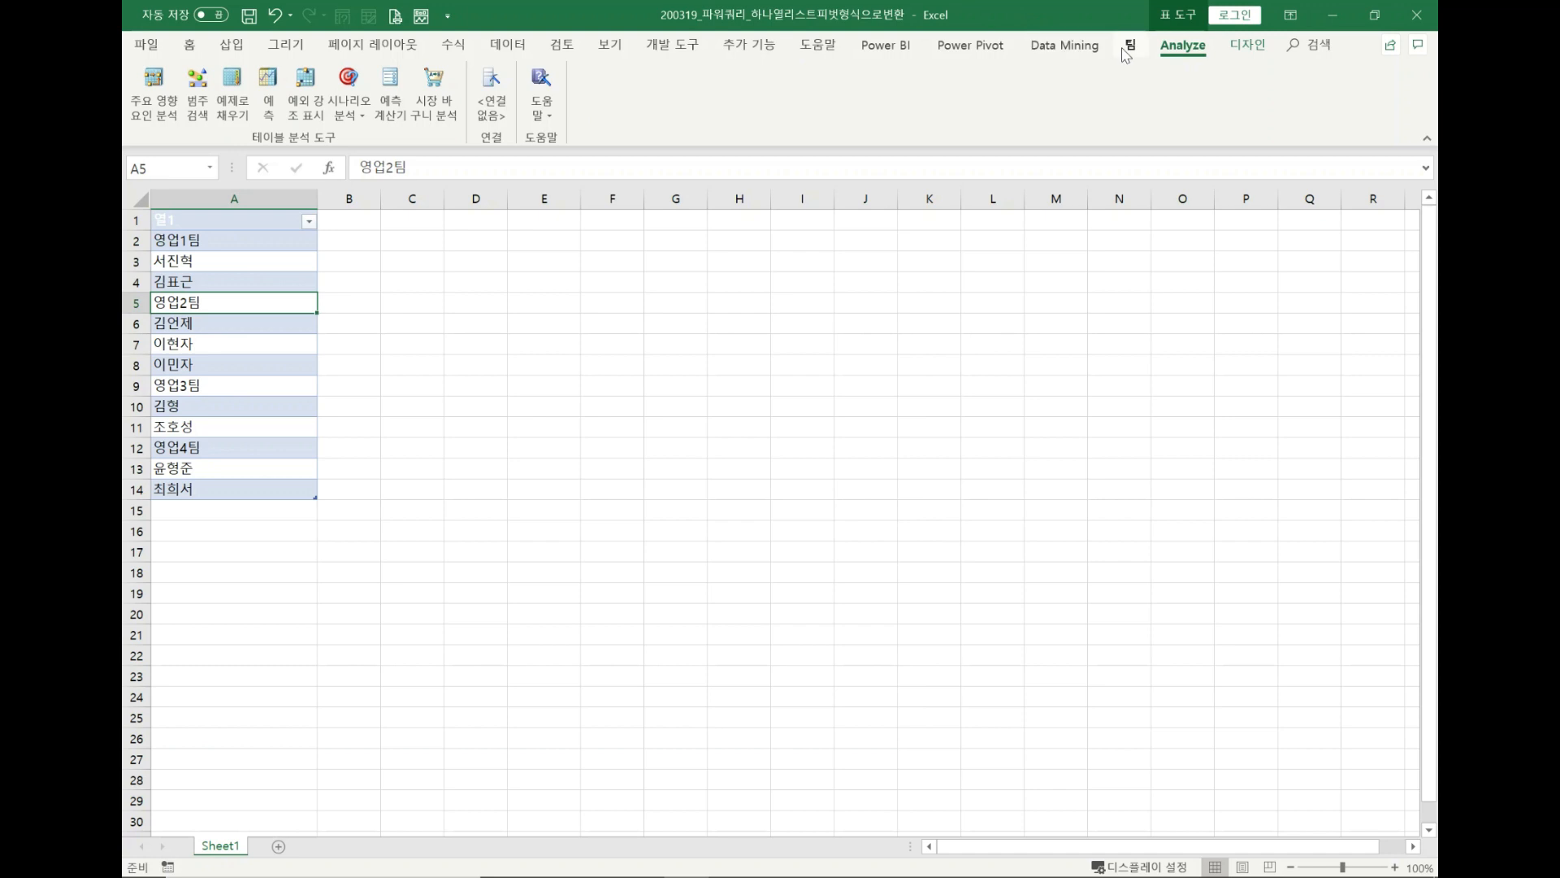
click(1246, 45)
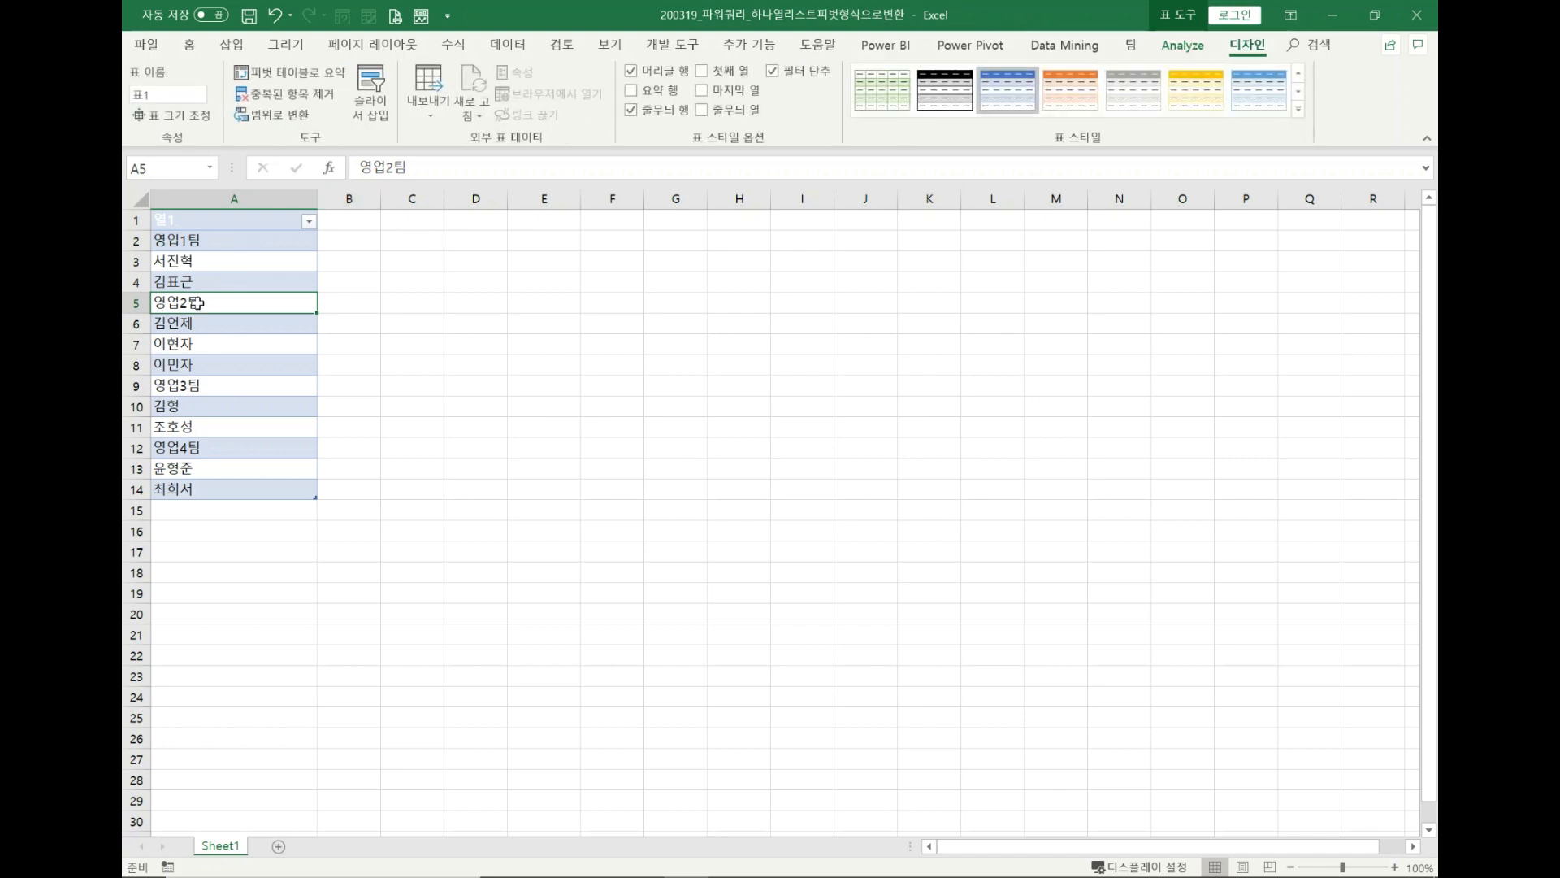
click(525, 48)
click(281, 99)
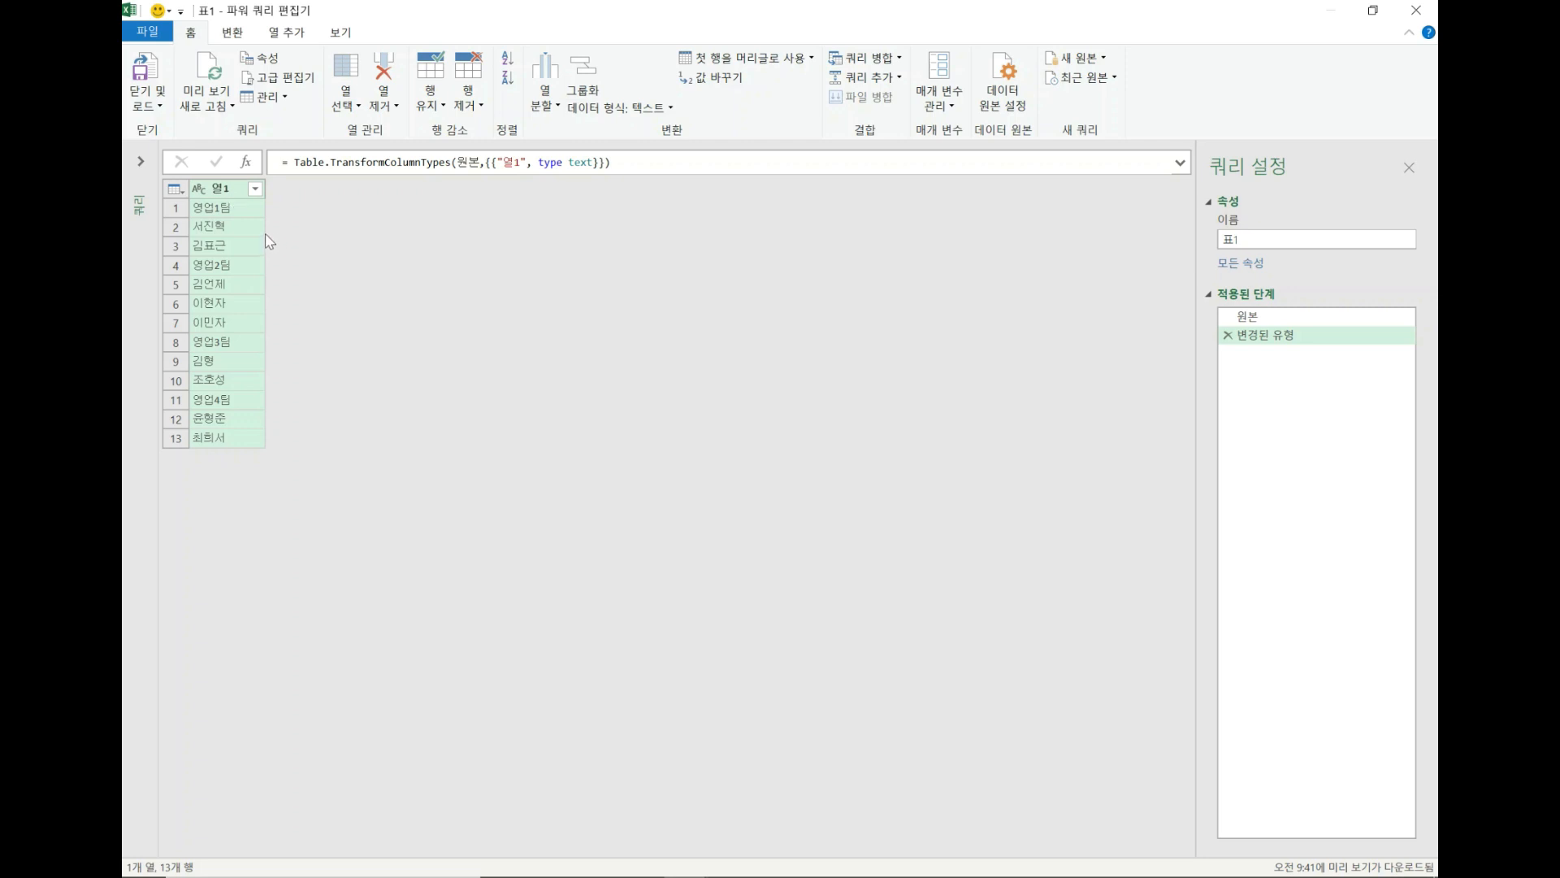
click(248, 208)
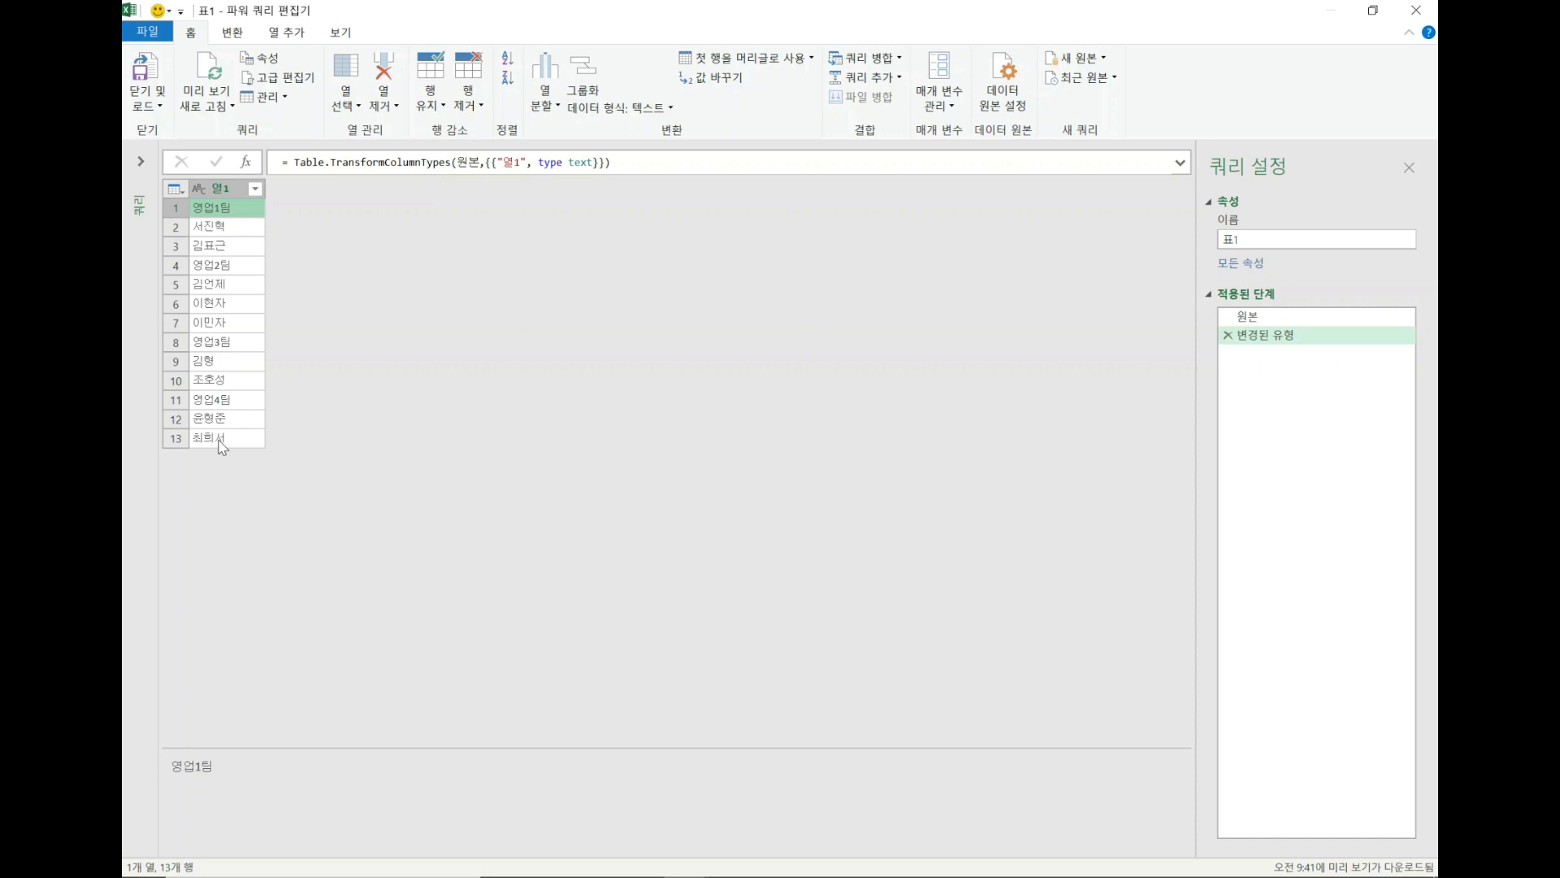
click(237, 227)
click(231, 248)
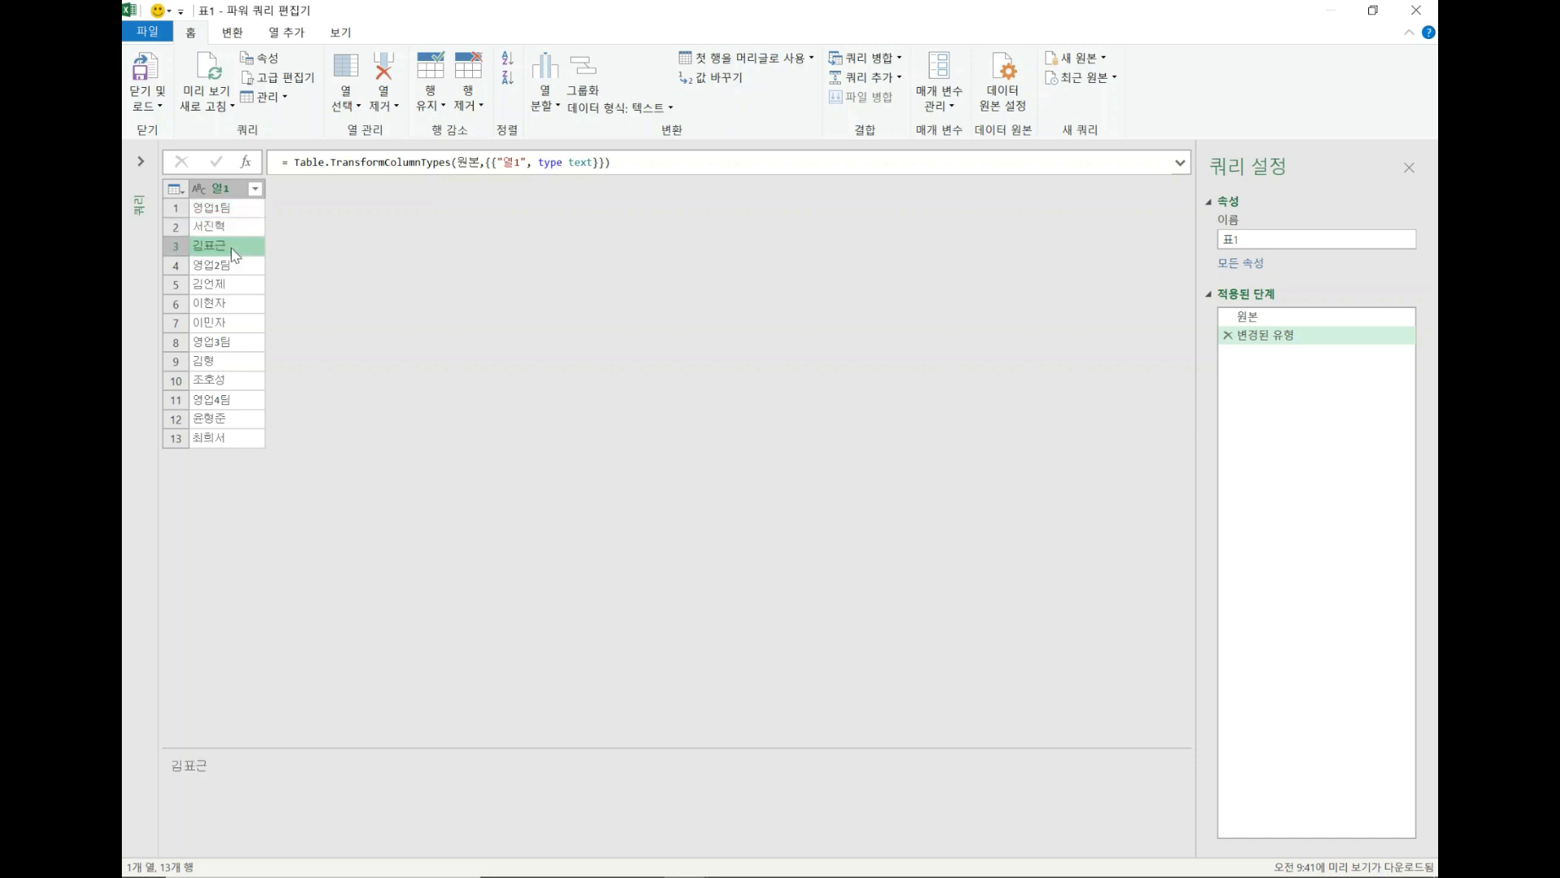
click(232, 289)
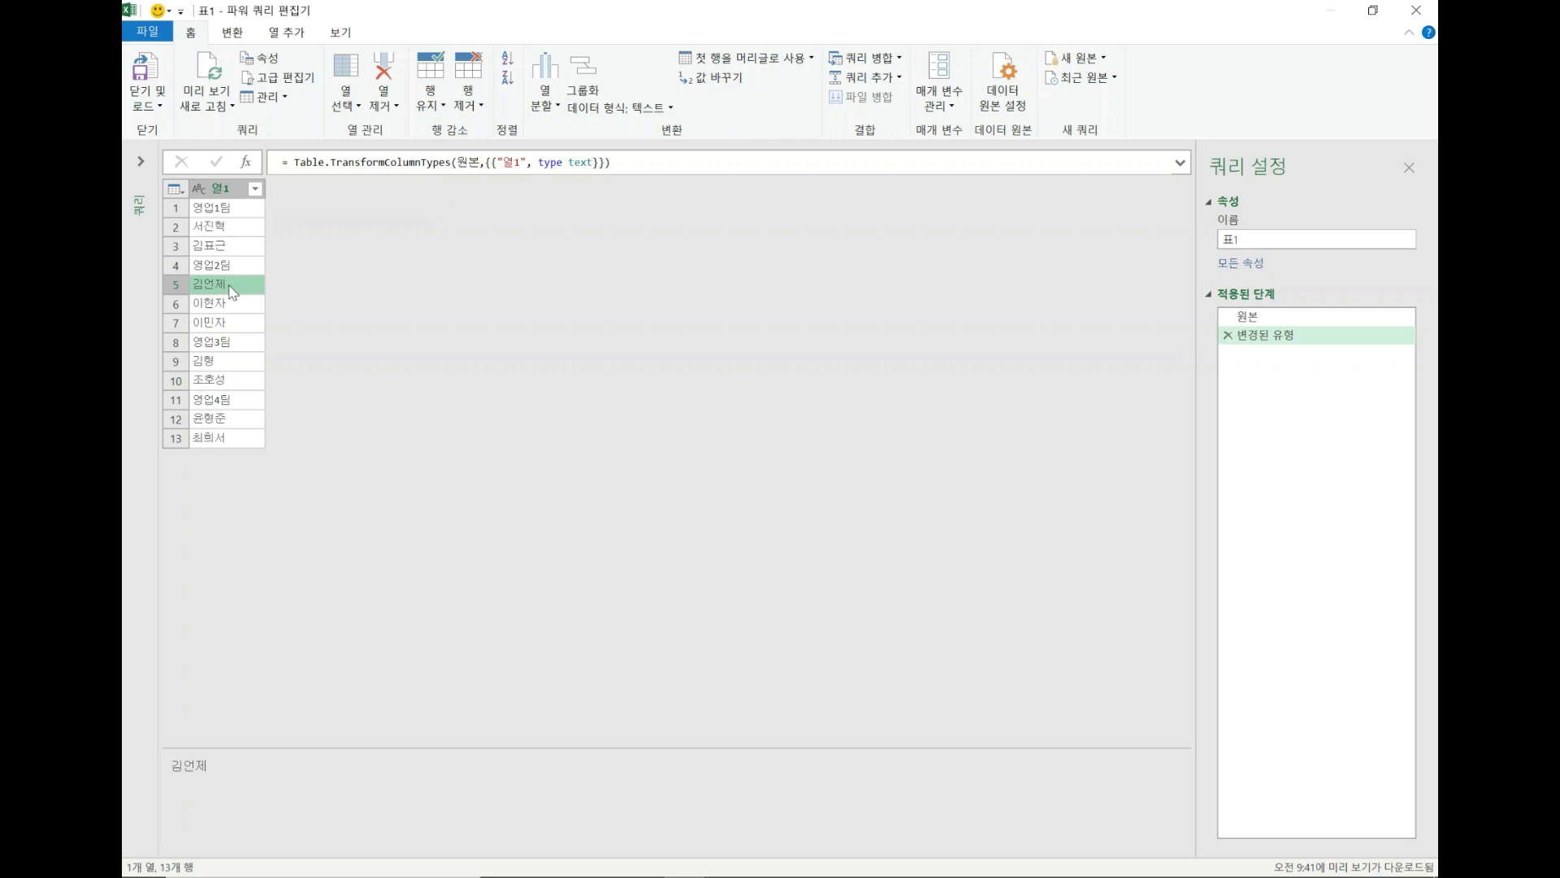
click(222, 192)
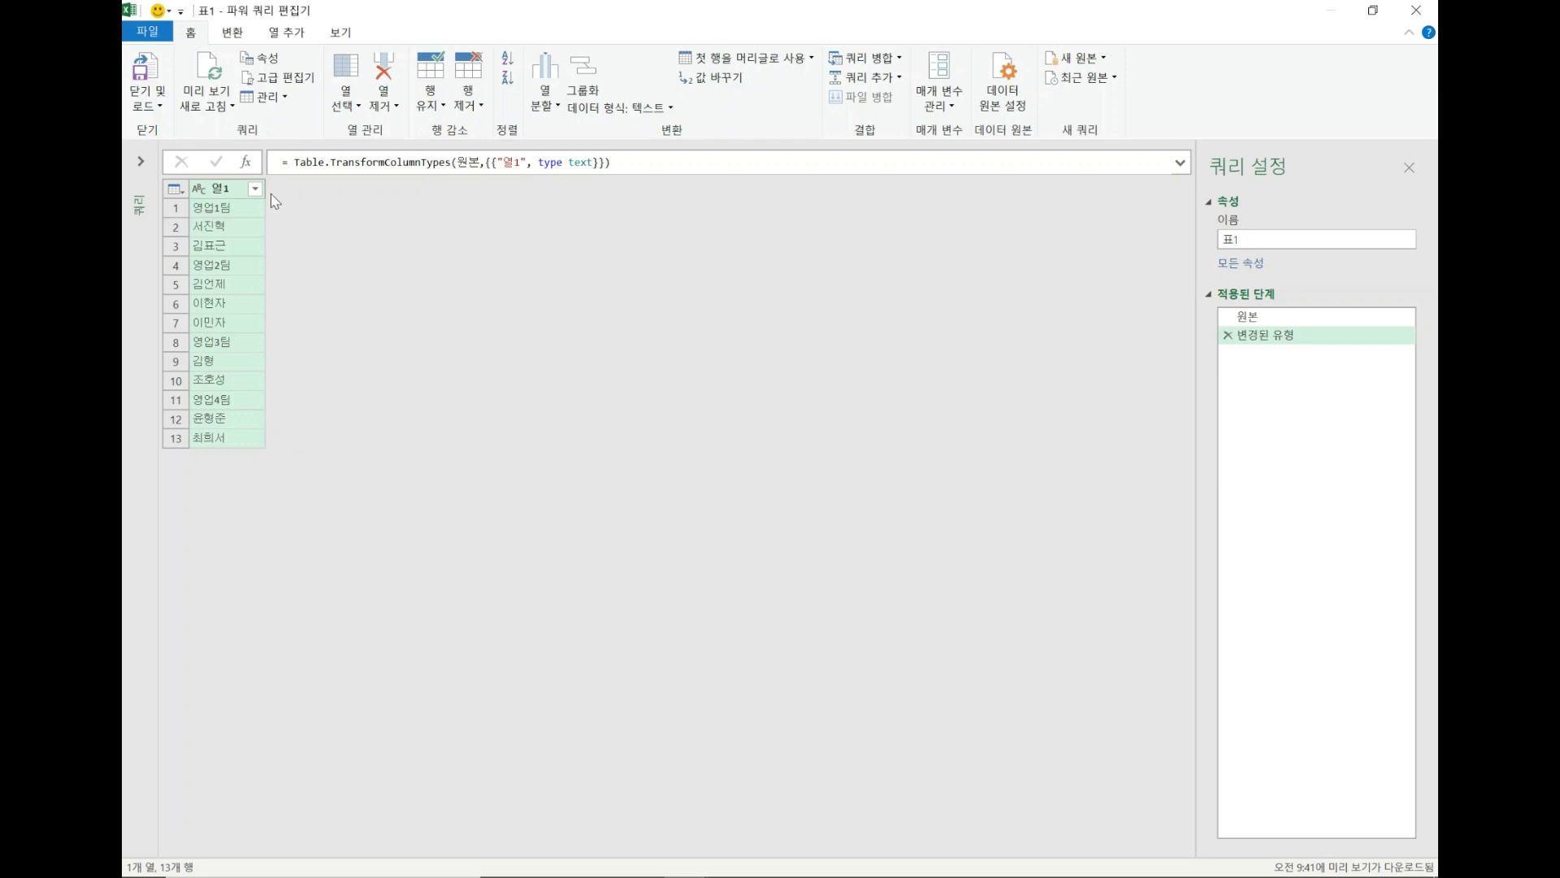
- Start a conditional column whose rule tests whether 열1 contains (포함) the value 영업
click(291, 34)
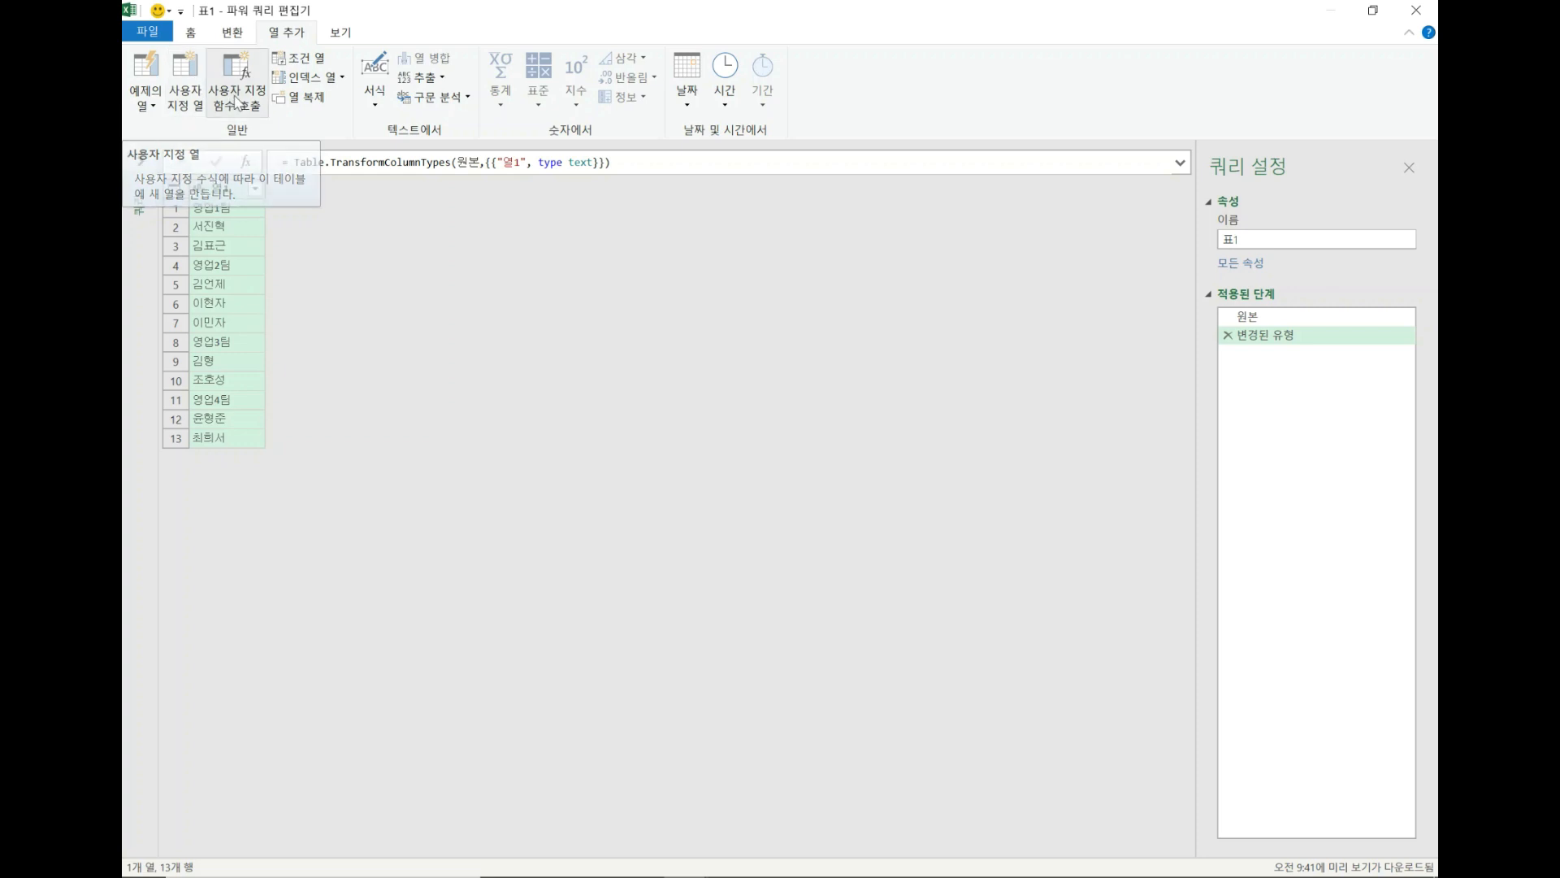
click(309, 71)
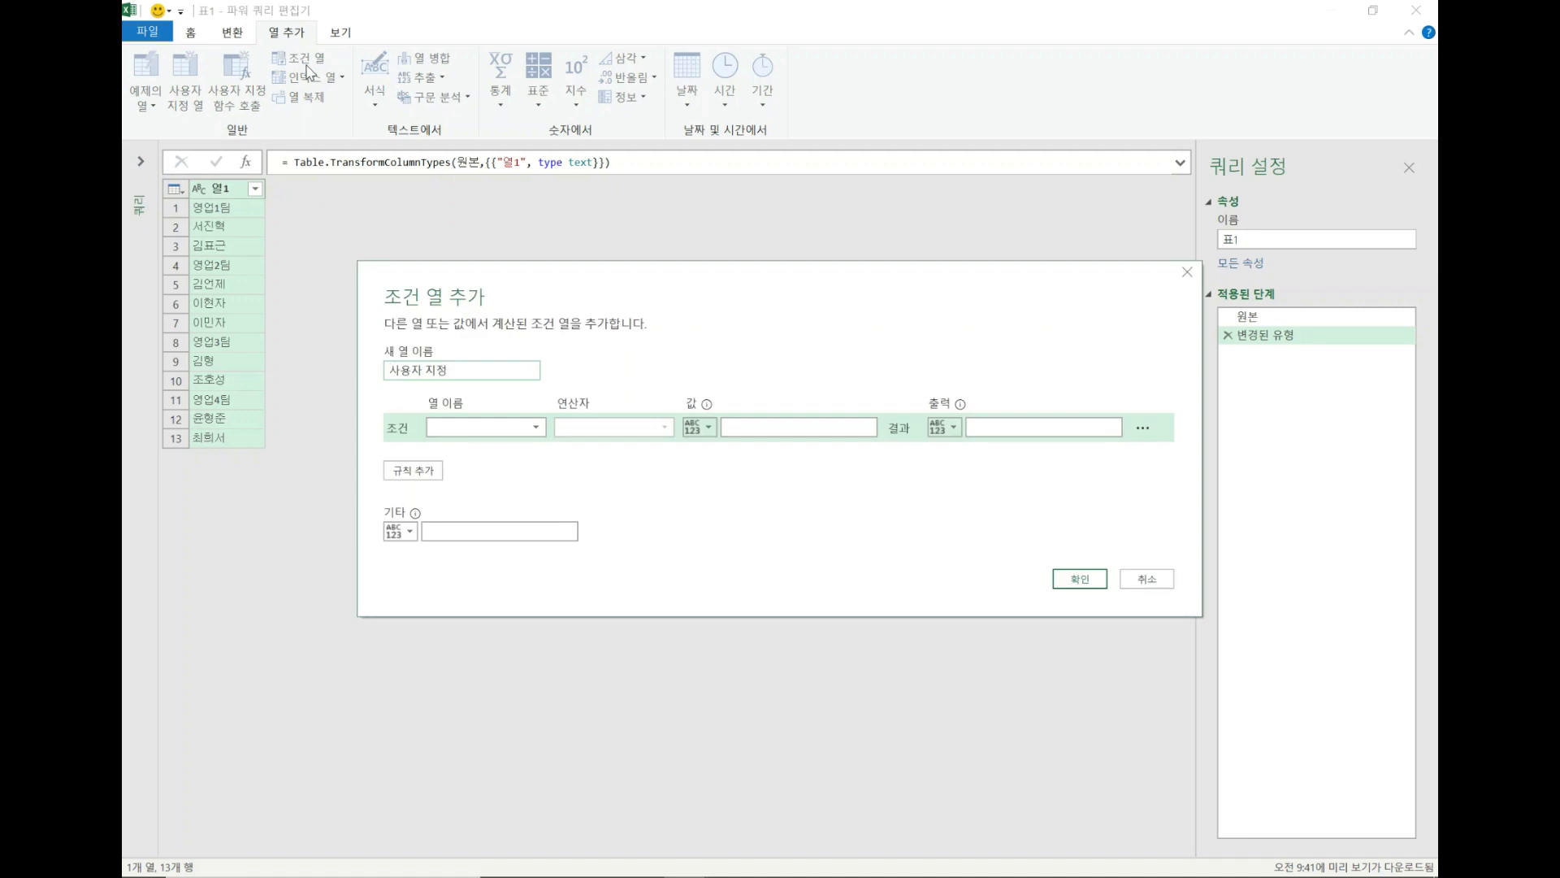
drag(631, 300, 611, 245)
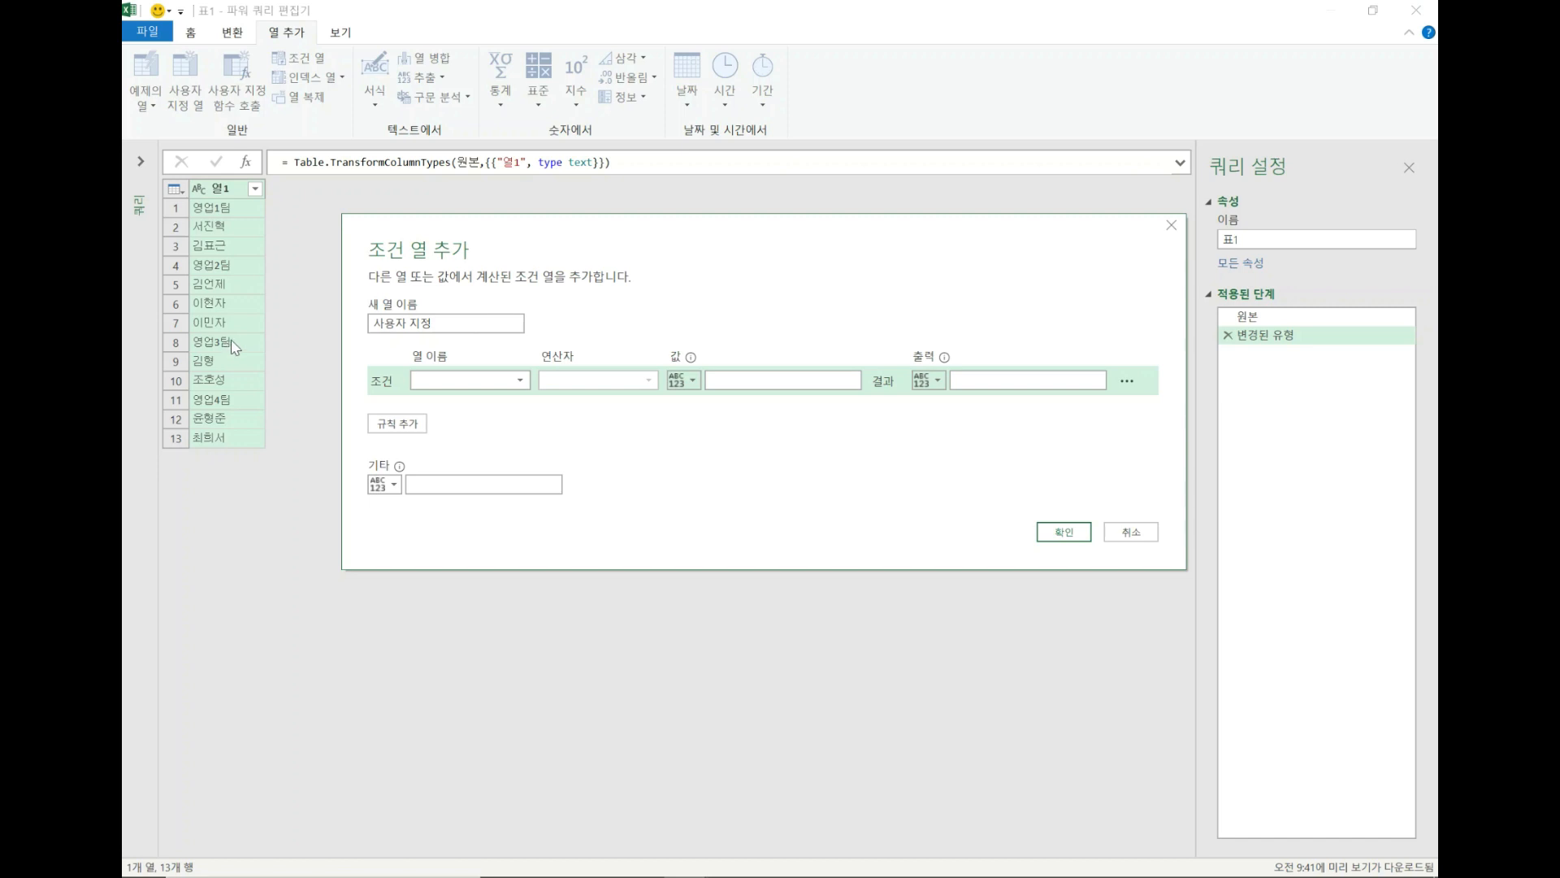
click(501, 387)
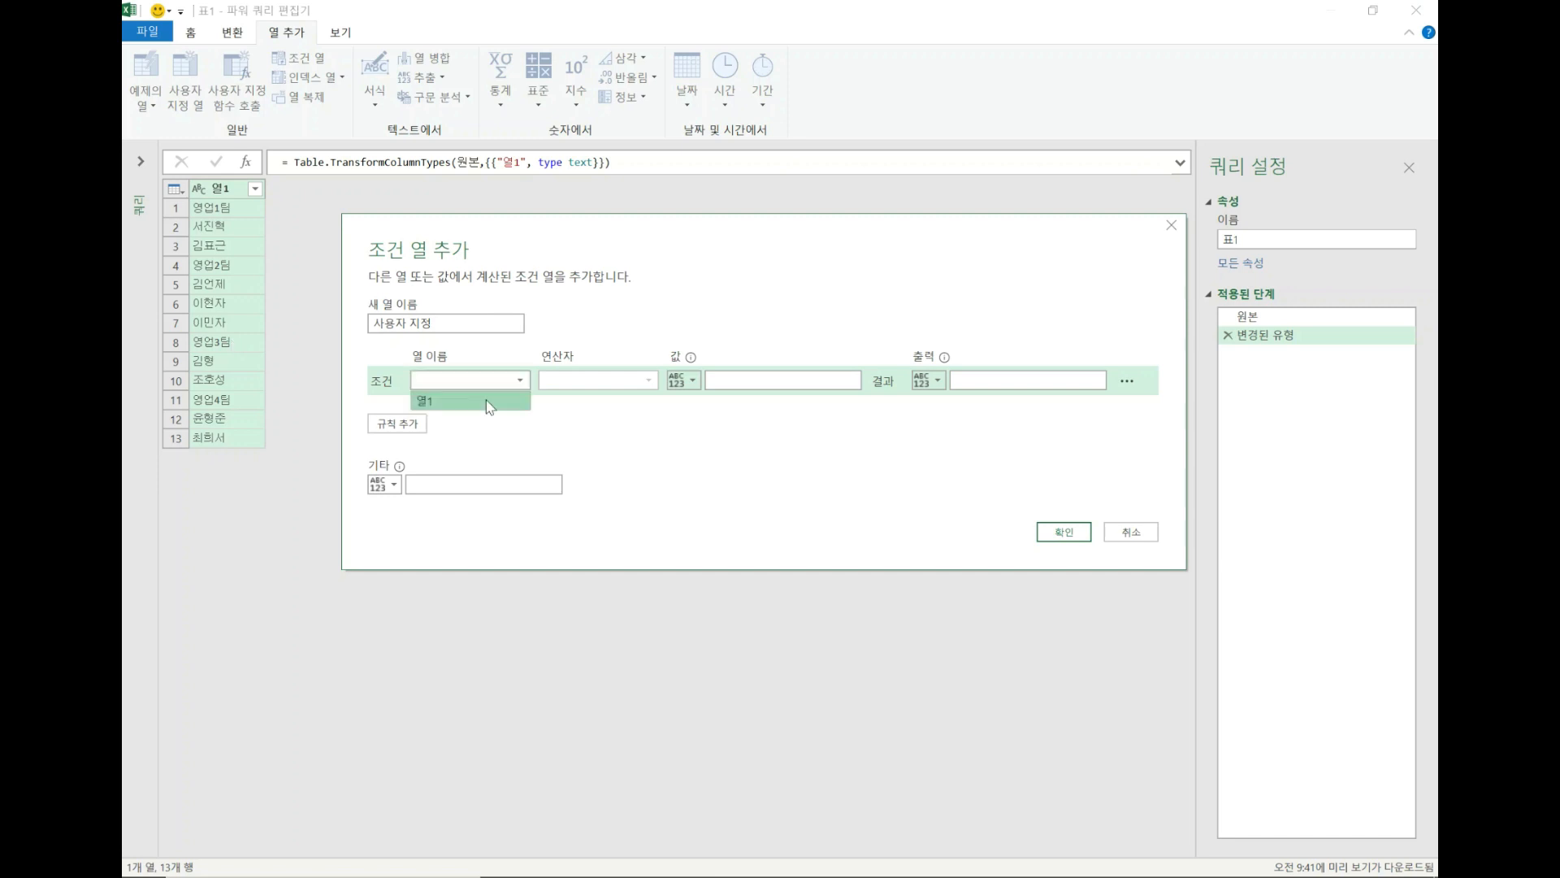
click(488, 401)
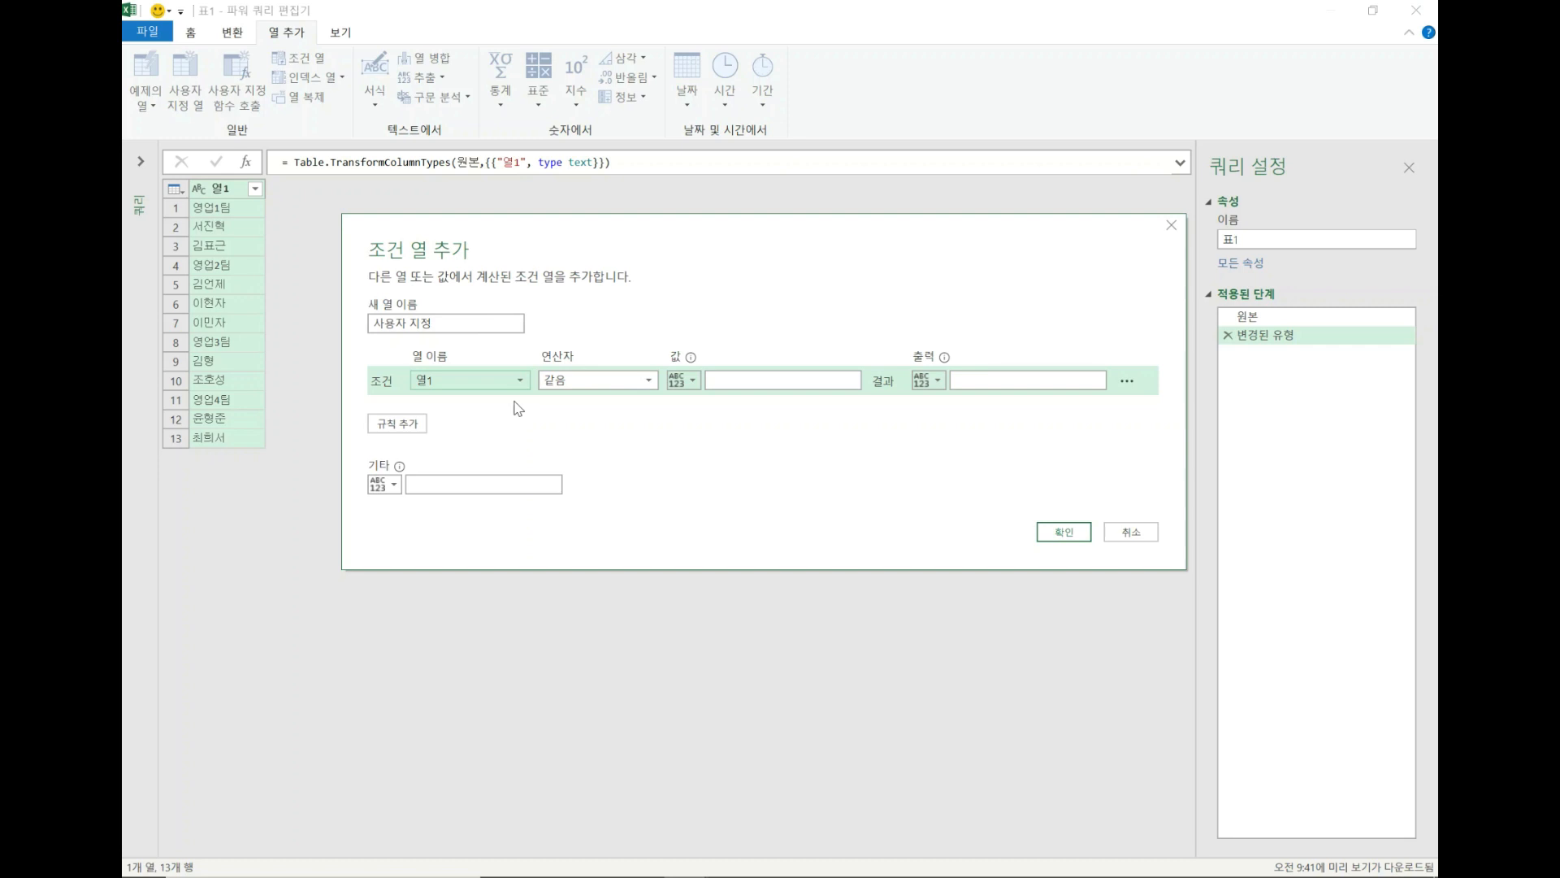
click(649, 381)
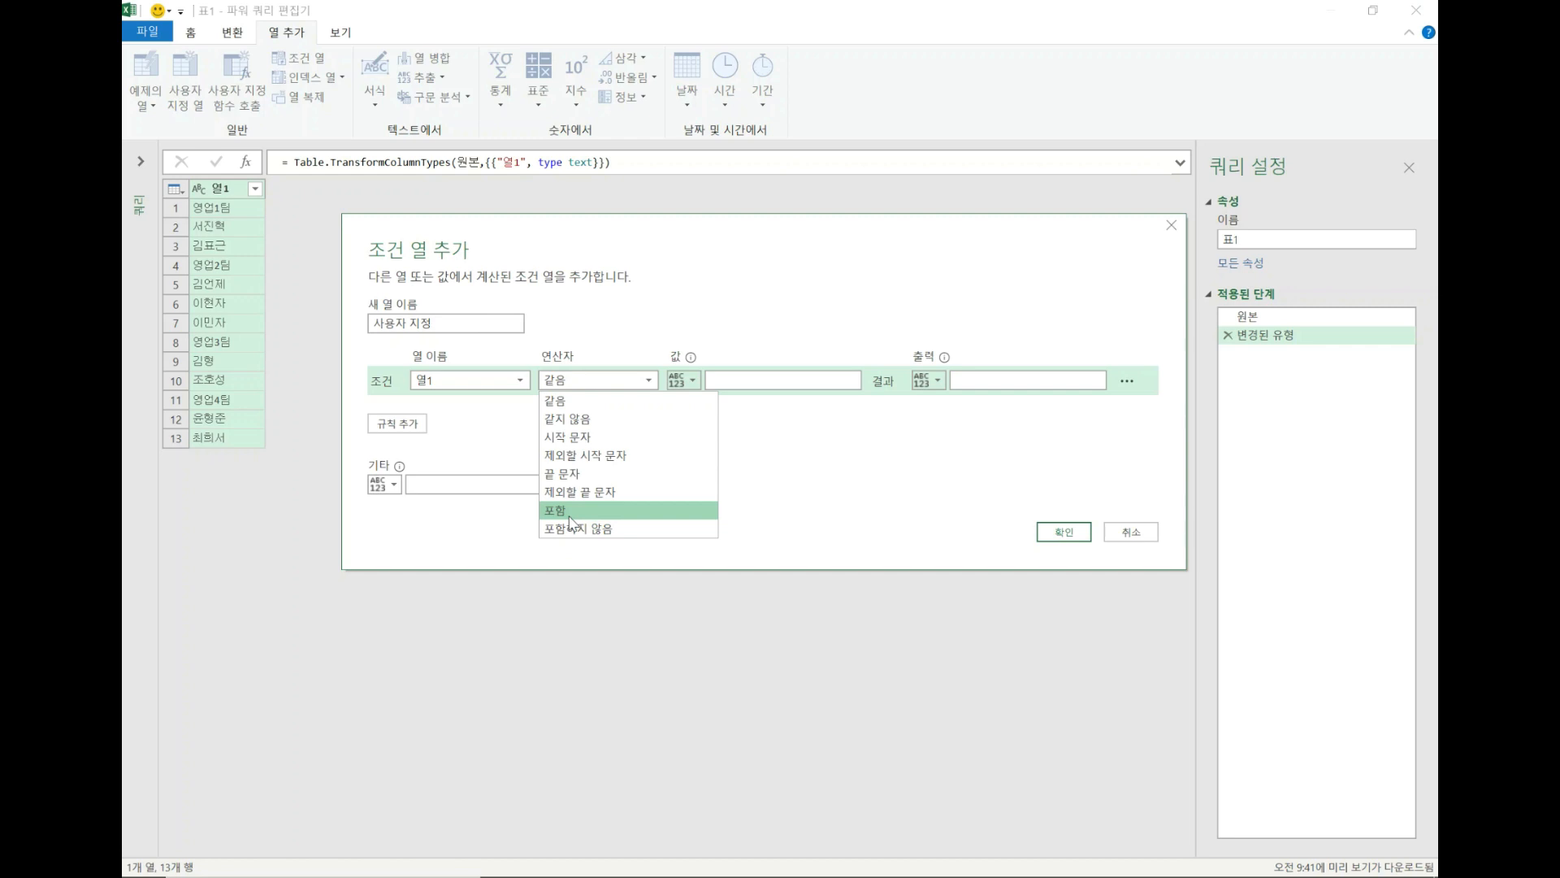
click(572, 510)
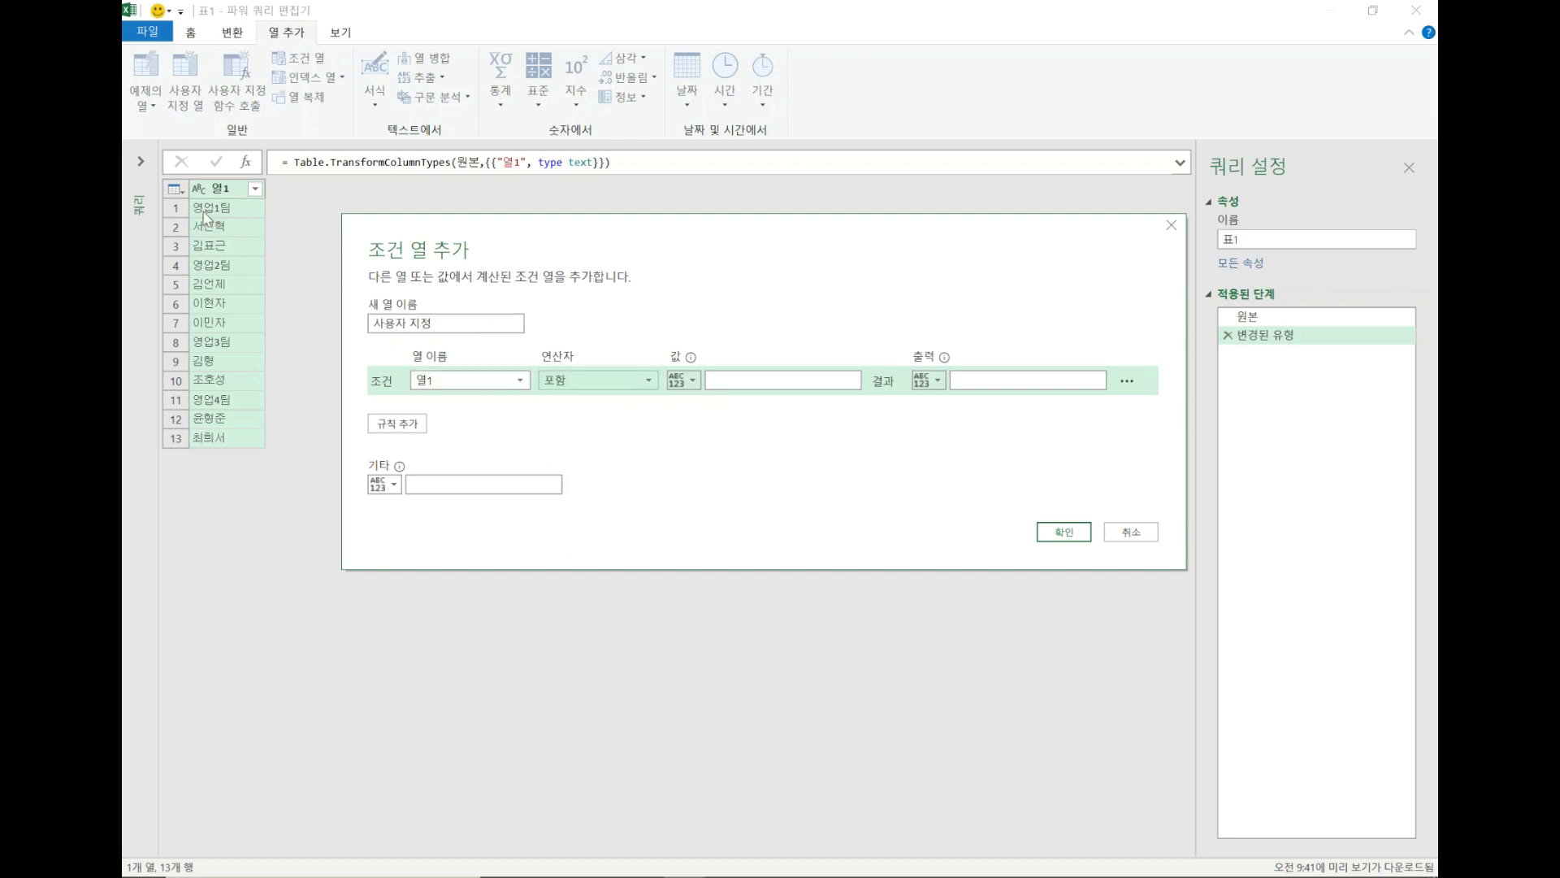
click(753, 379)
text(xla)
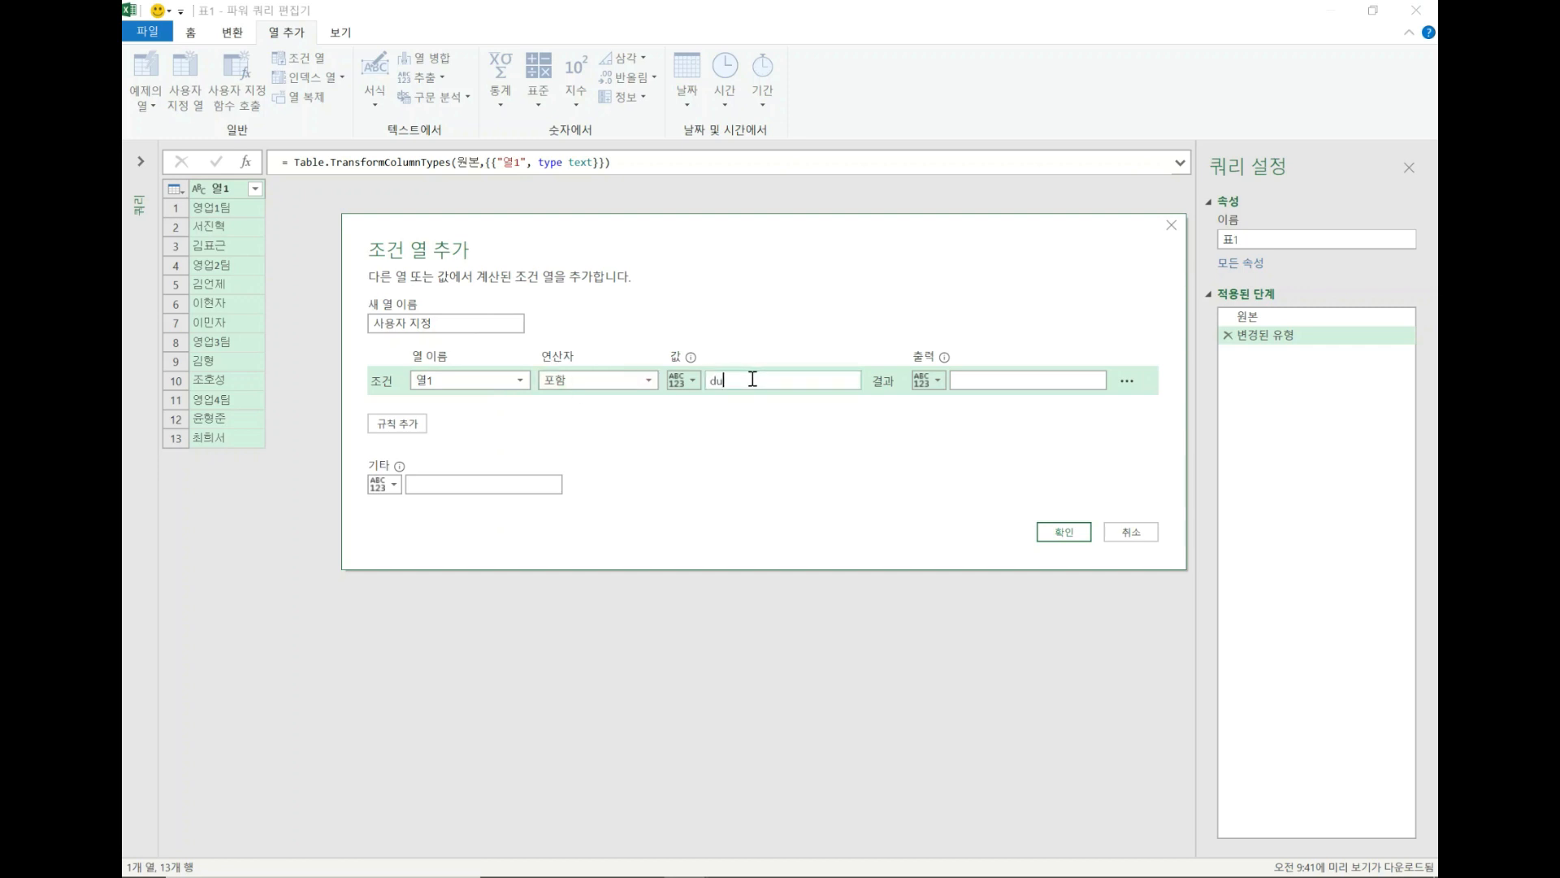
key(BackSpace)
key(BackSpace)
key(BackSpace)
text(업)
- Set the rule's output to a selected column and choose 열1 as that column
click(936, 382)
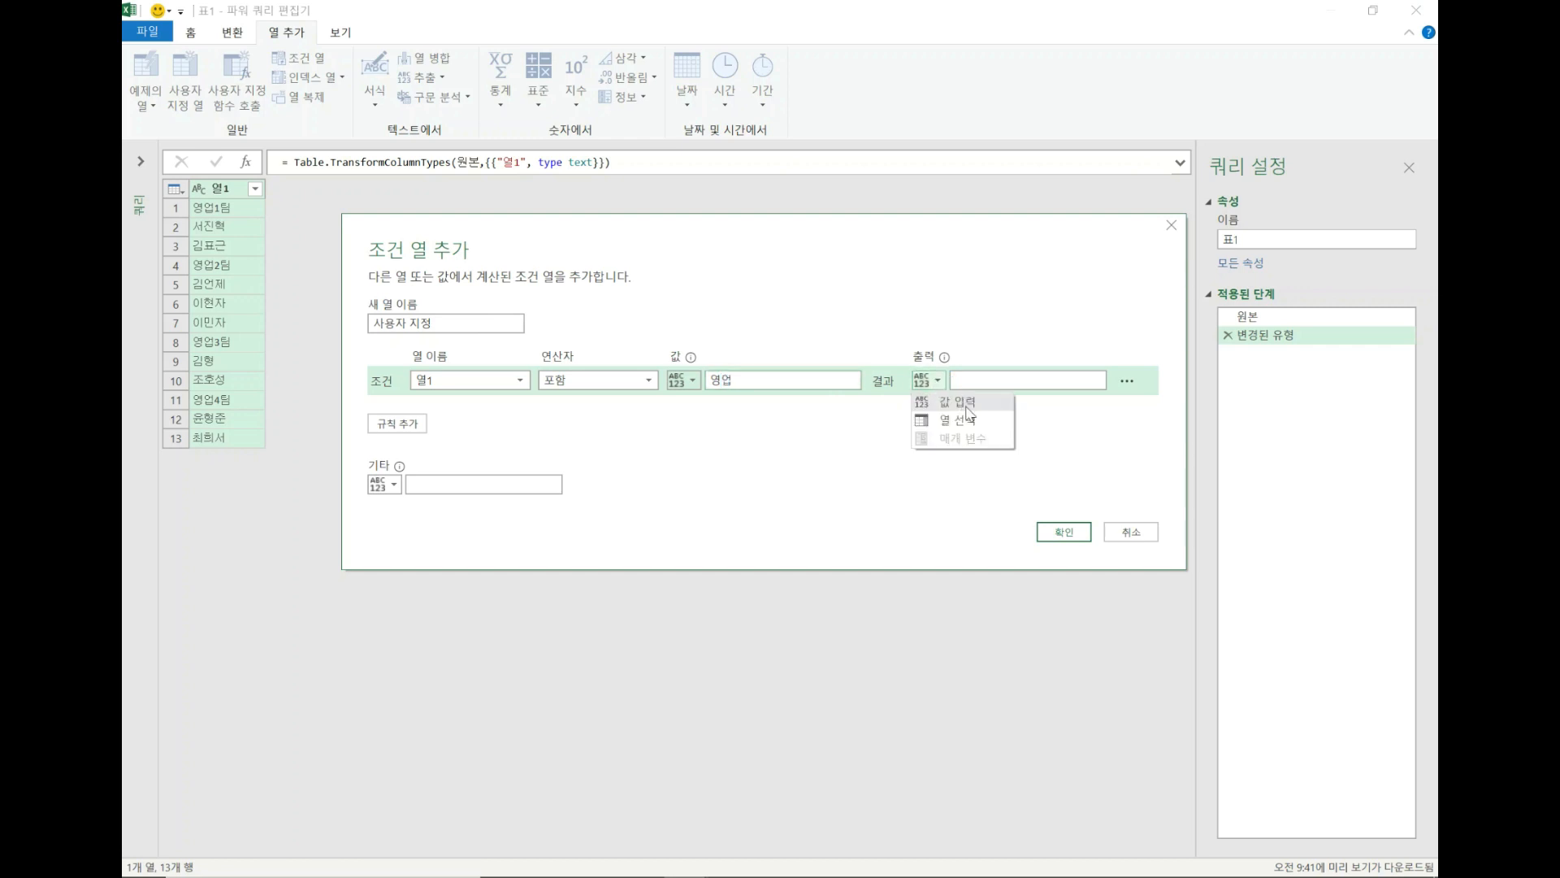
click(967, 420)
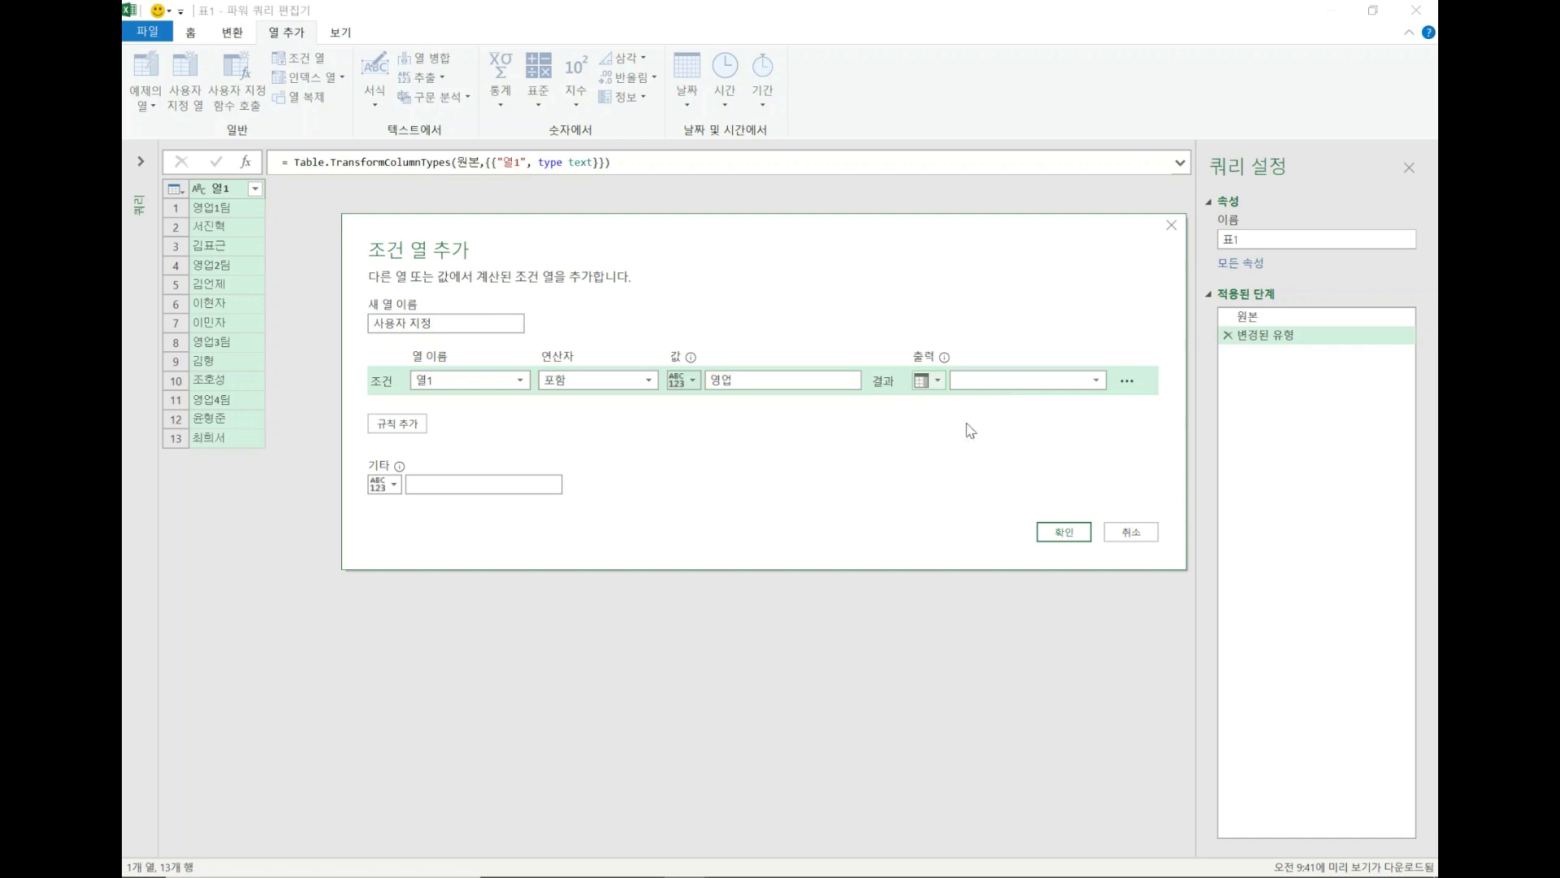
click(992, 382)
click(986, 402)
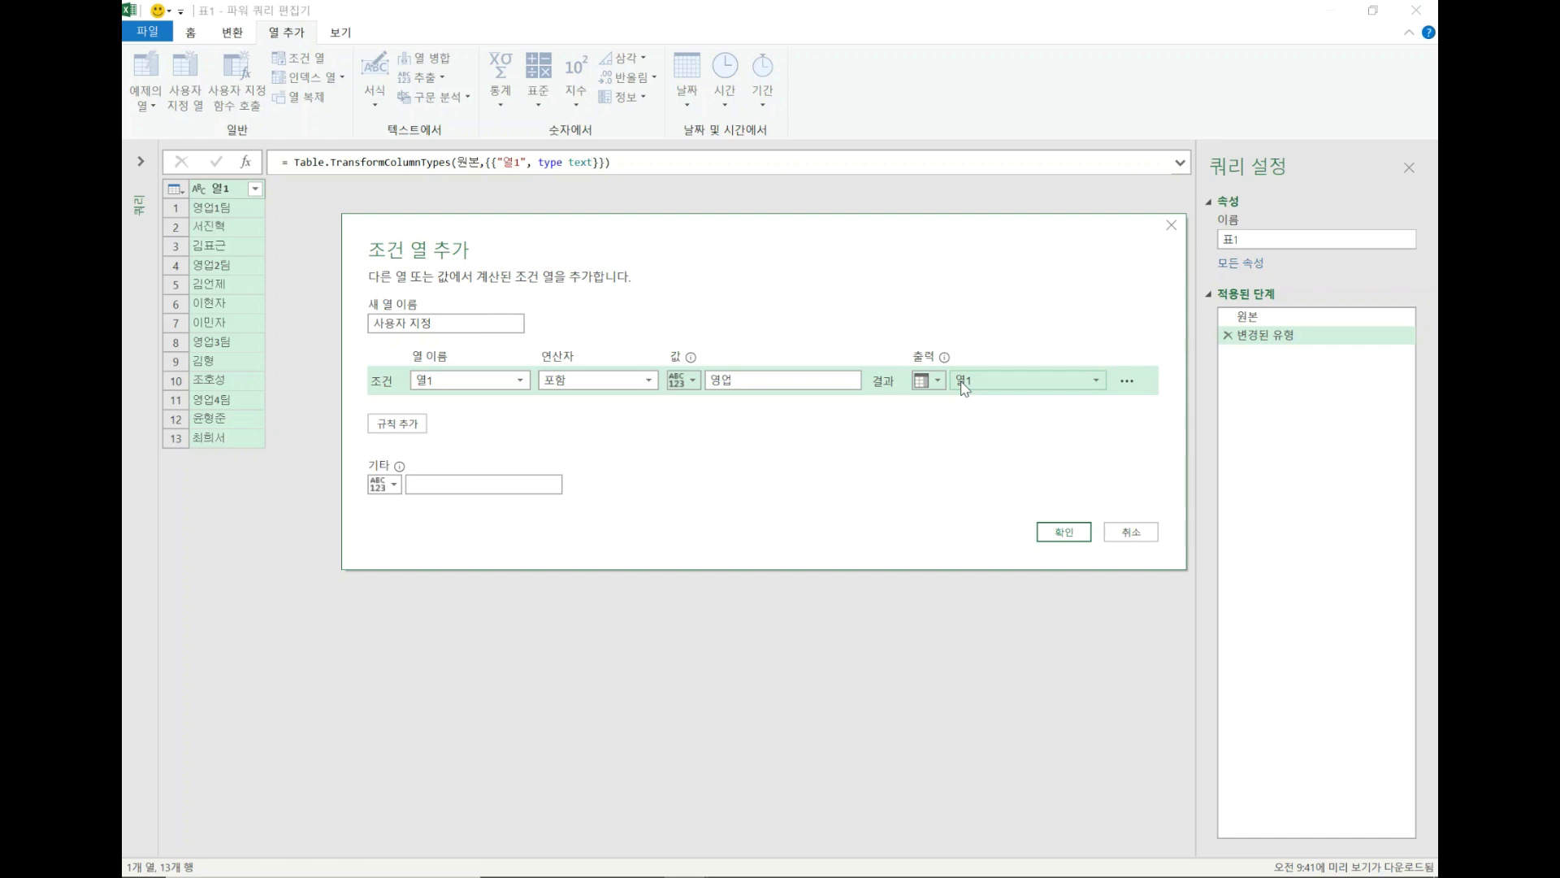
click(930, 381)
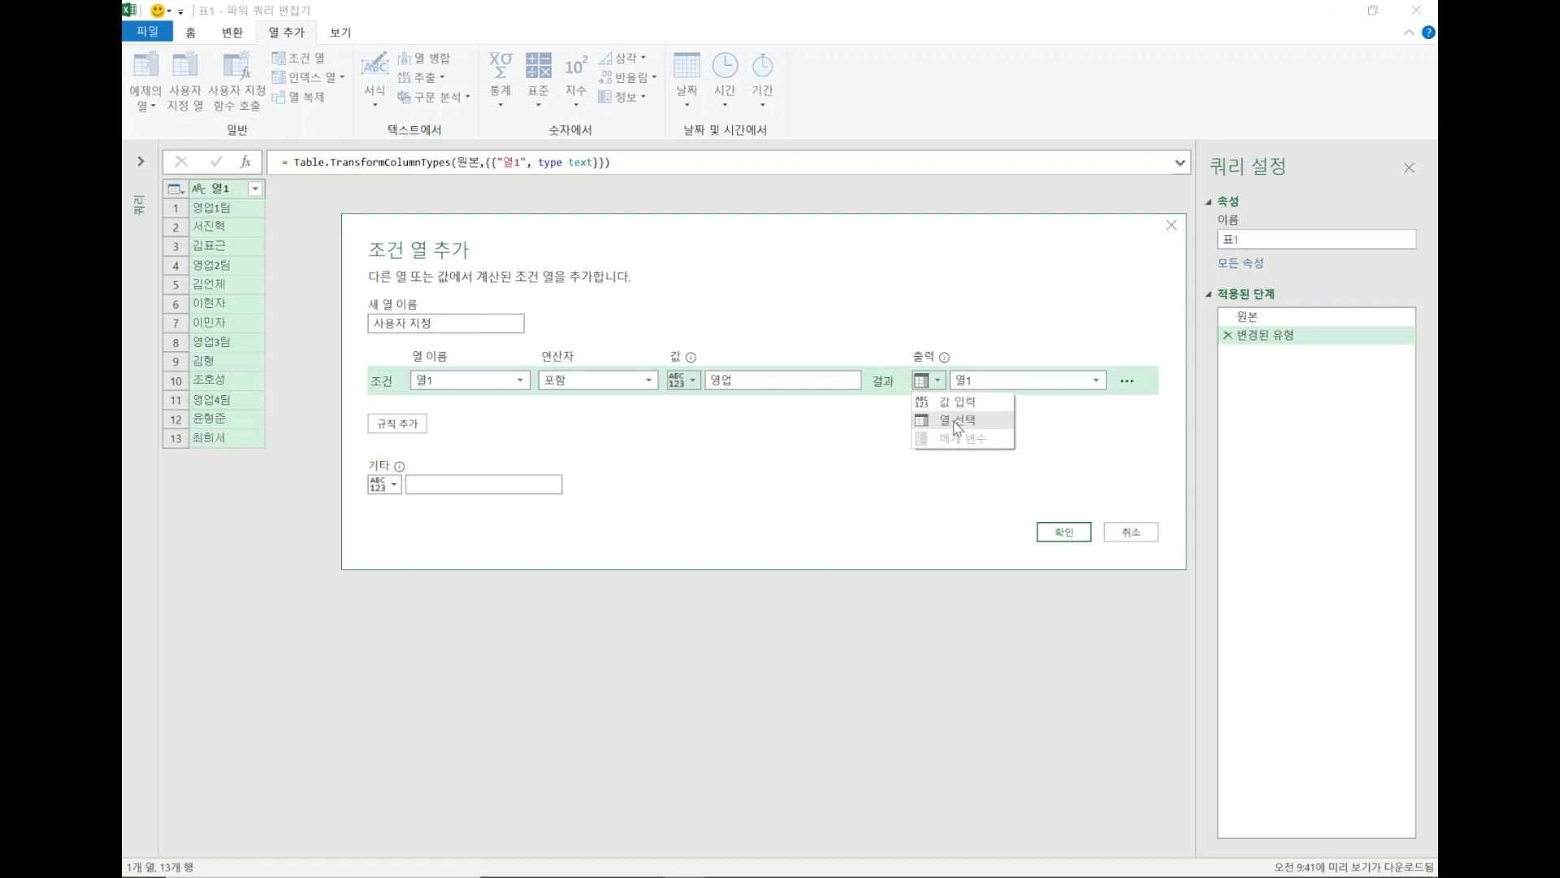
click(845, 472)
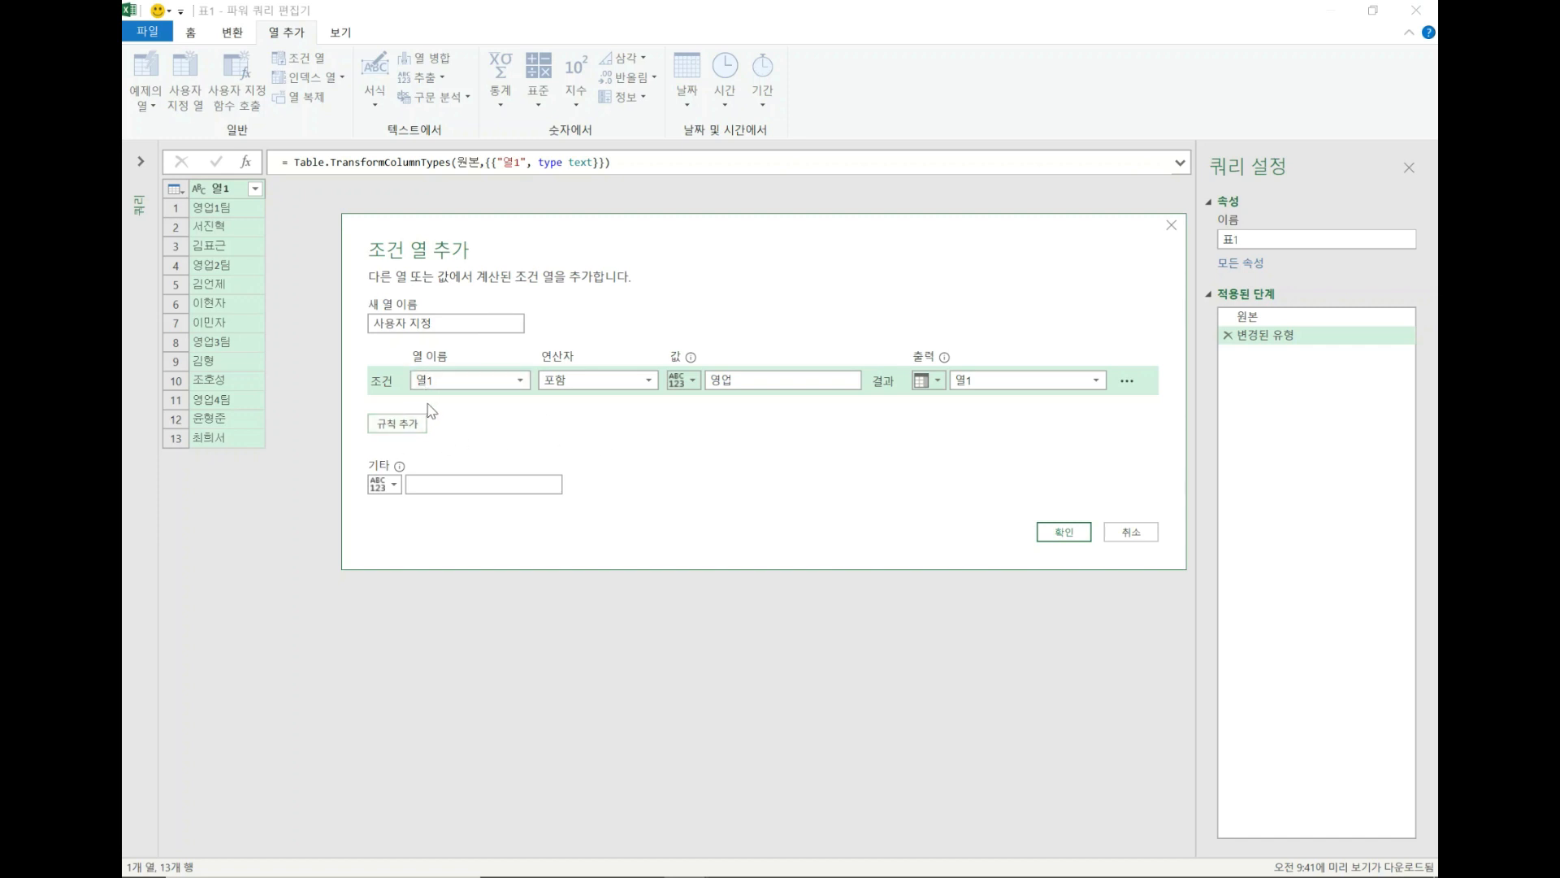
- Set the otherwise (기타) value to null and create the conditional column
click(411, 485)
click(394, 485)
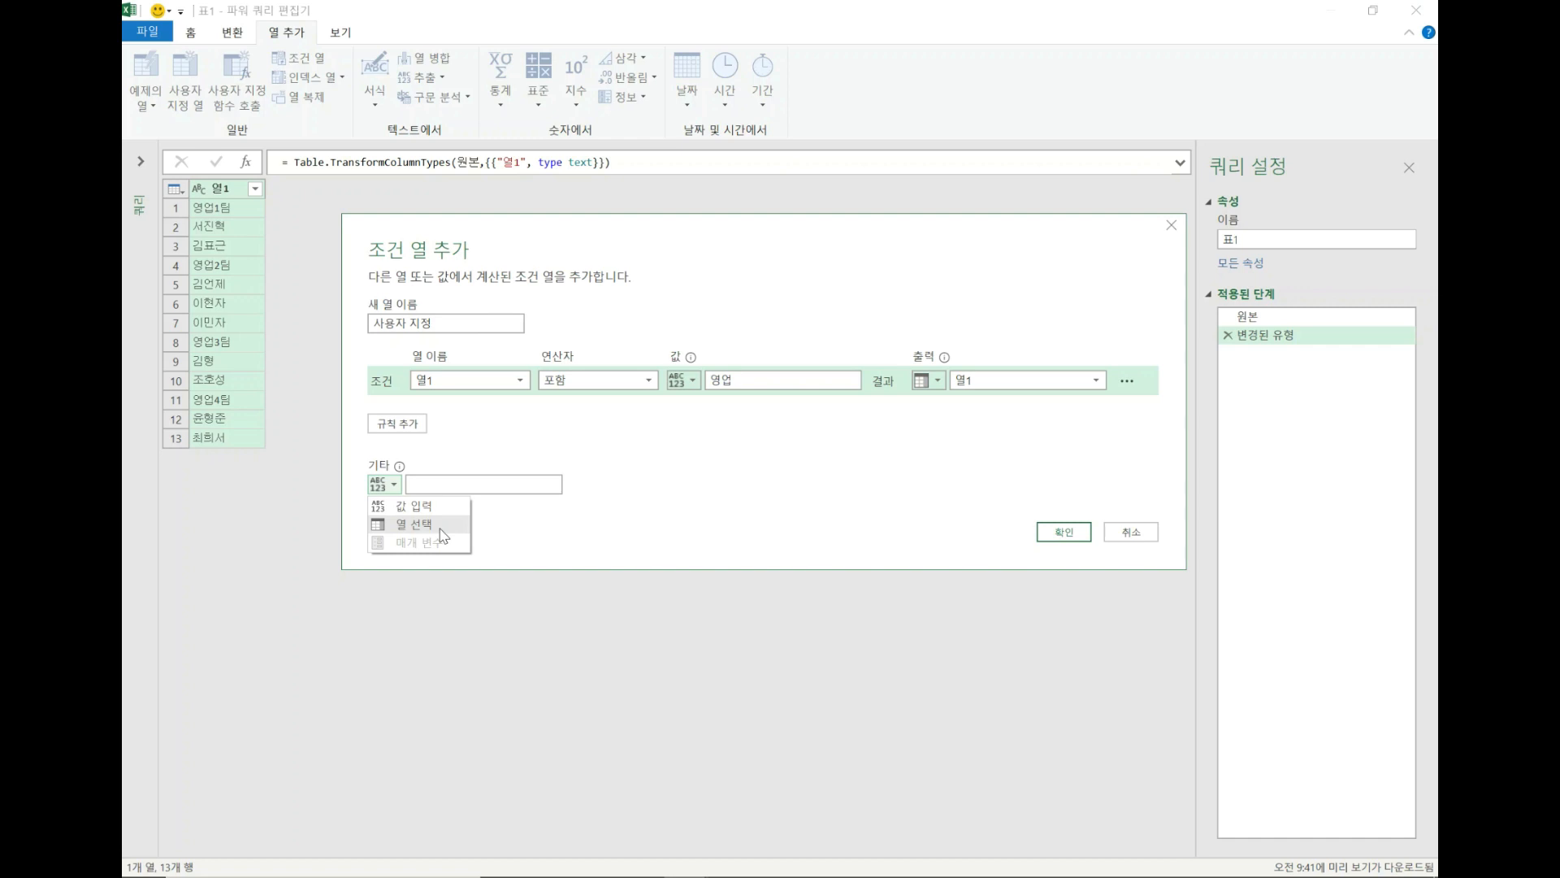
click(441, 479)
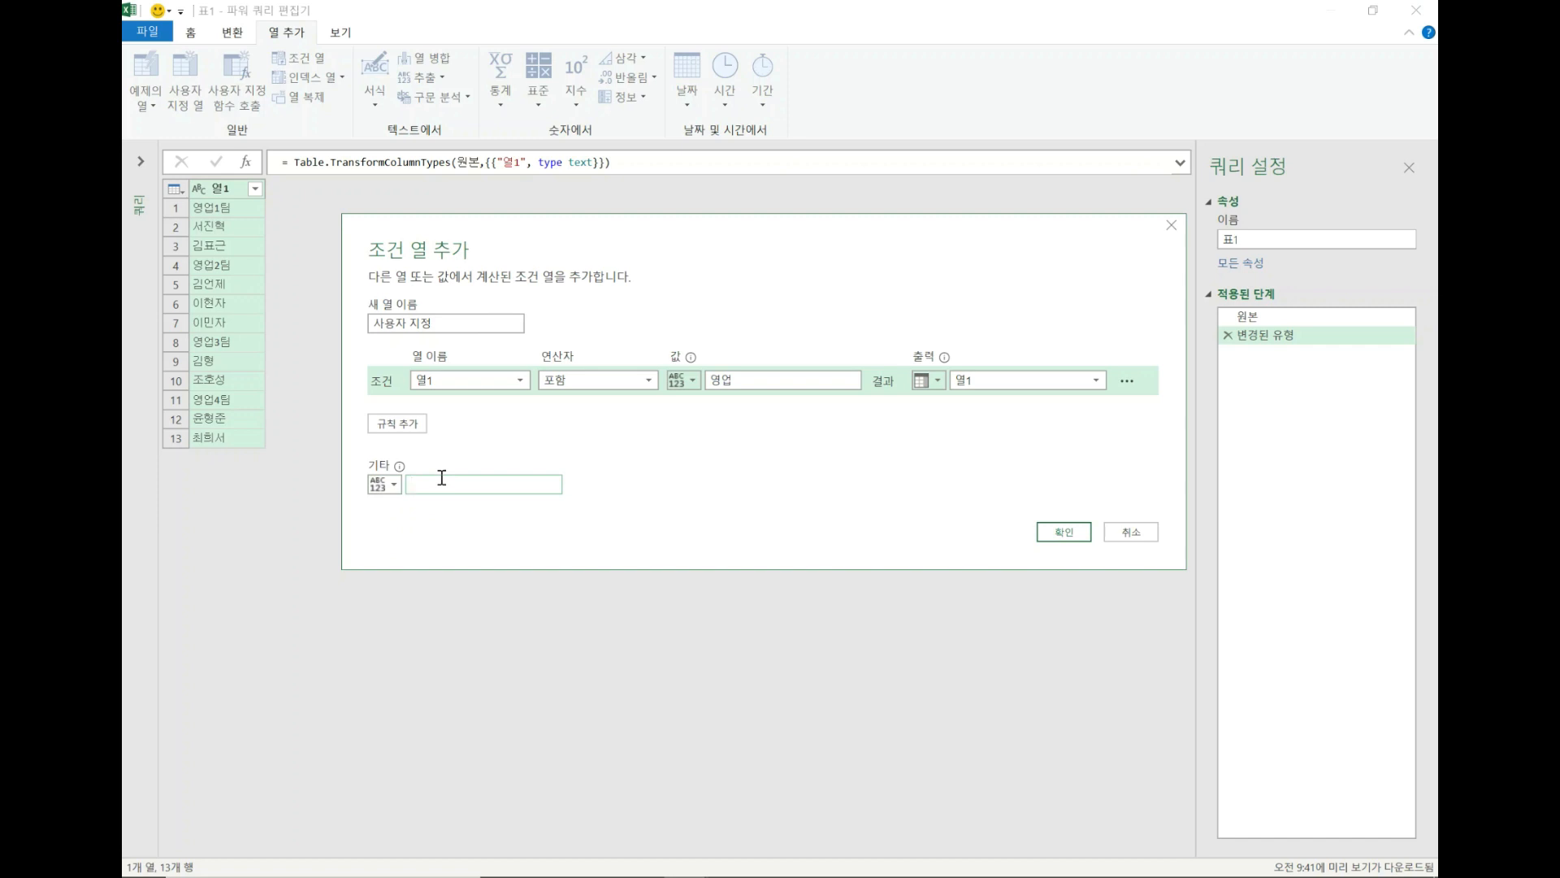
text(null)
click(1055, 538)
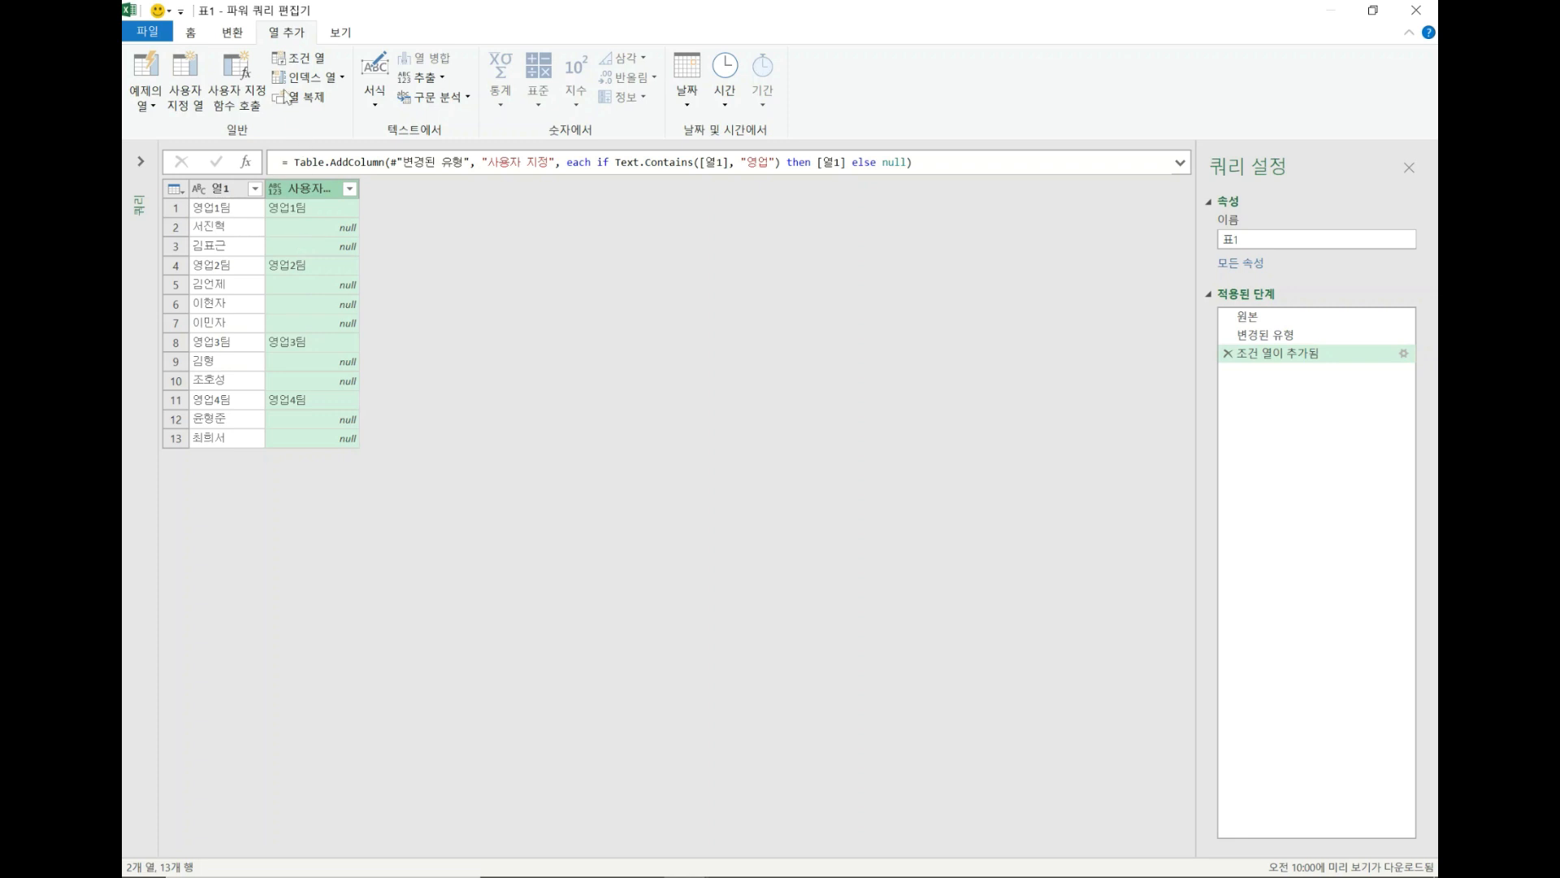
- Fill the null cells of the new conditional column downward with the team name above them
click(235, 34)
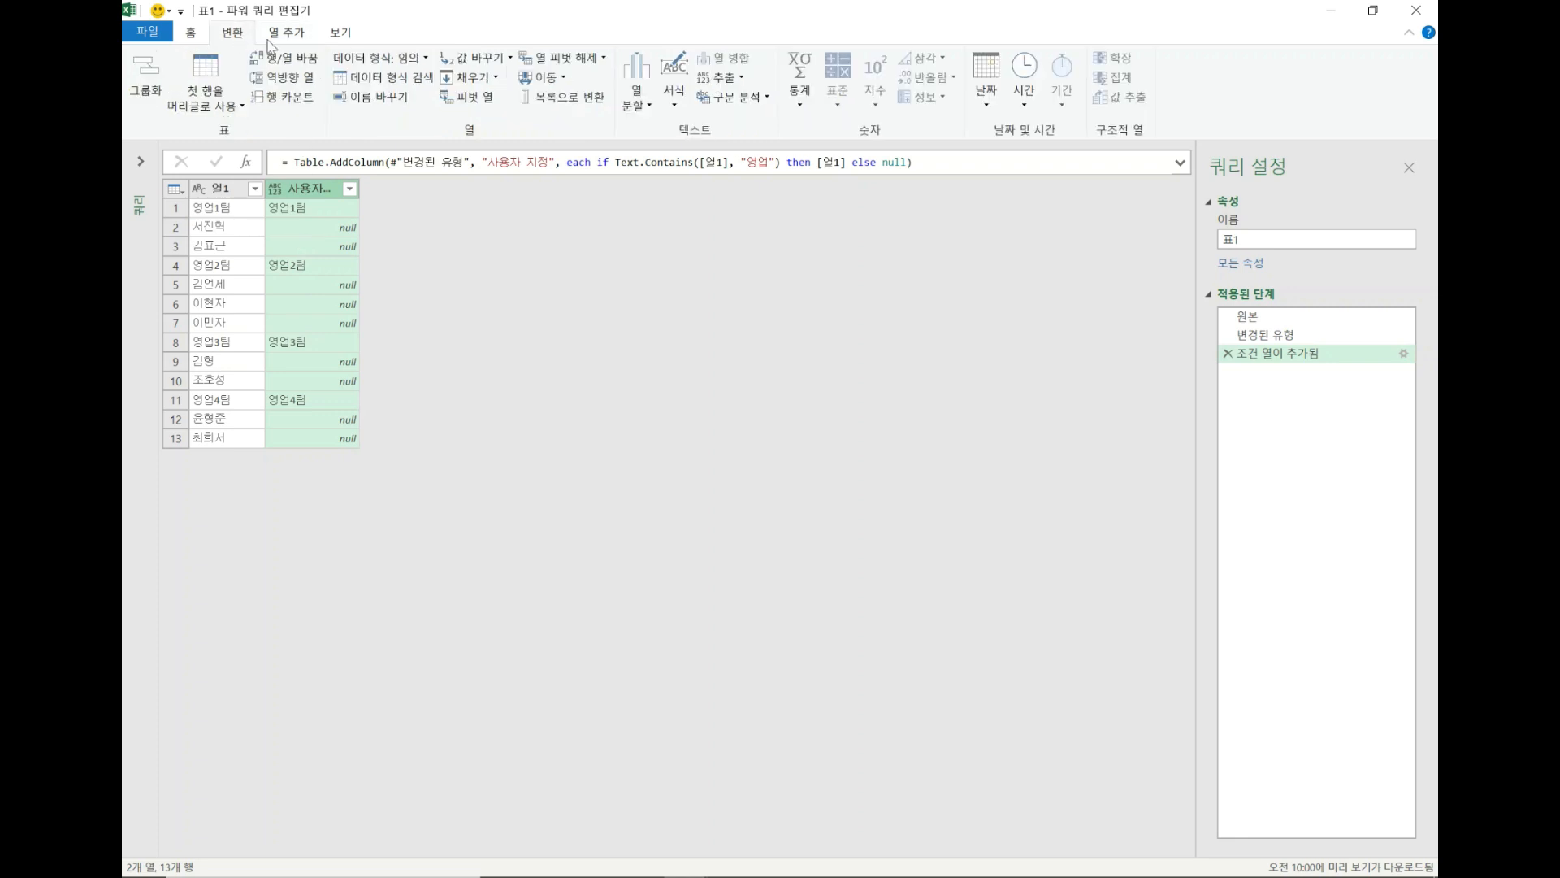
click(496, 78)
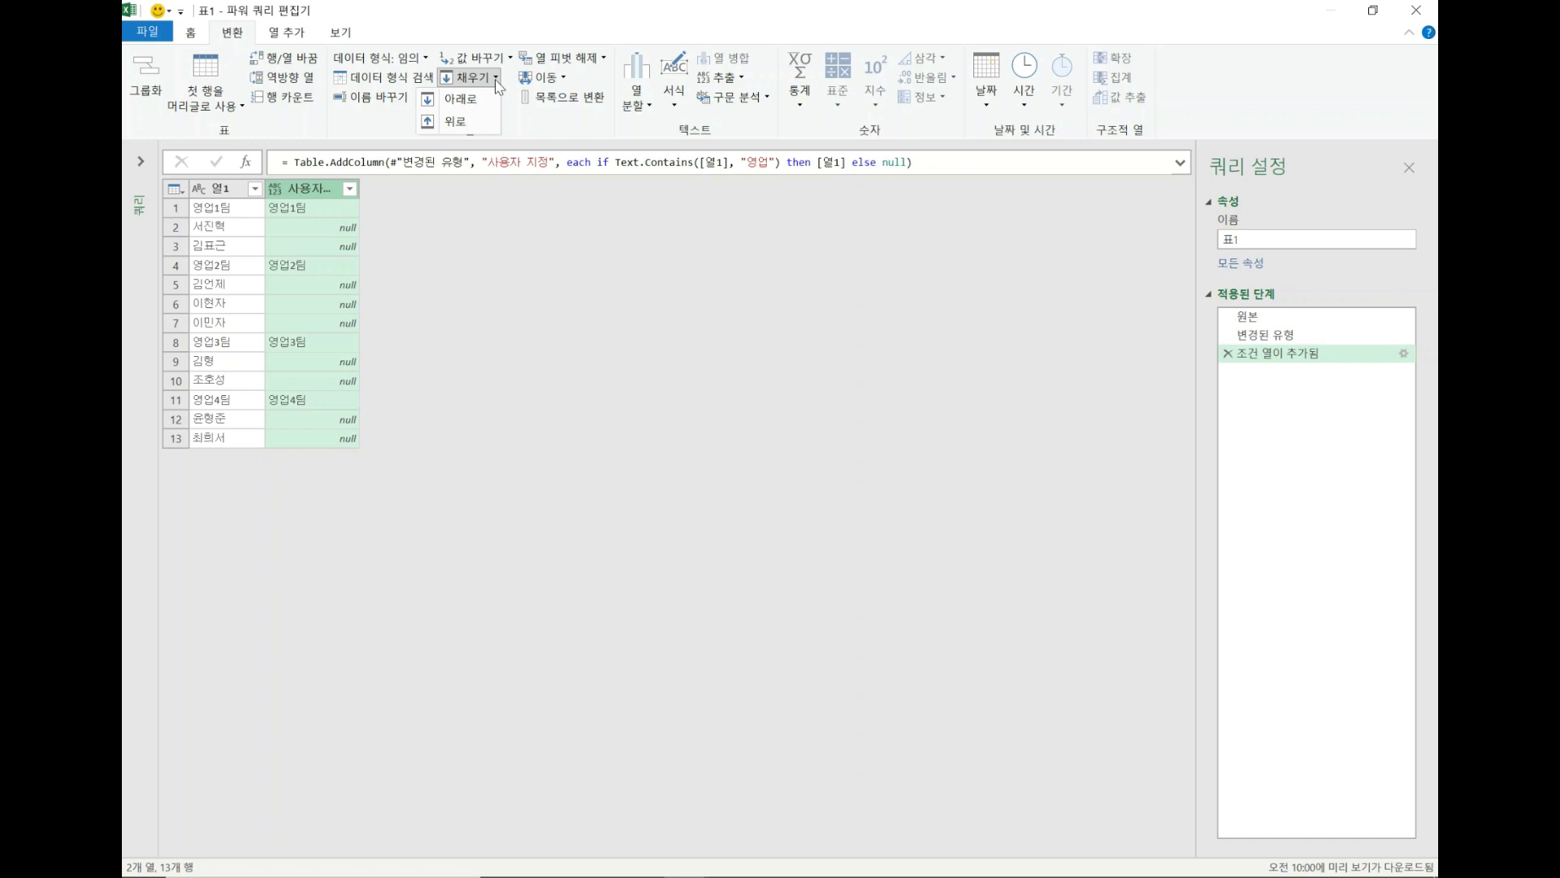
click(309, 246)
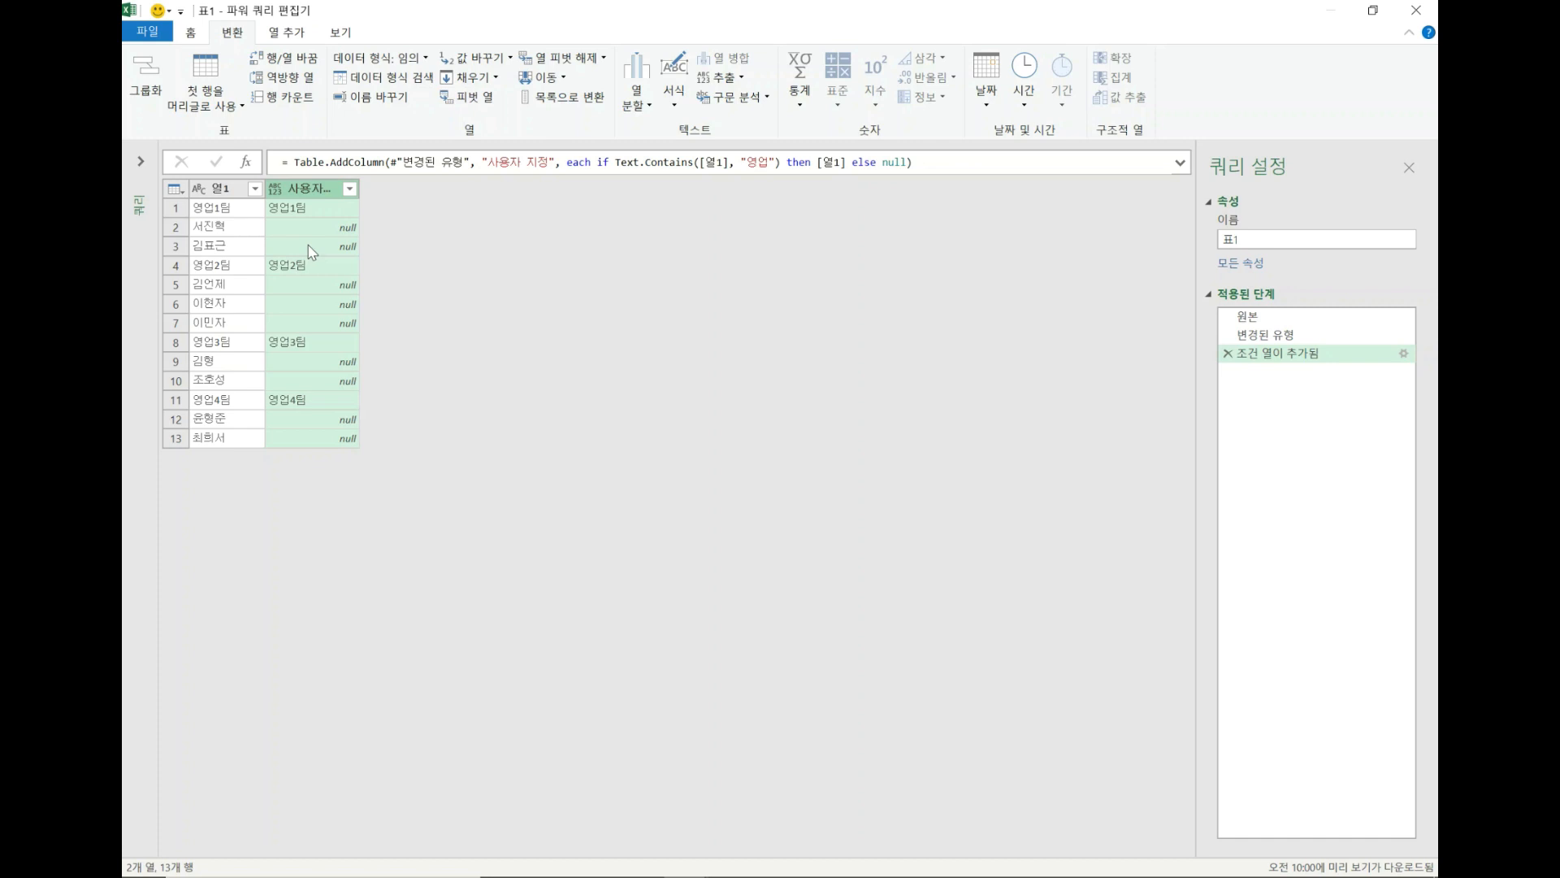
click(309, 246)
click(302, 324)
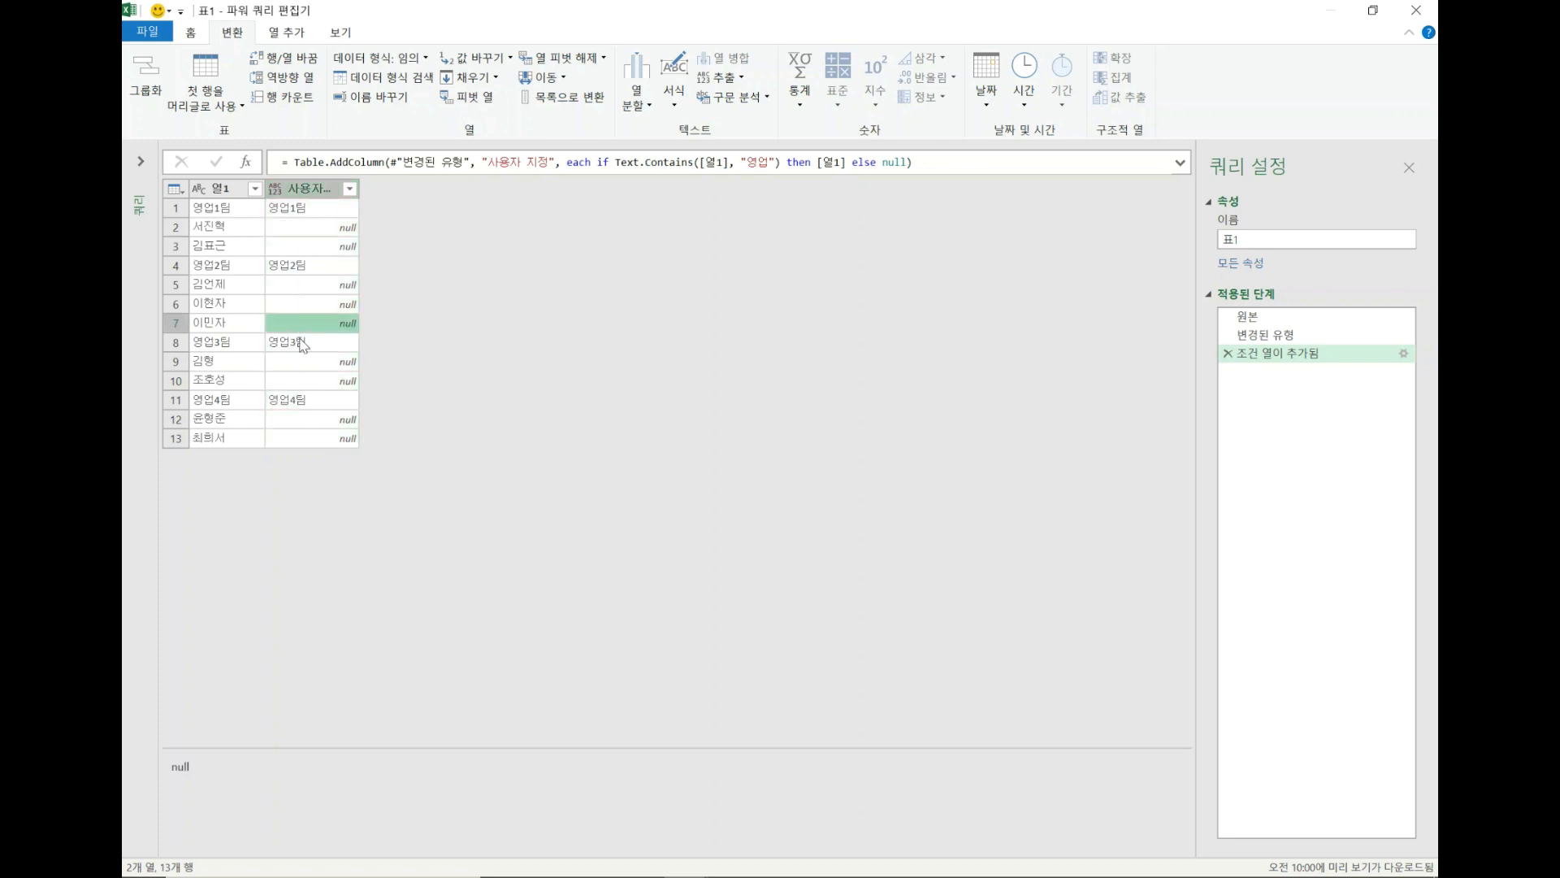
click(307, 379)
click(307, 438)
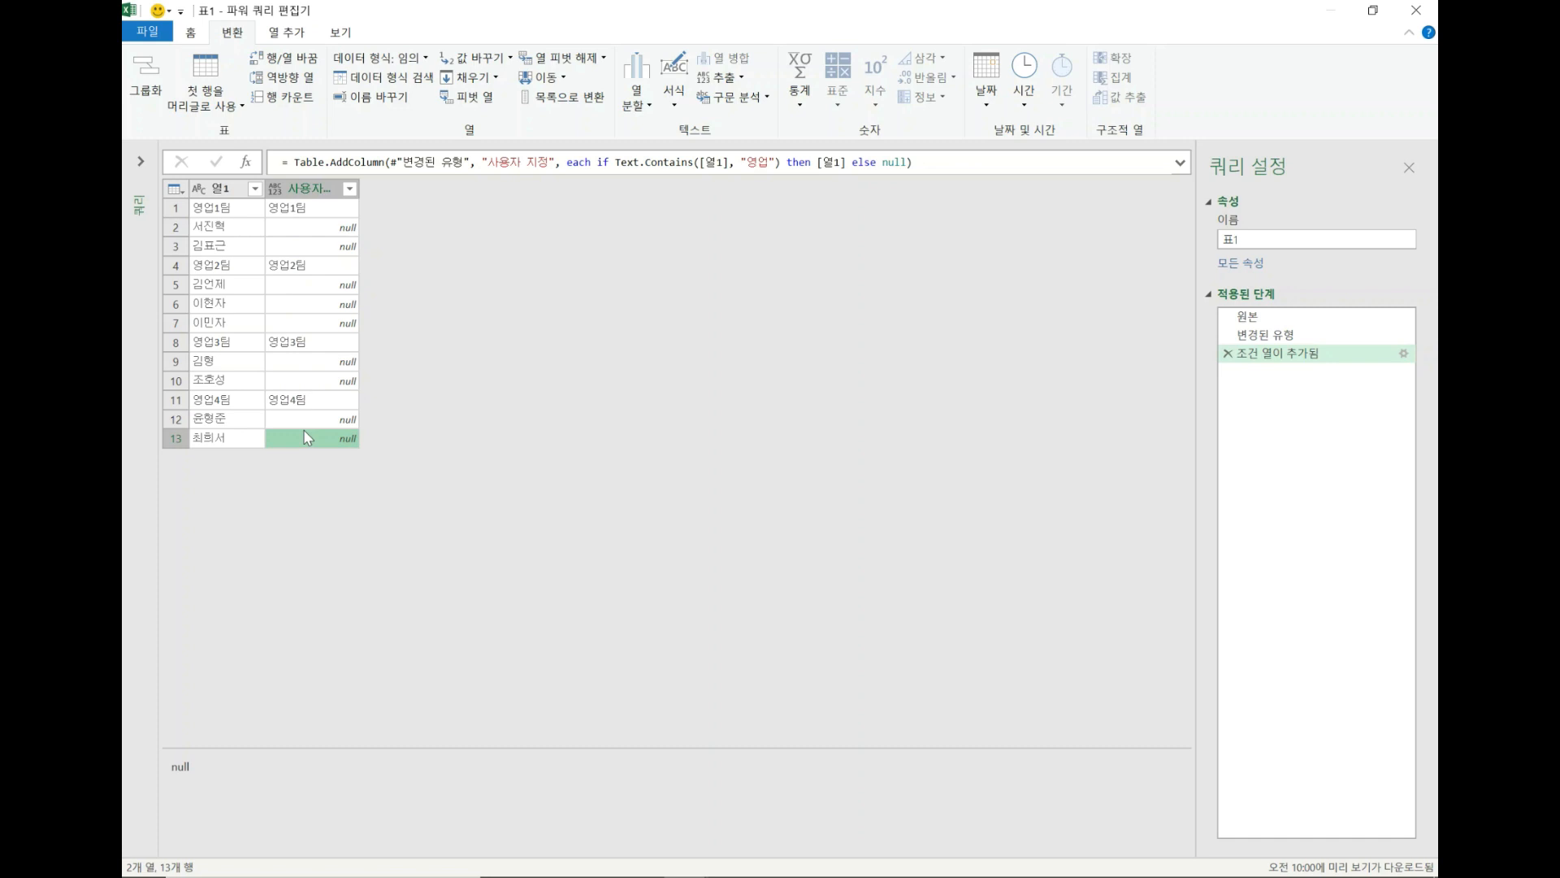
click(323, 190)
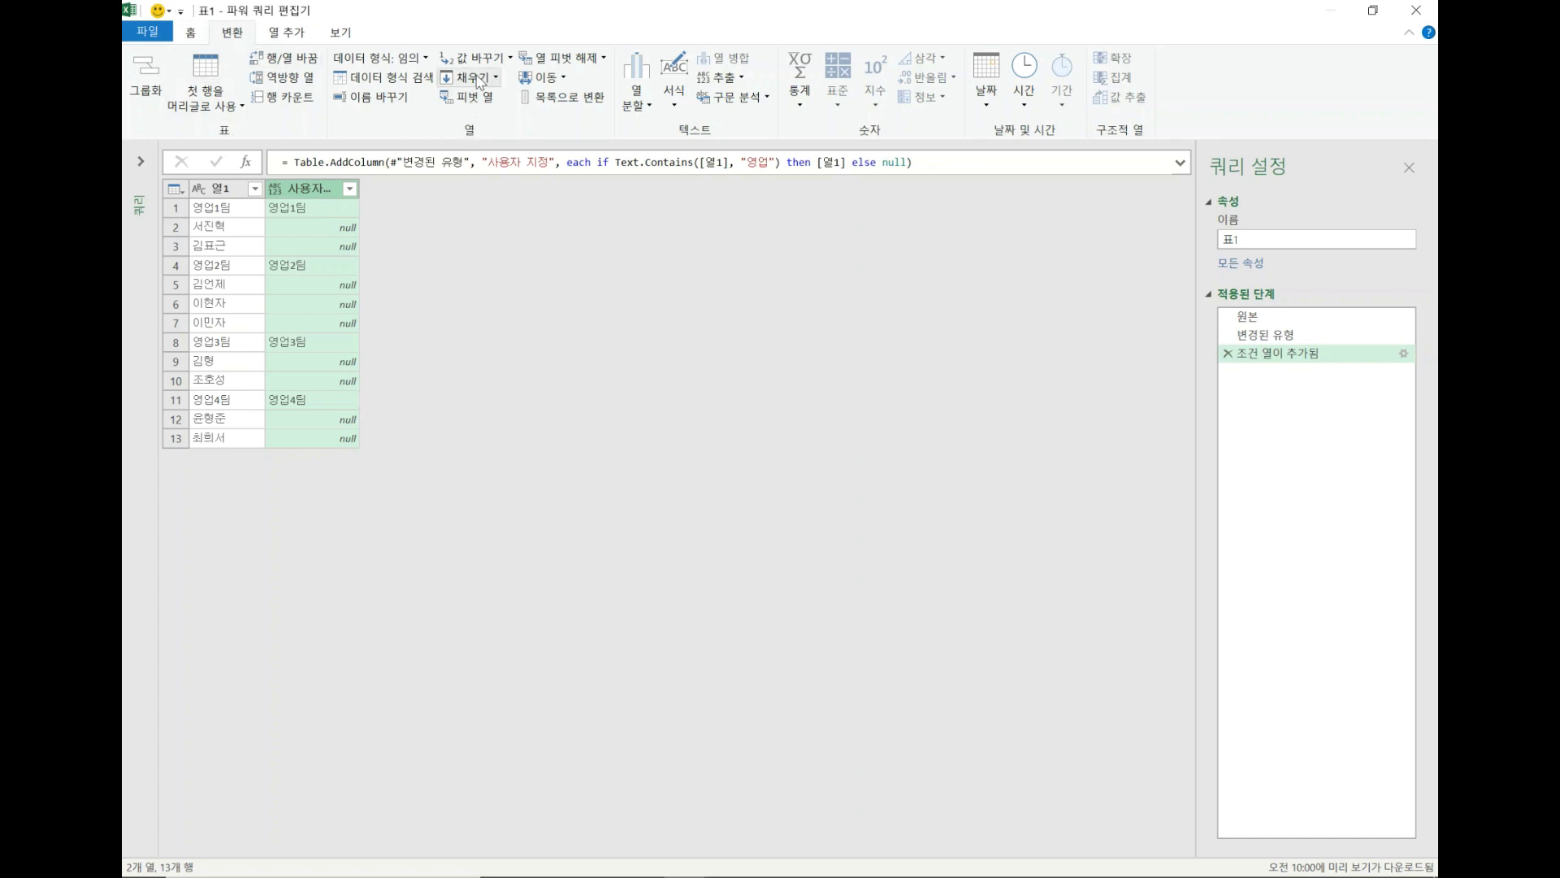
click(478, 80)
click(461, 101)
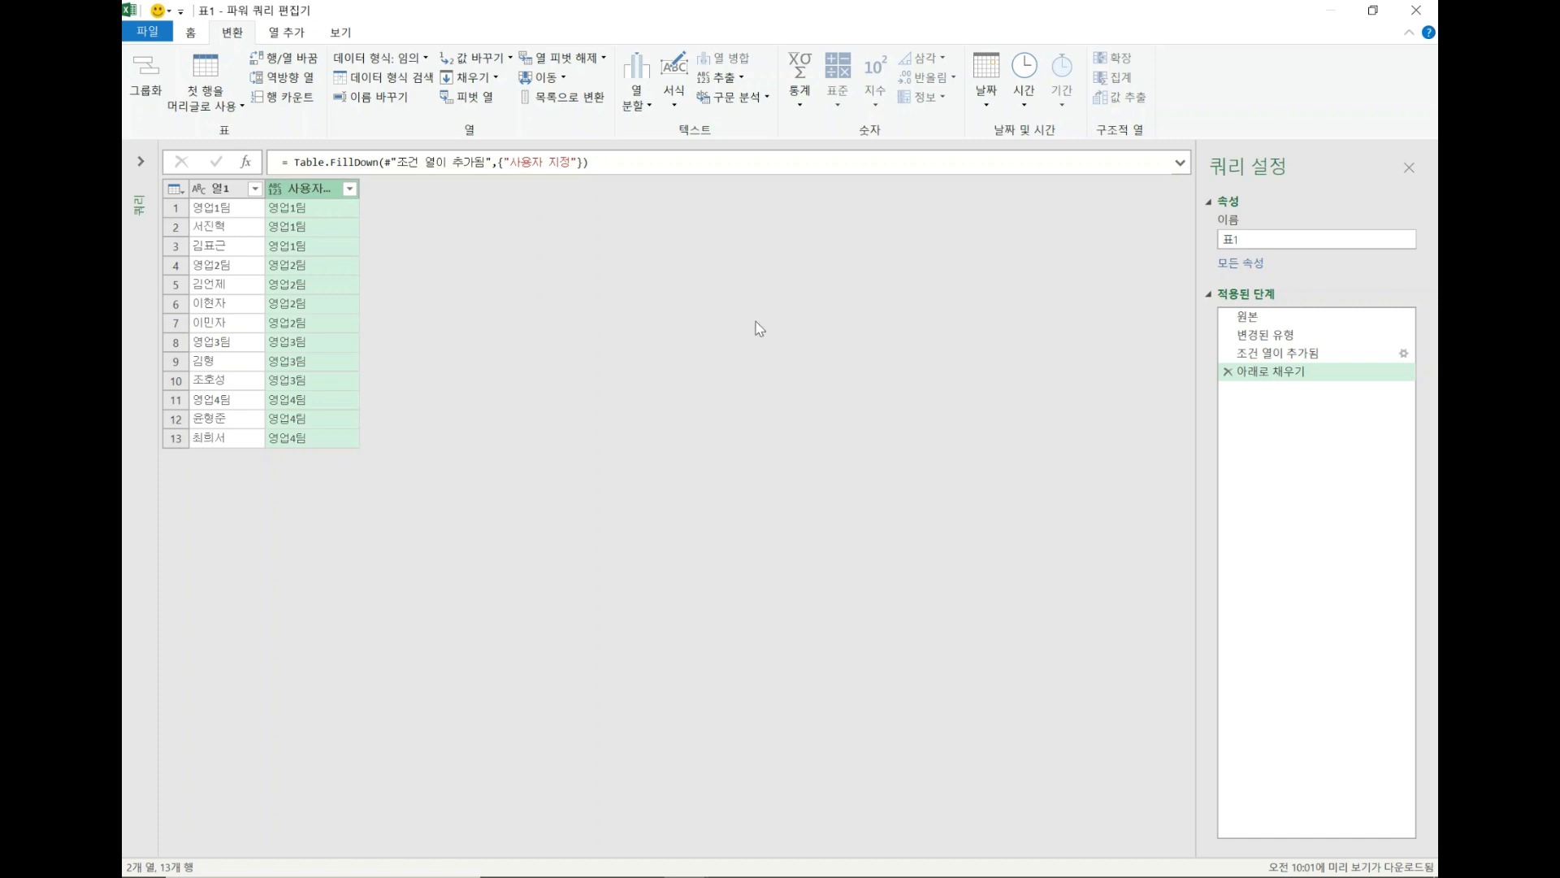
- Edit the settings of the applied step 조건 열이 추가됨 to name the new column 부서명
click(1362, 357)
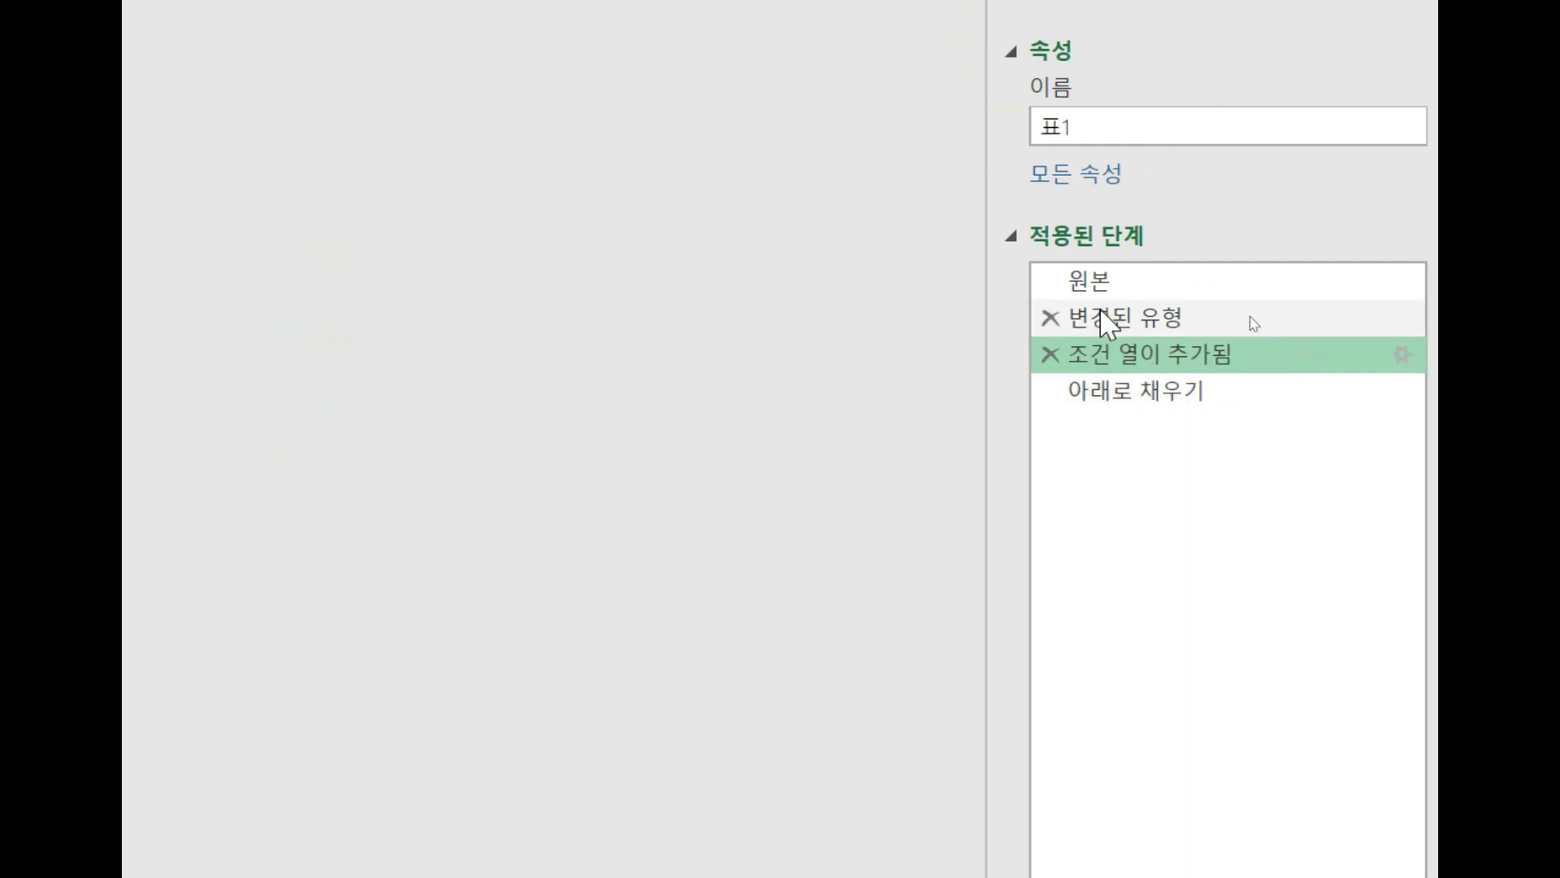
click(1196, 390)
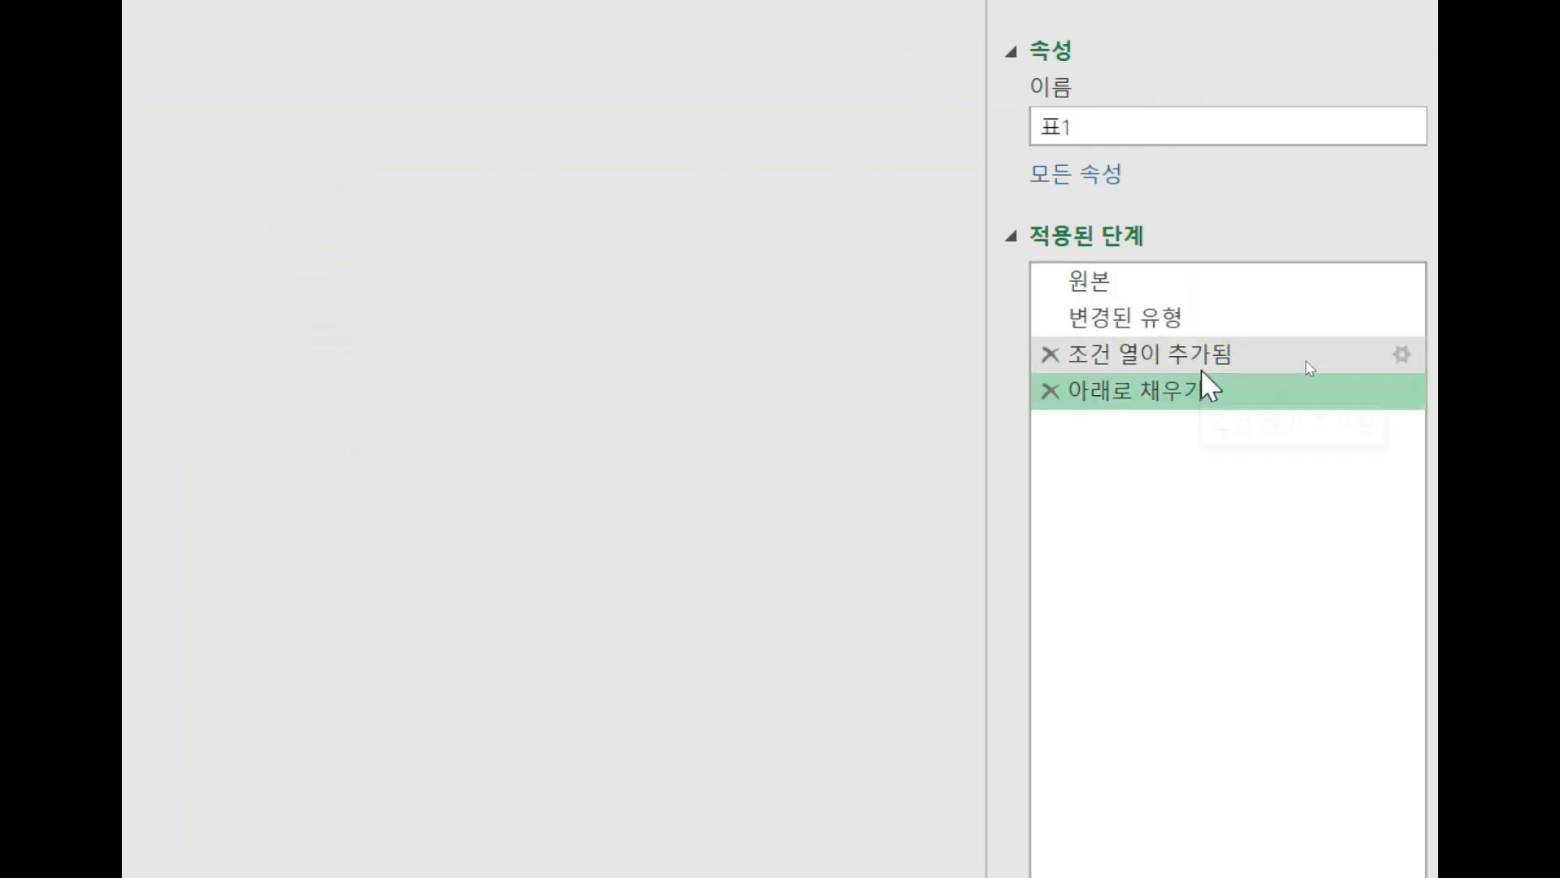
click(1223, 370)
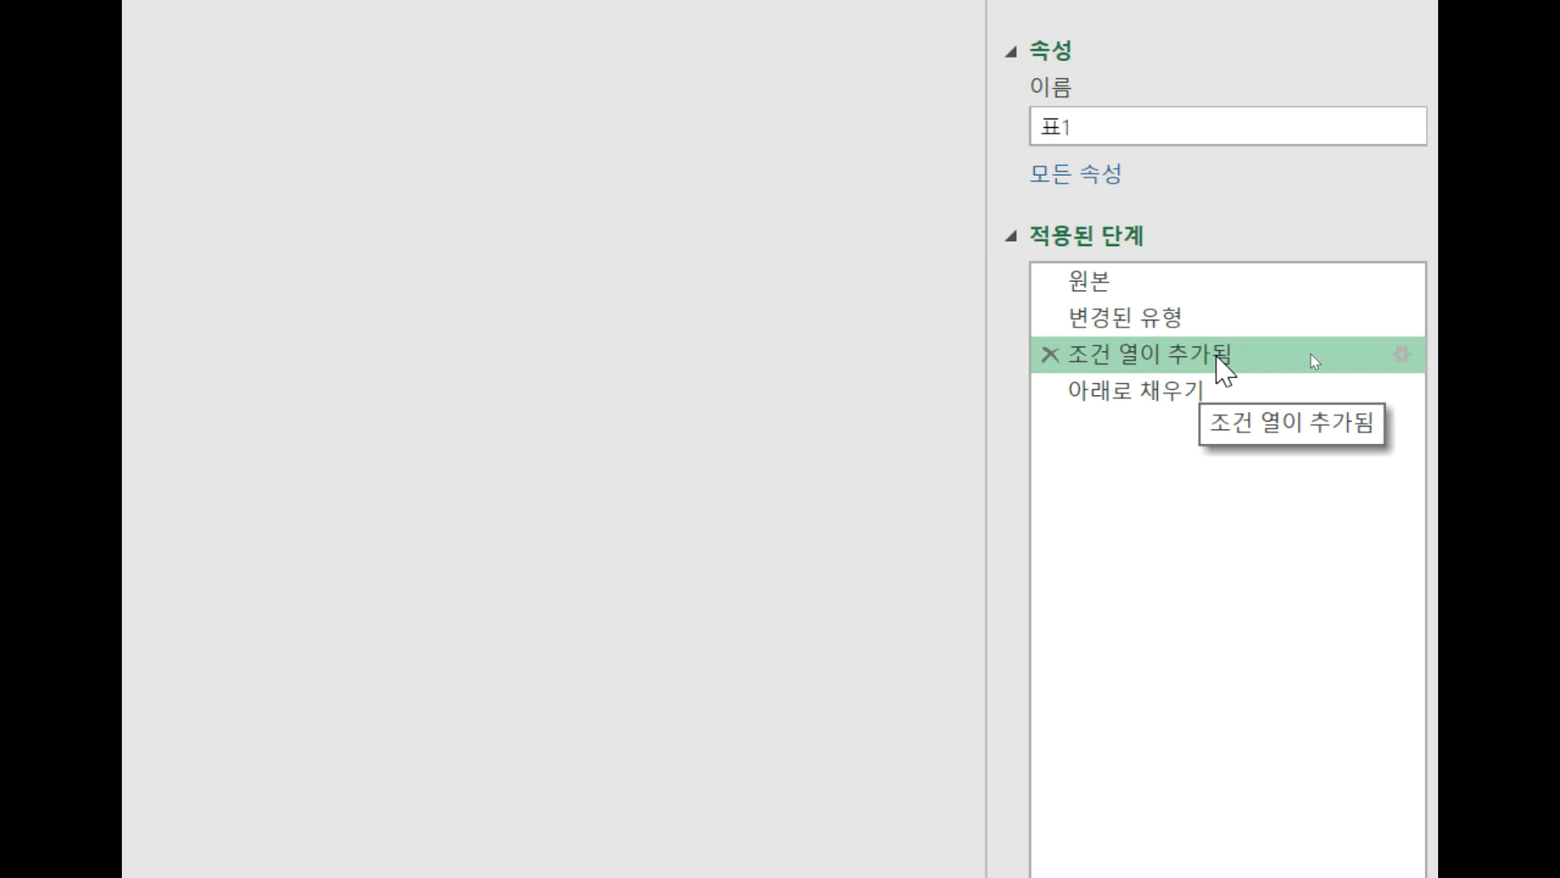
click(1404, 356)
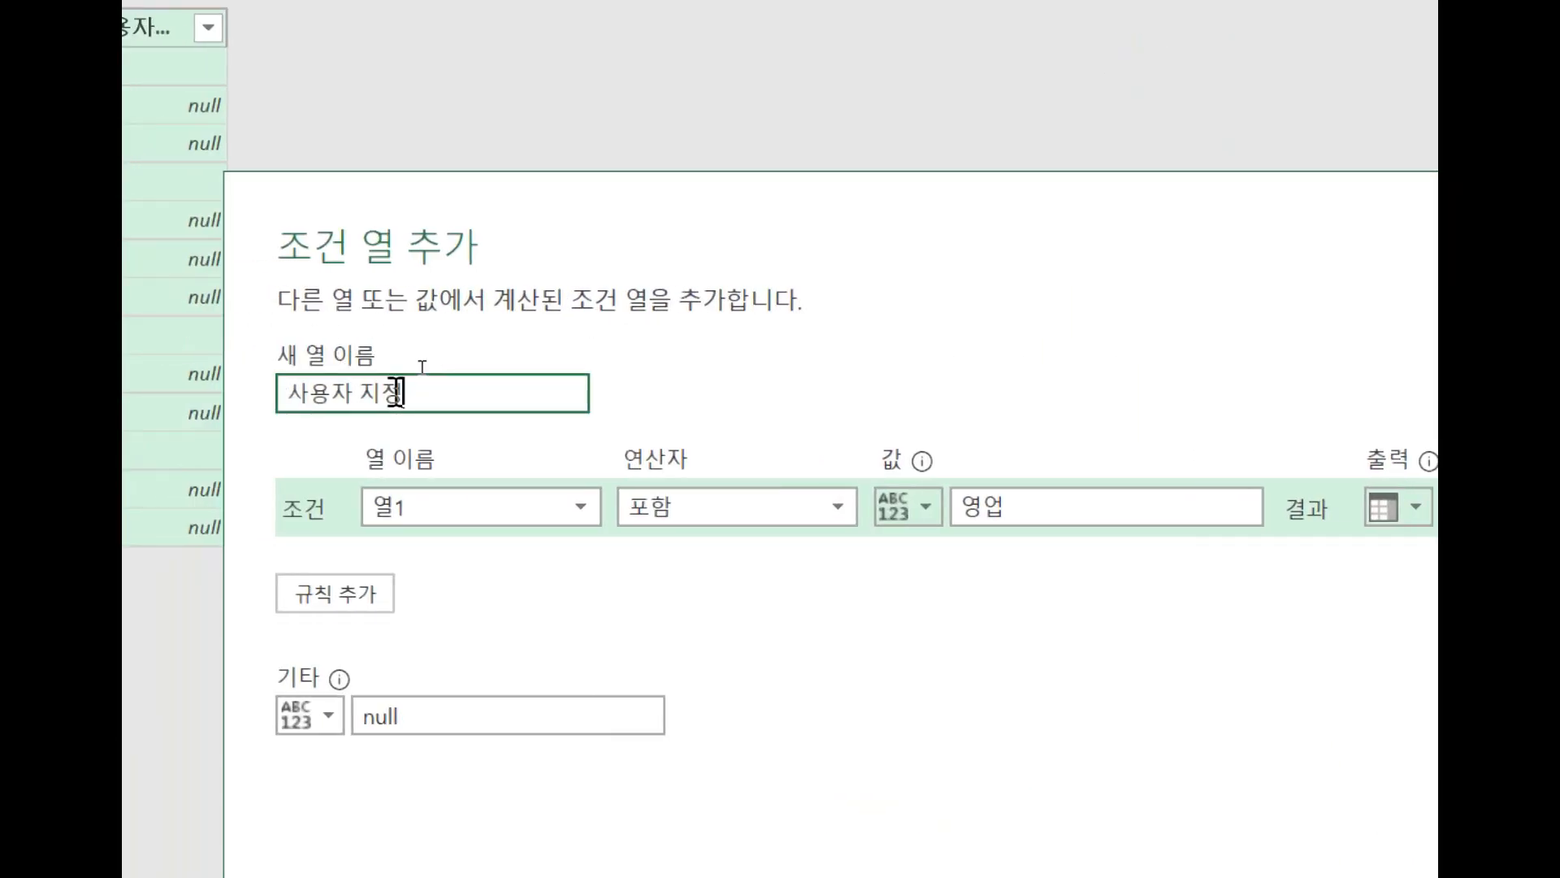
drag(404, 394, 259, 391)
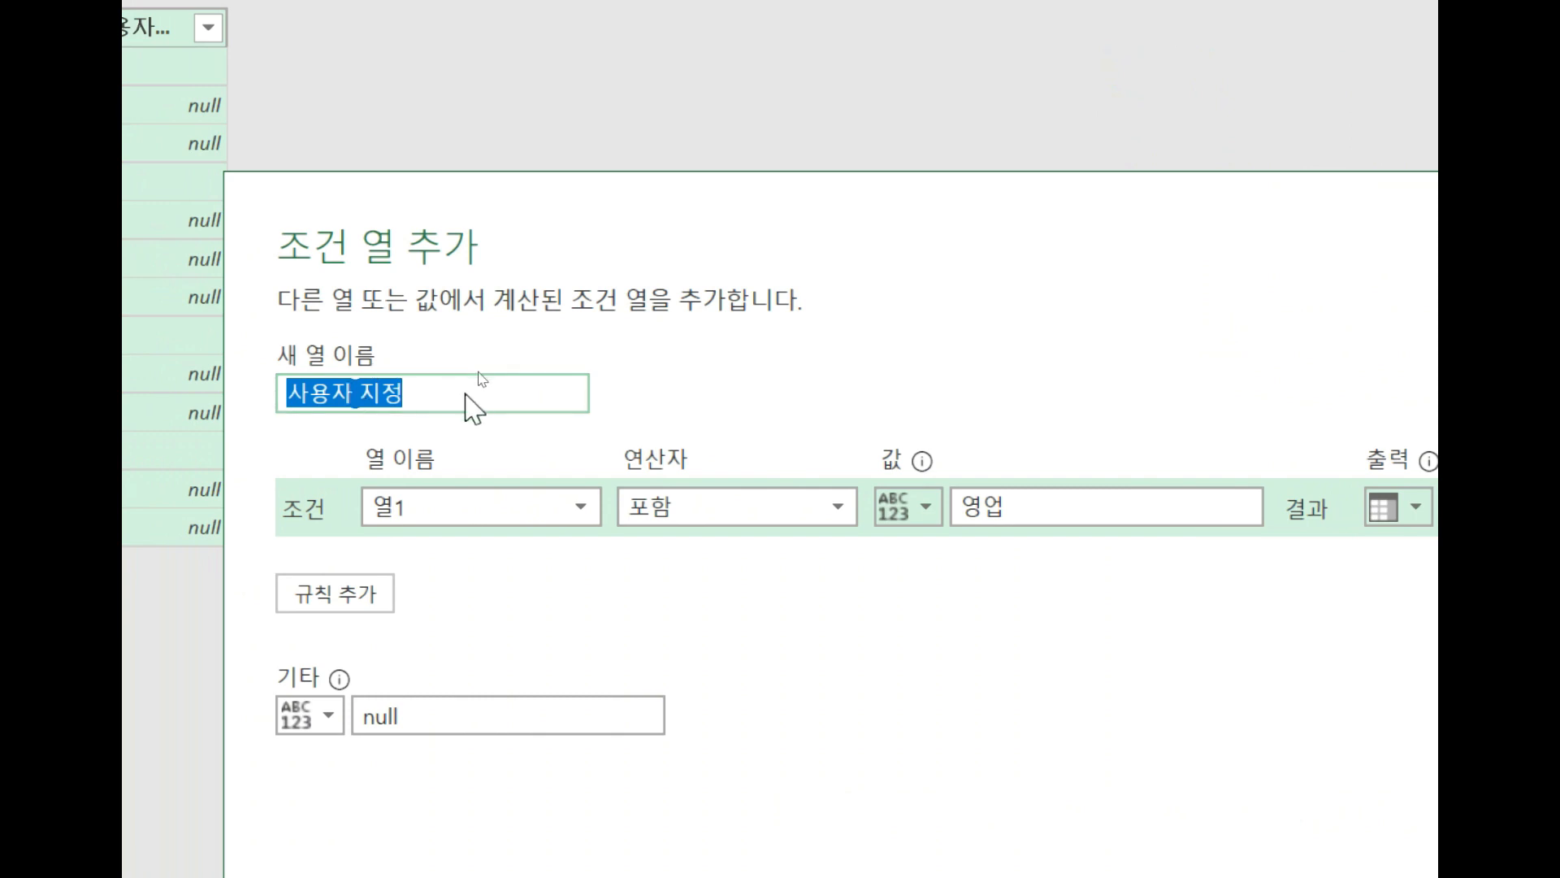
text(qn)
key(BackSpace)
key(BackSpace)
text(부서명)
key(Return)
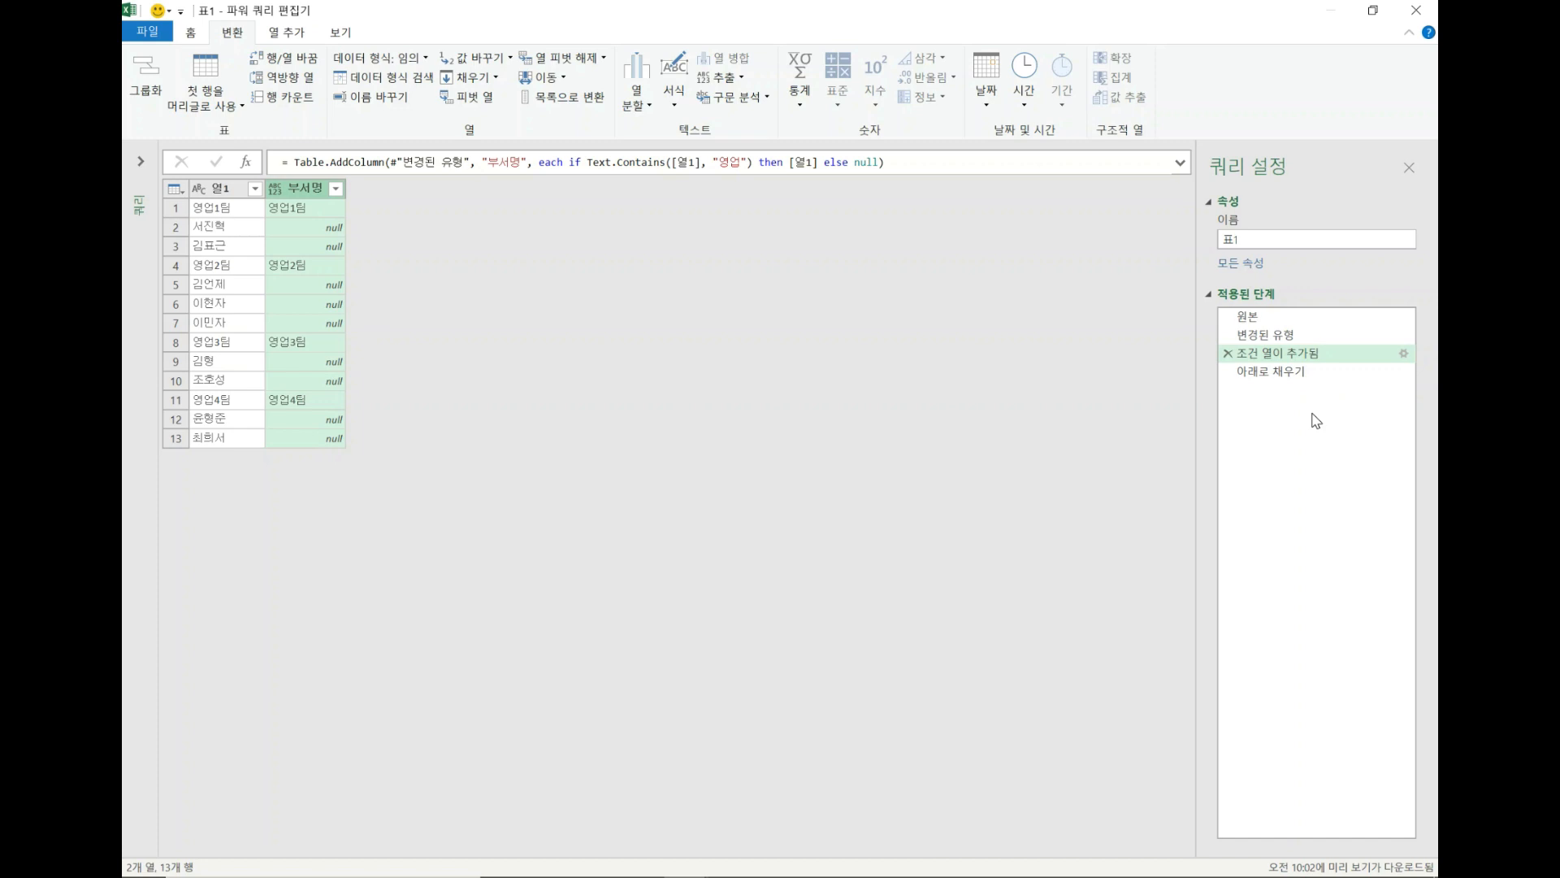
- Rename the applied step 조건 열이 추가됨 as 부서명추출
right_click(1281, 359)
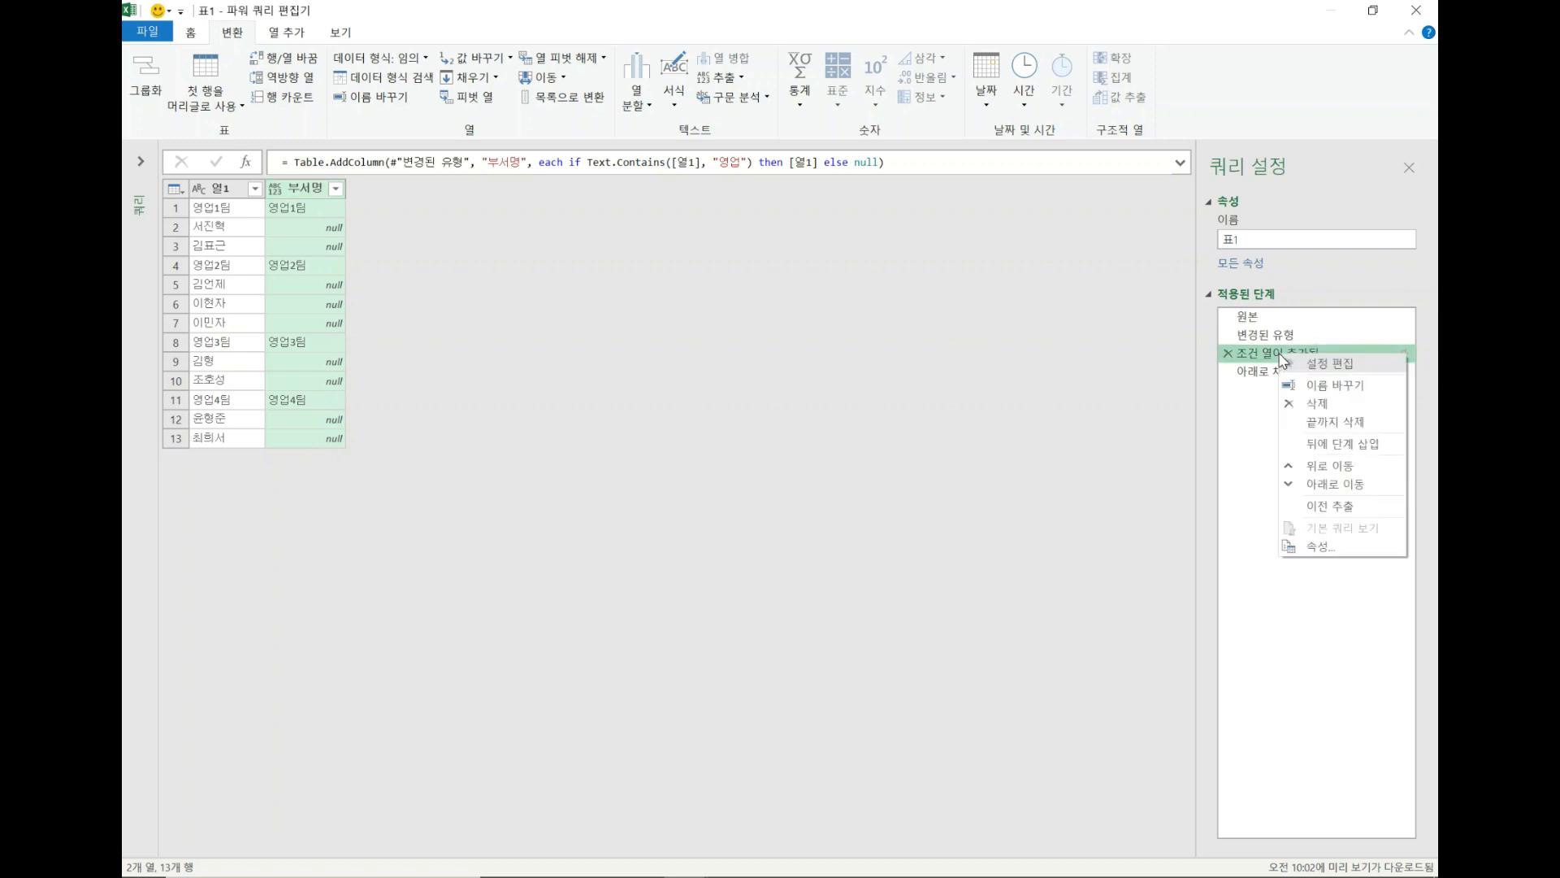
click(1323, 387)
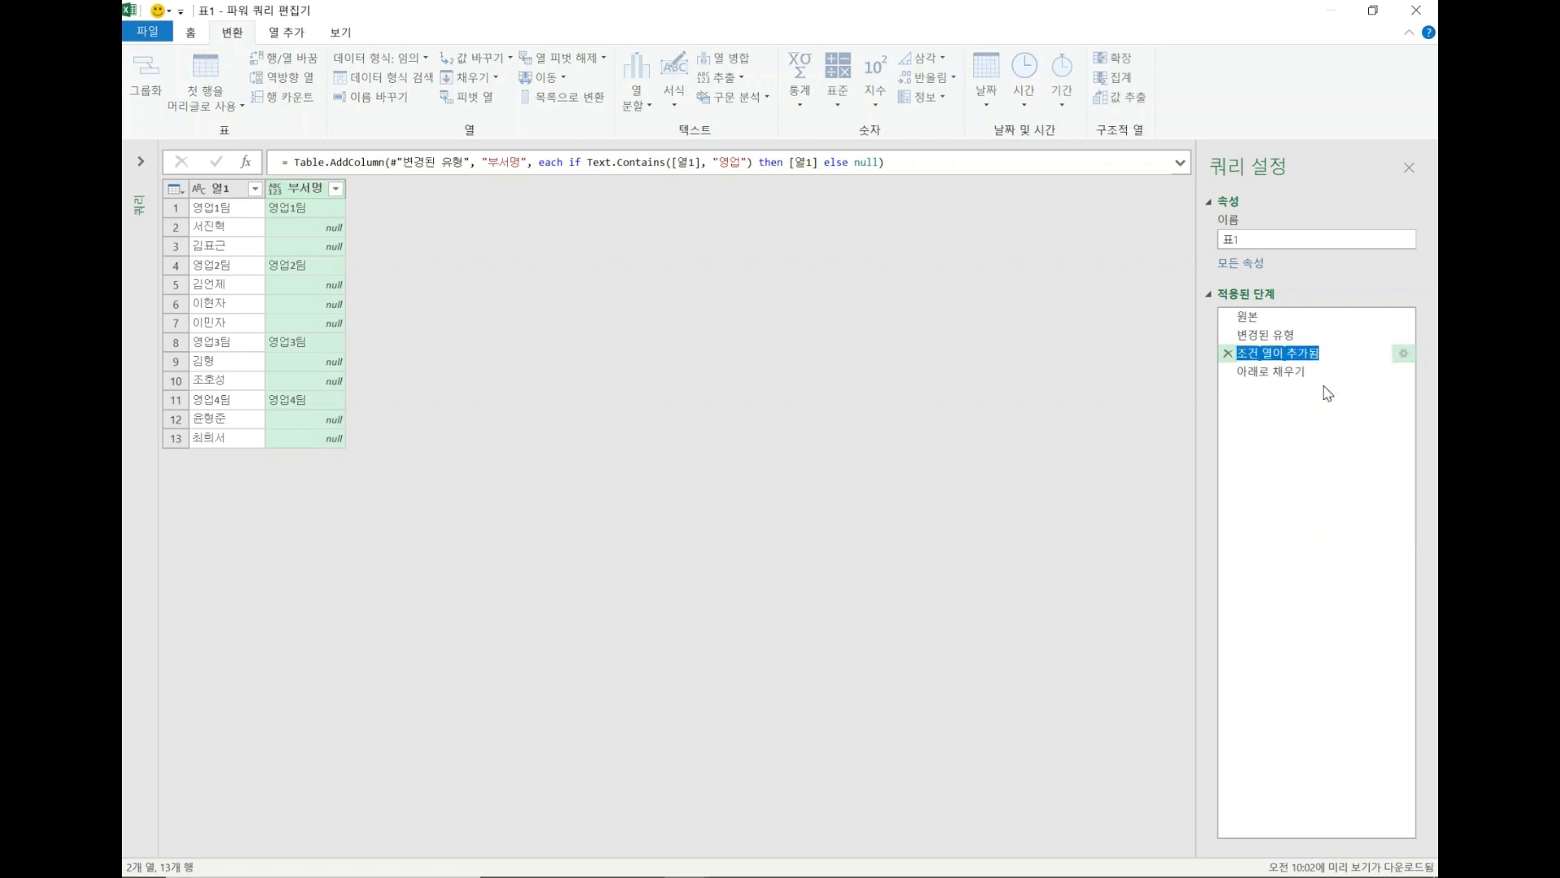
text(부서)
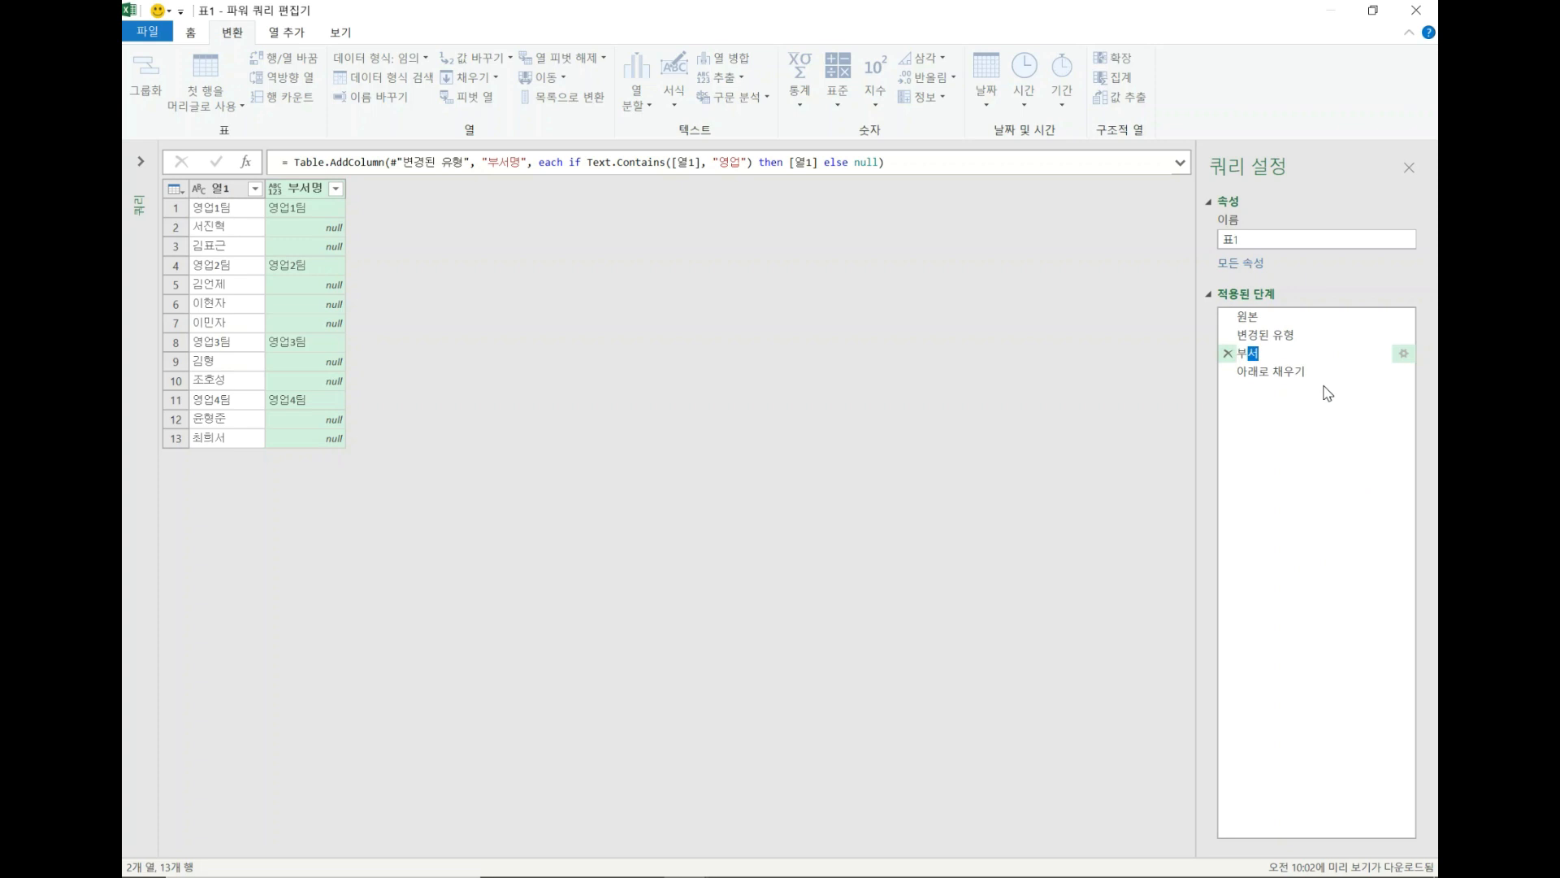
text(명추출)
key(Return)
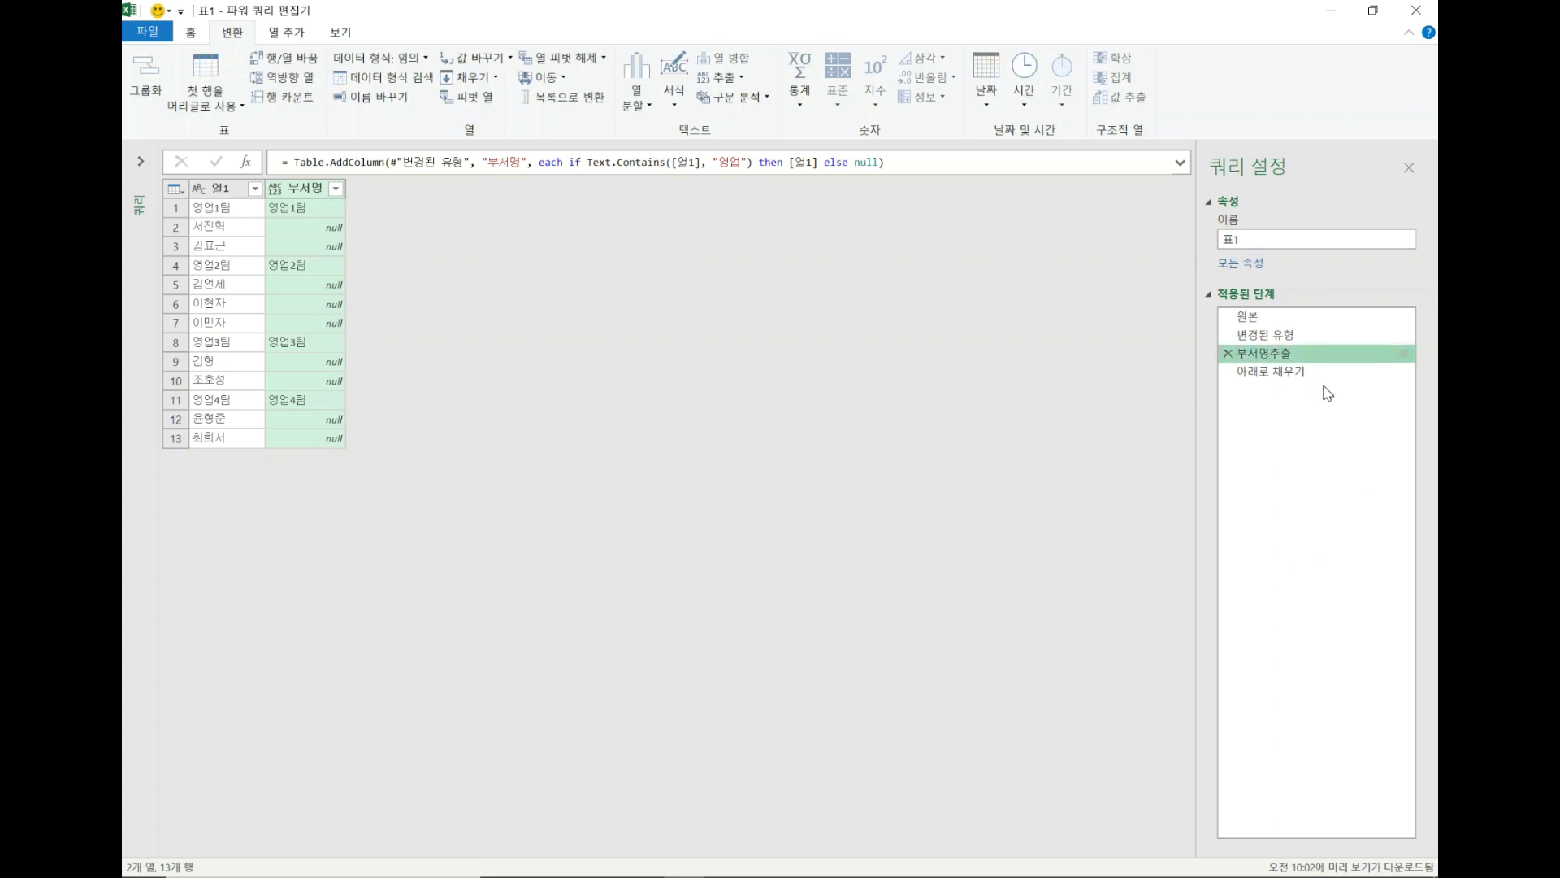
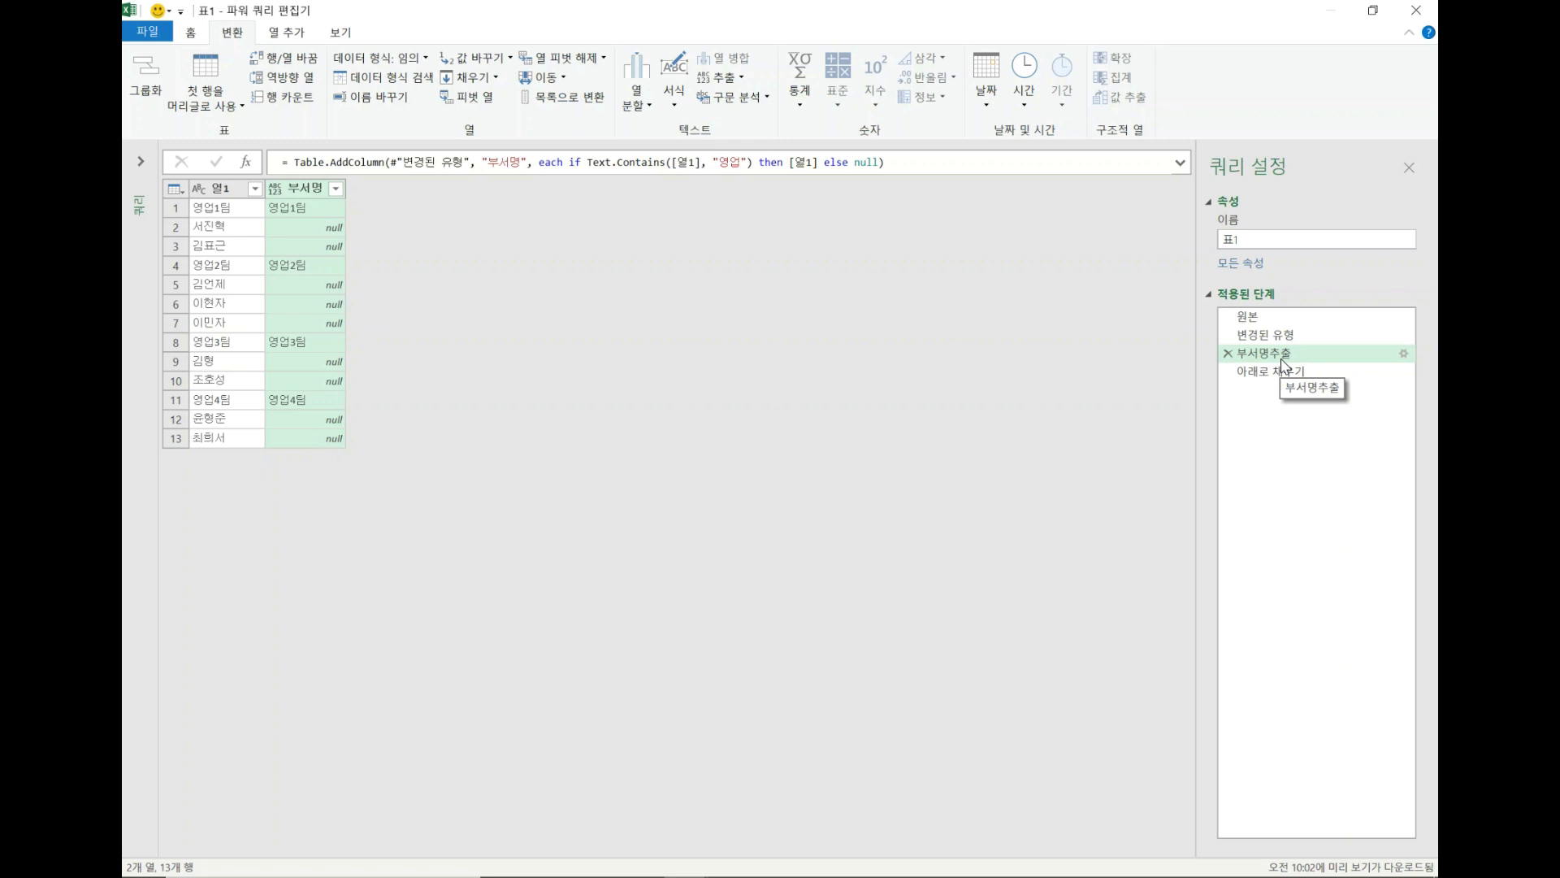
- Compare the results and formulas of the applied steps 부서명추출 and 아래로 채우기
click(1274, 372)
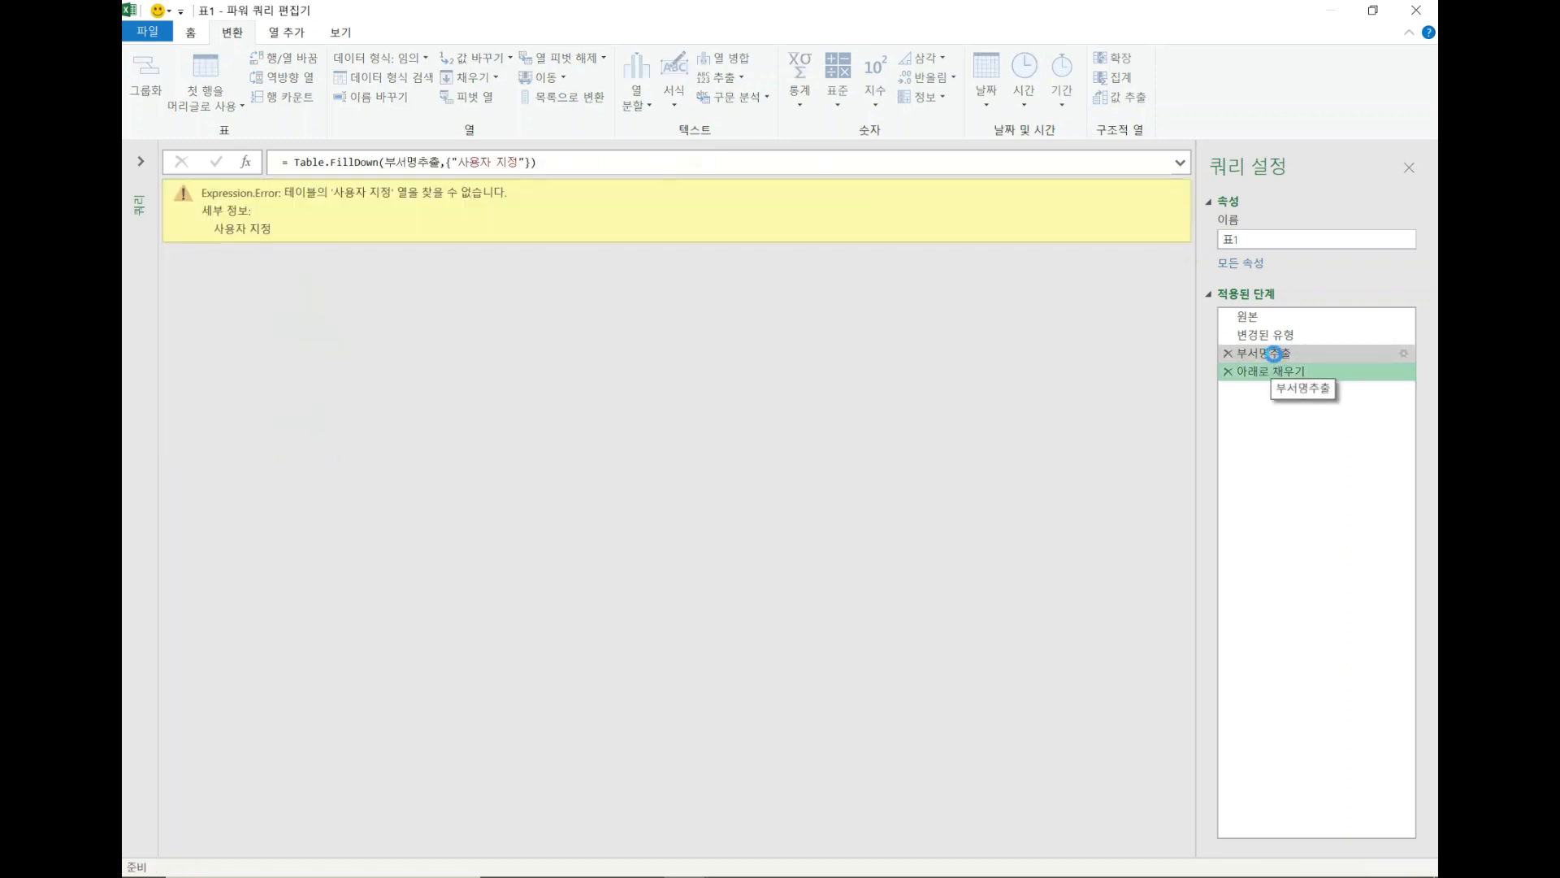
click(1274, 354)
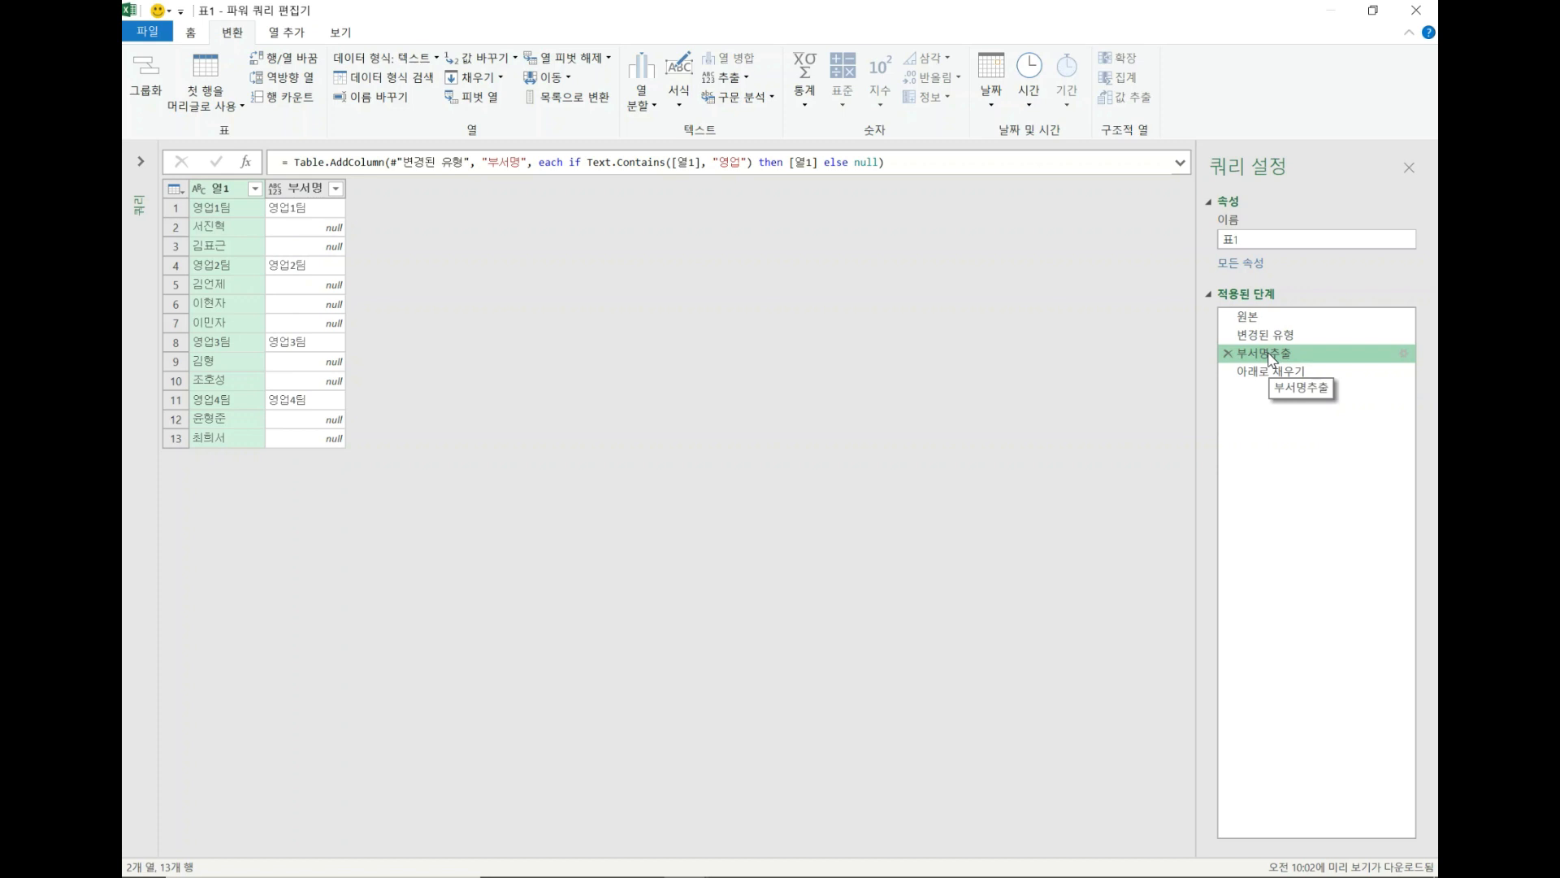
click(1271, 371)
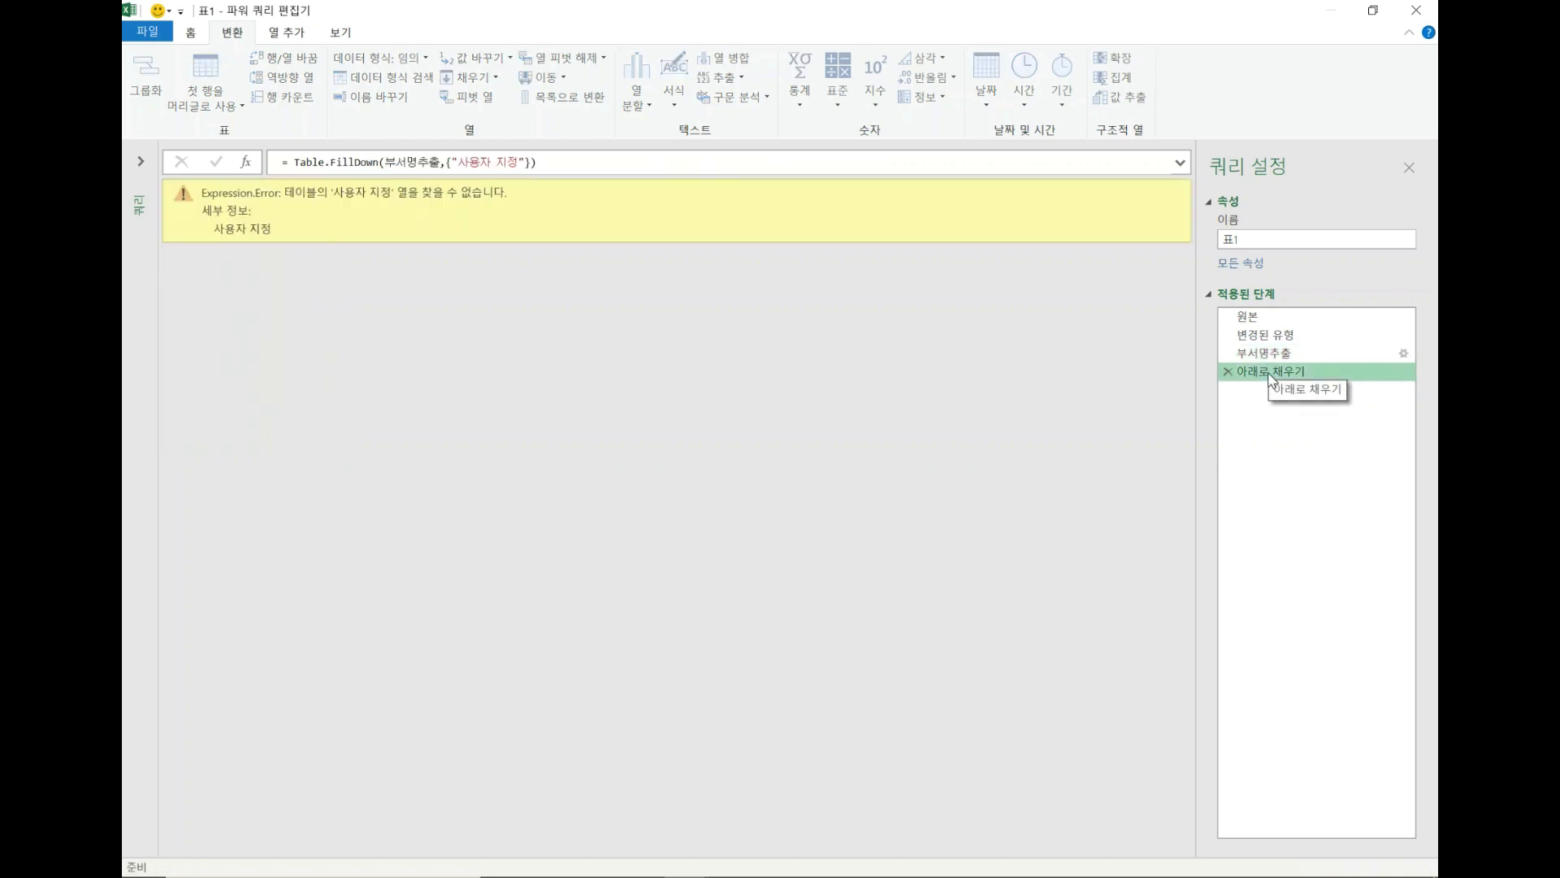
click(1270, 353)
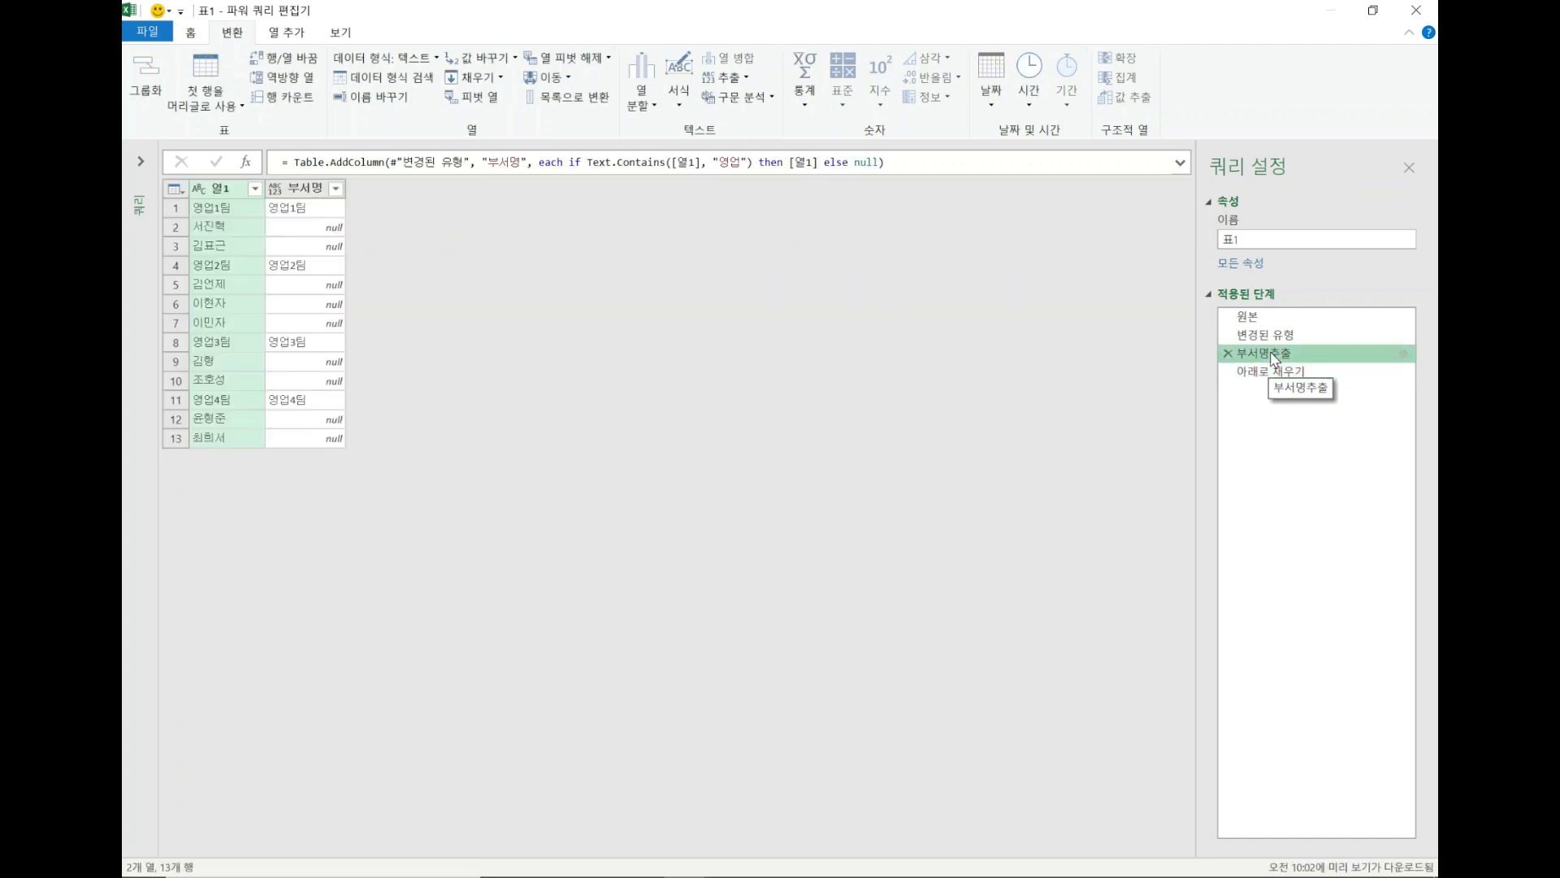
click(1274, 372)
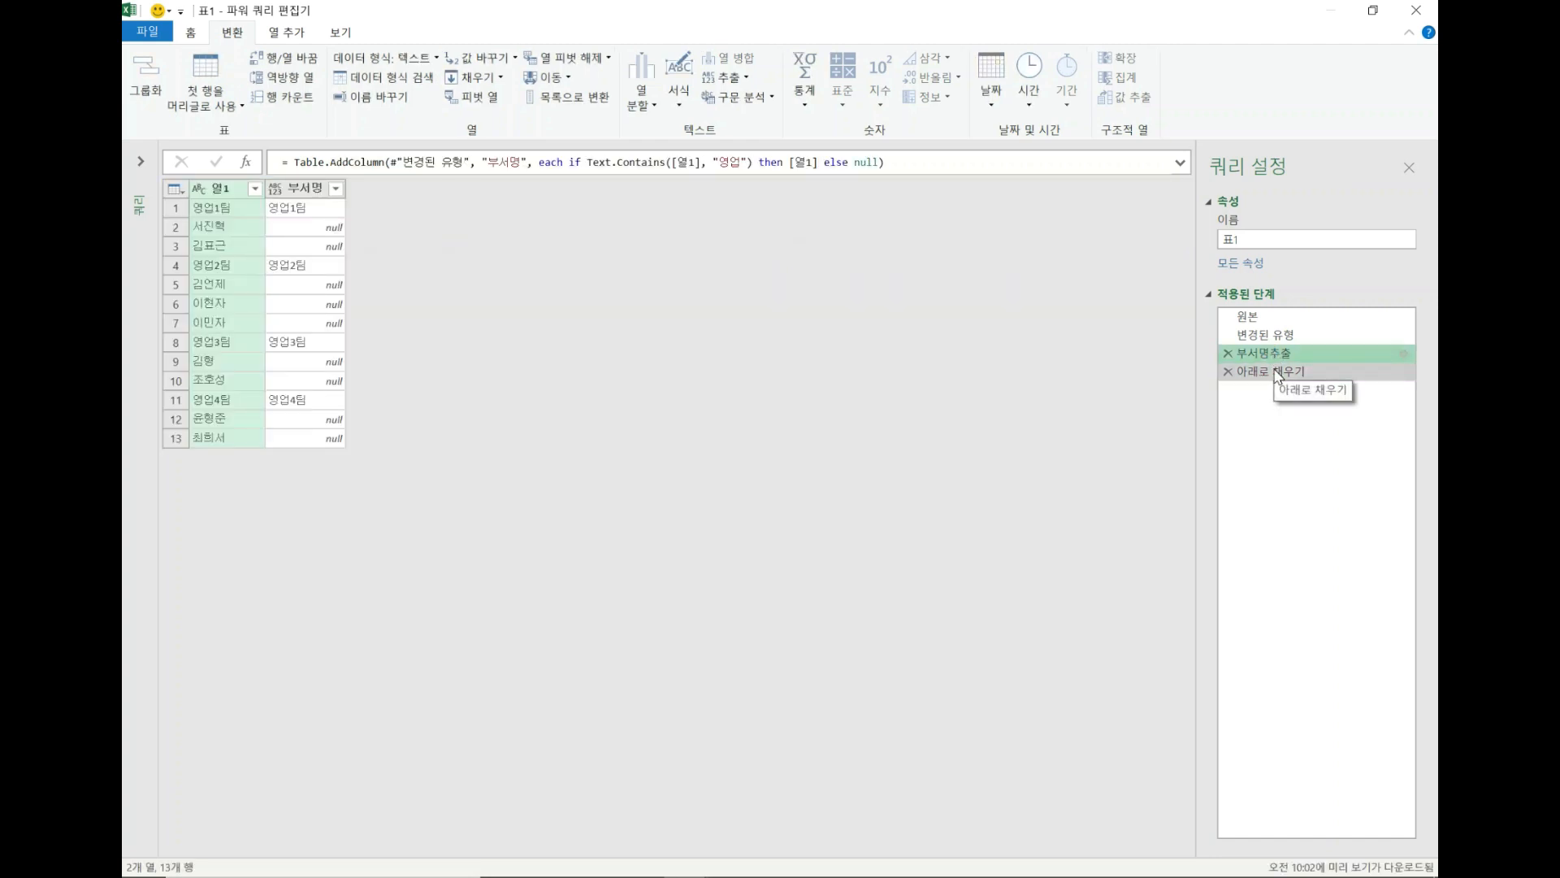
click(1275, 358)
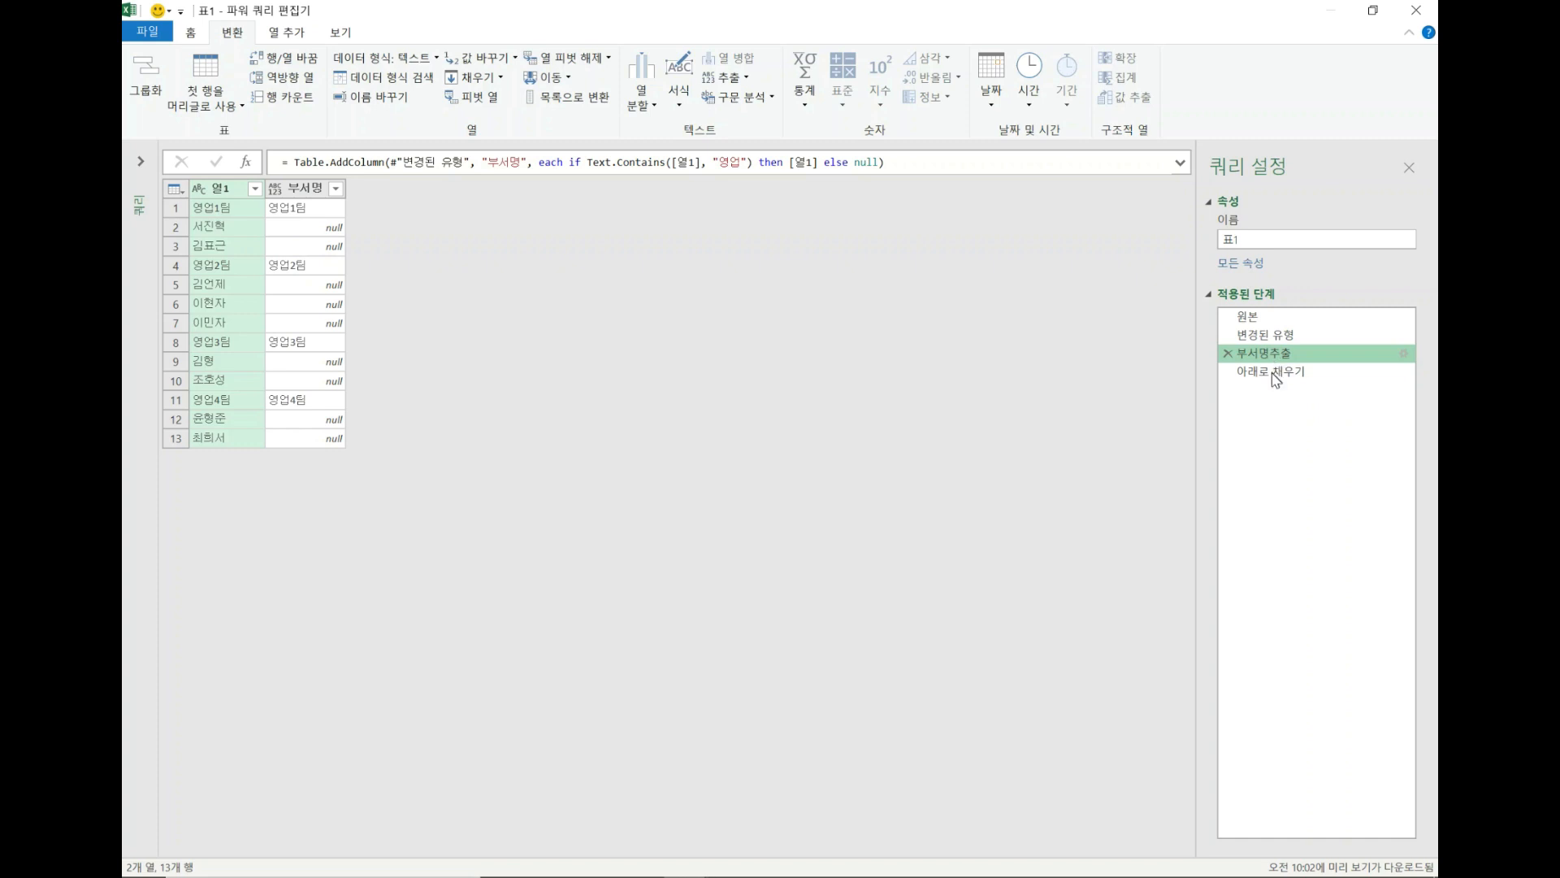
click(1274, 374)
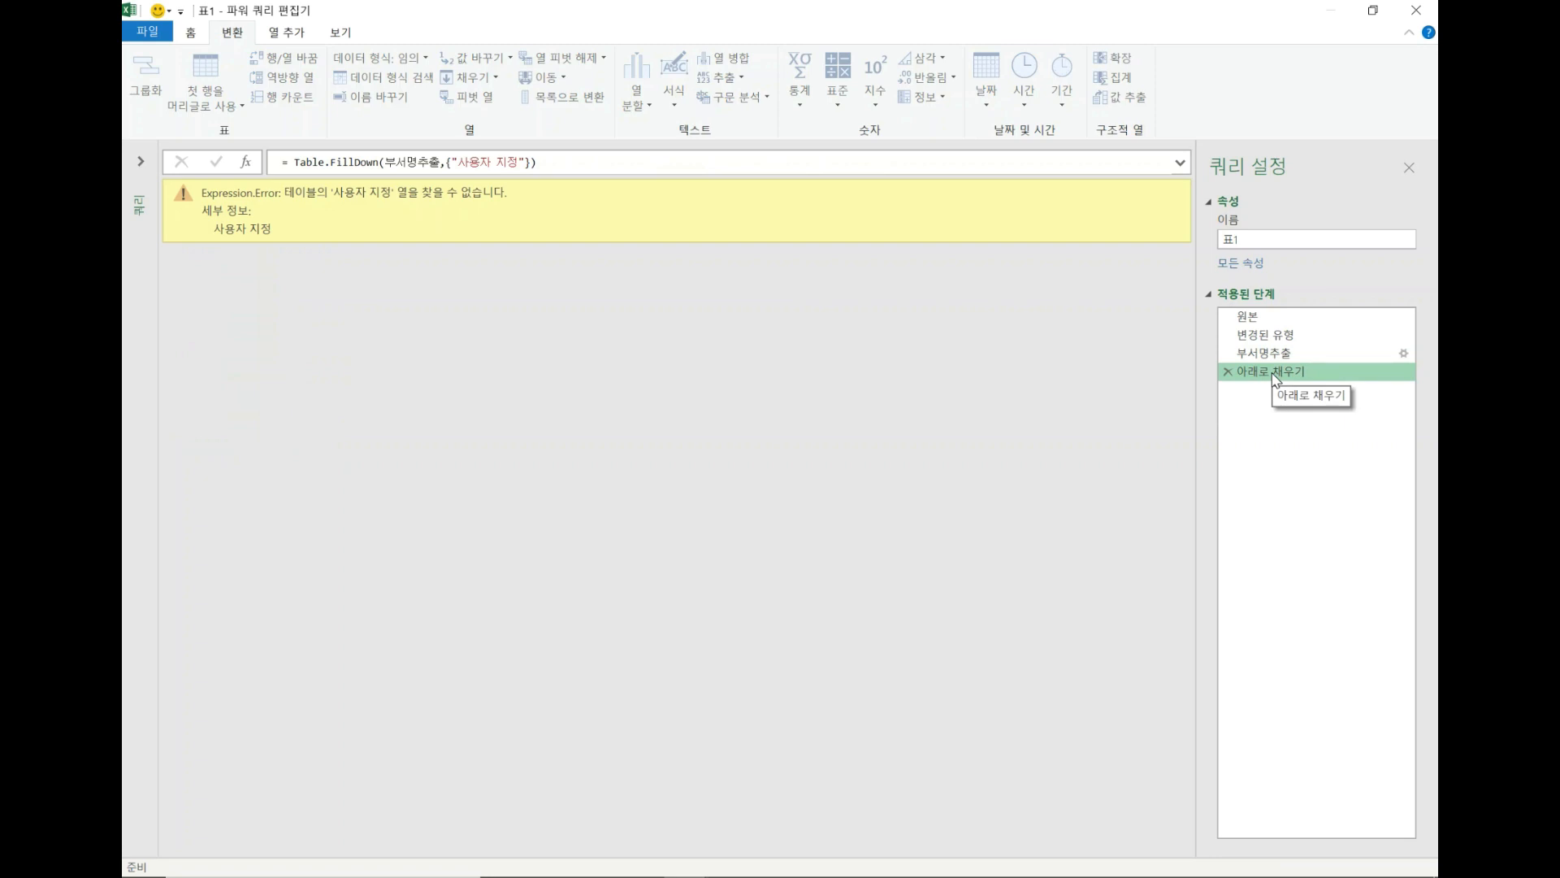
- Delete the applied step 아래로 채우기 and return to the result of the step 부서명추출
click(1228, 371)
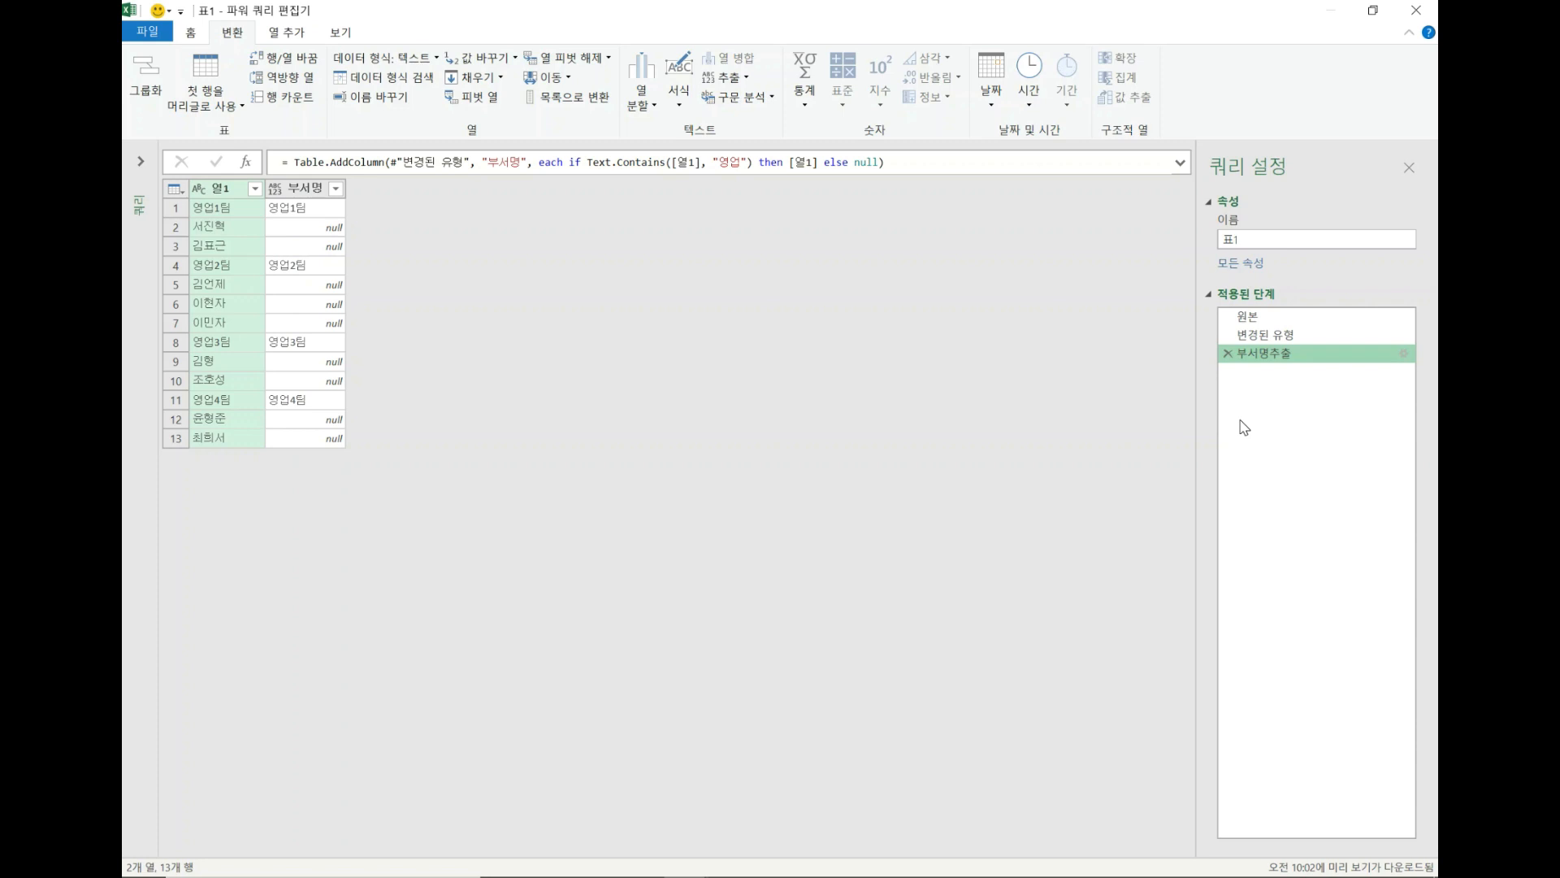
right_click(1268, 337)
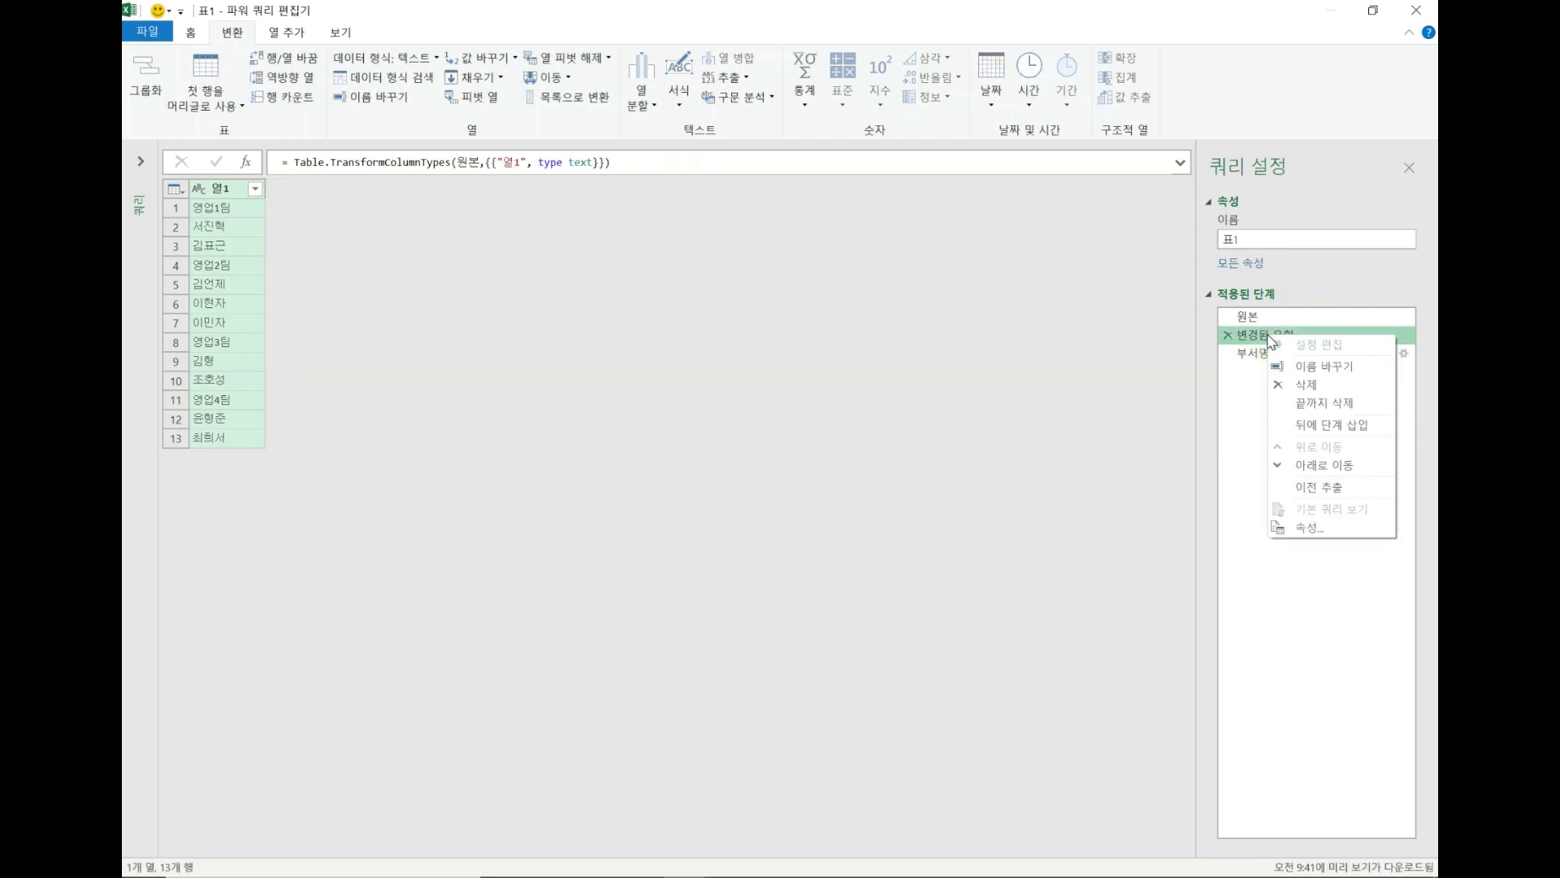
click(1266, 355)
click(1265, 355)
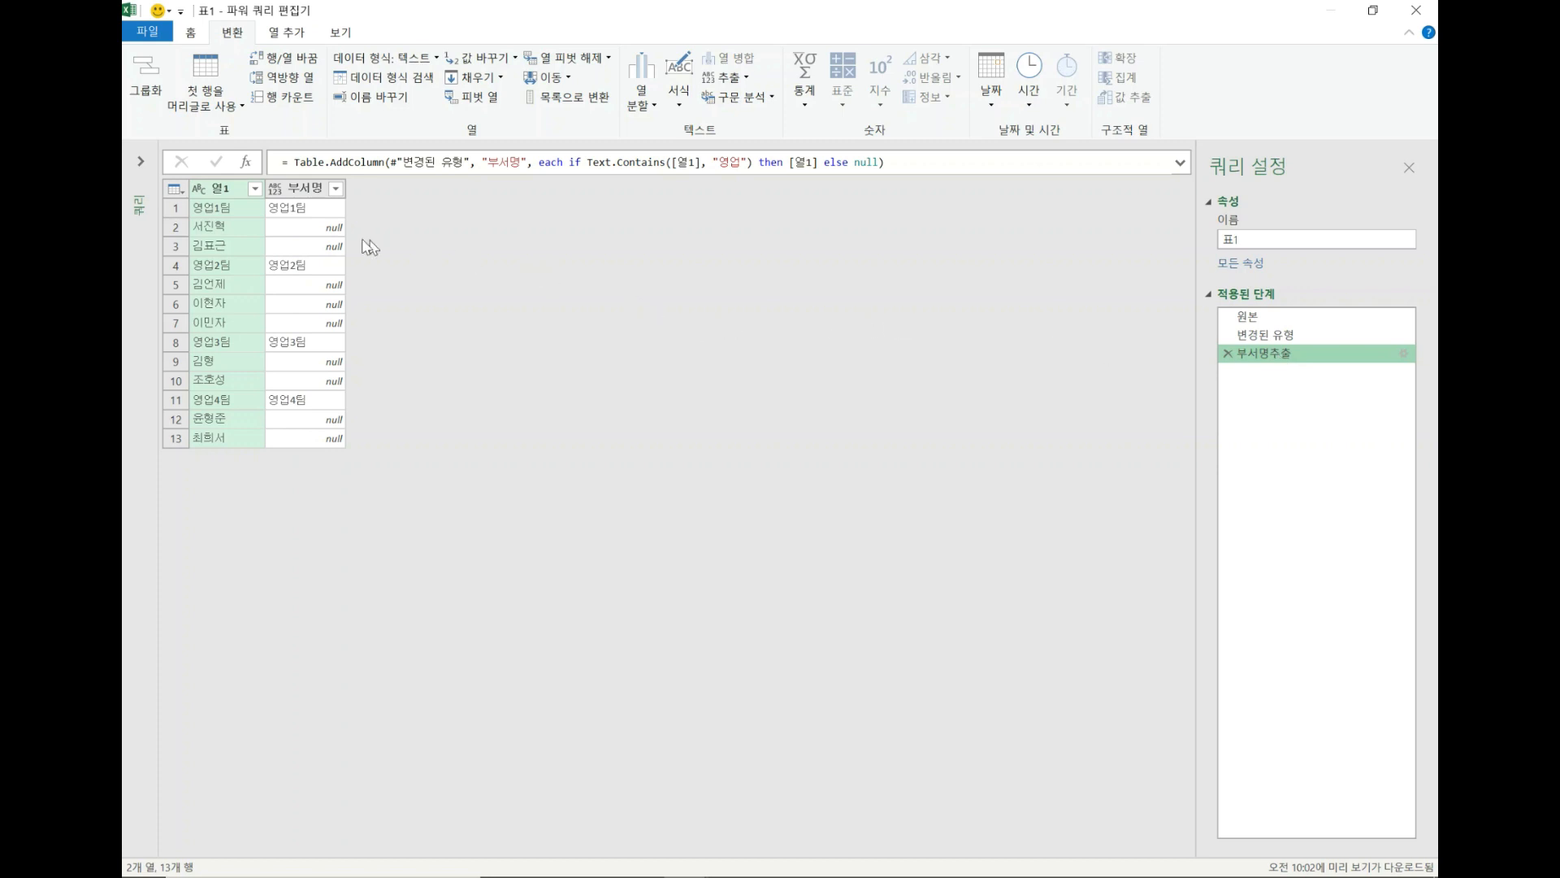
- Fill the null cells of the 부서명 column downward with the team name above them
click(303, 188)
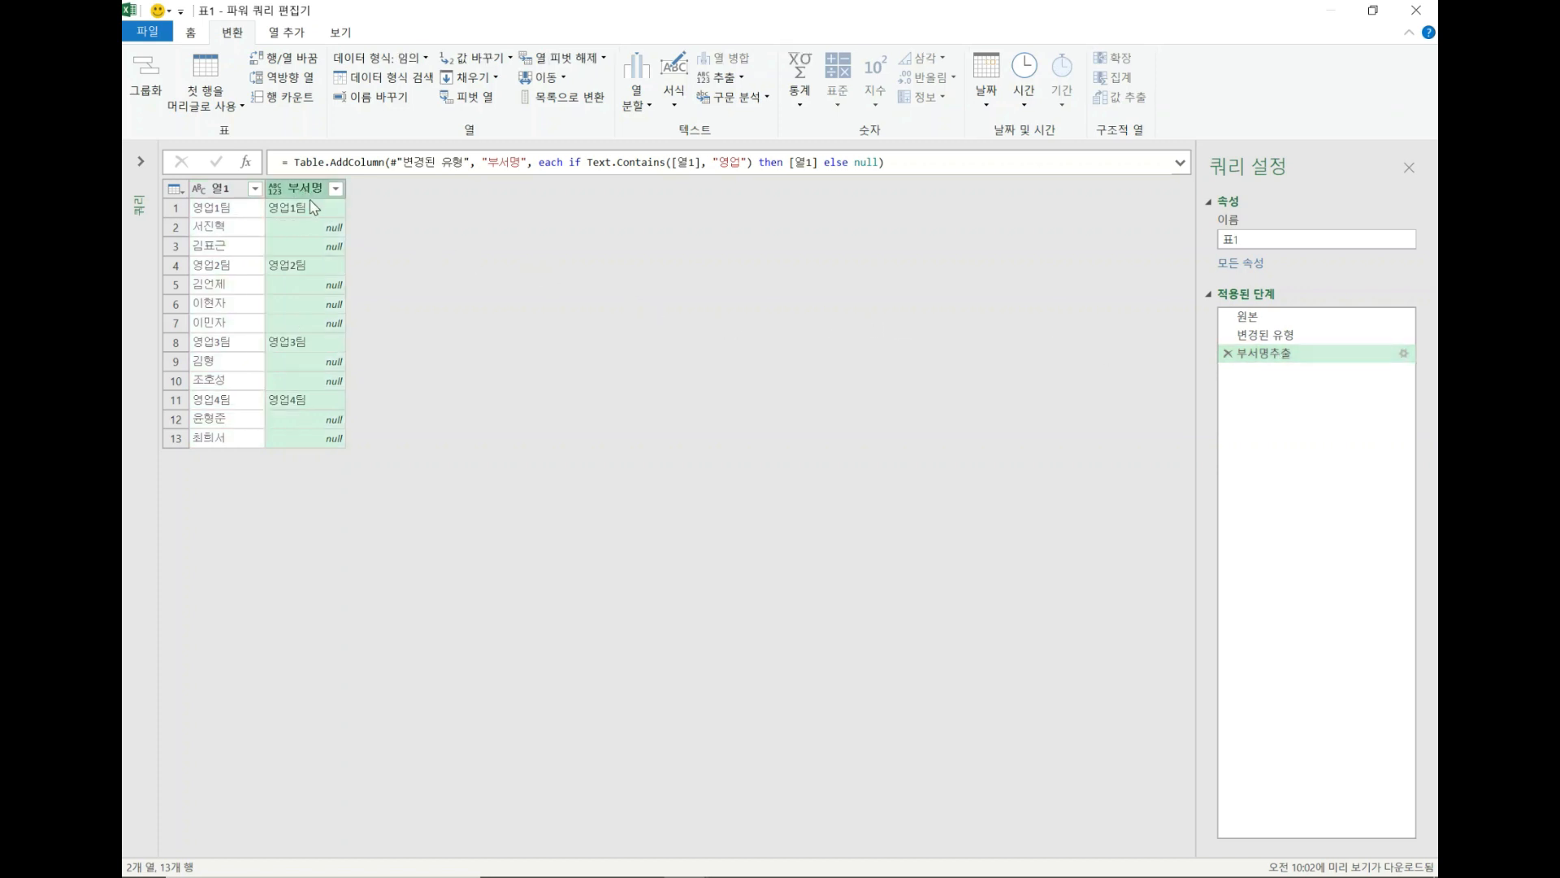
click(471, 77)
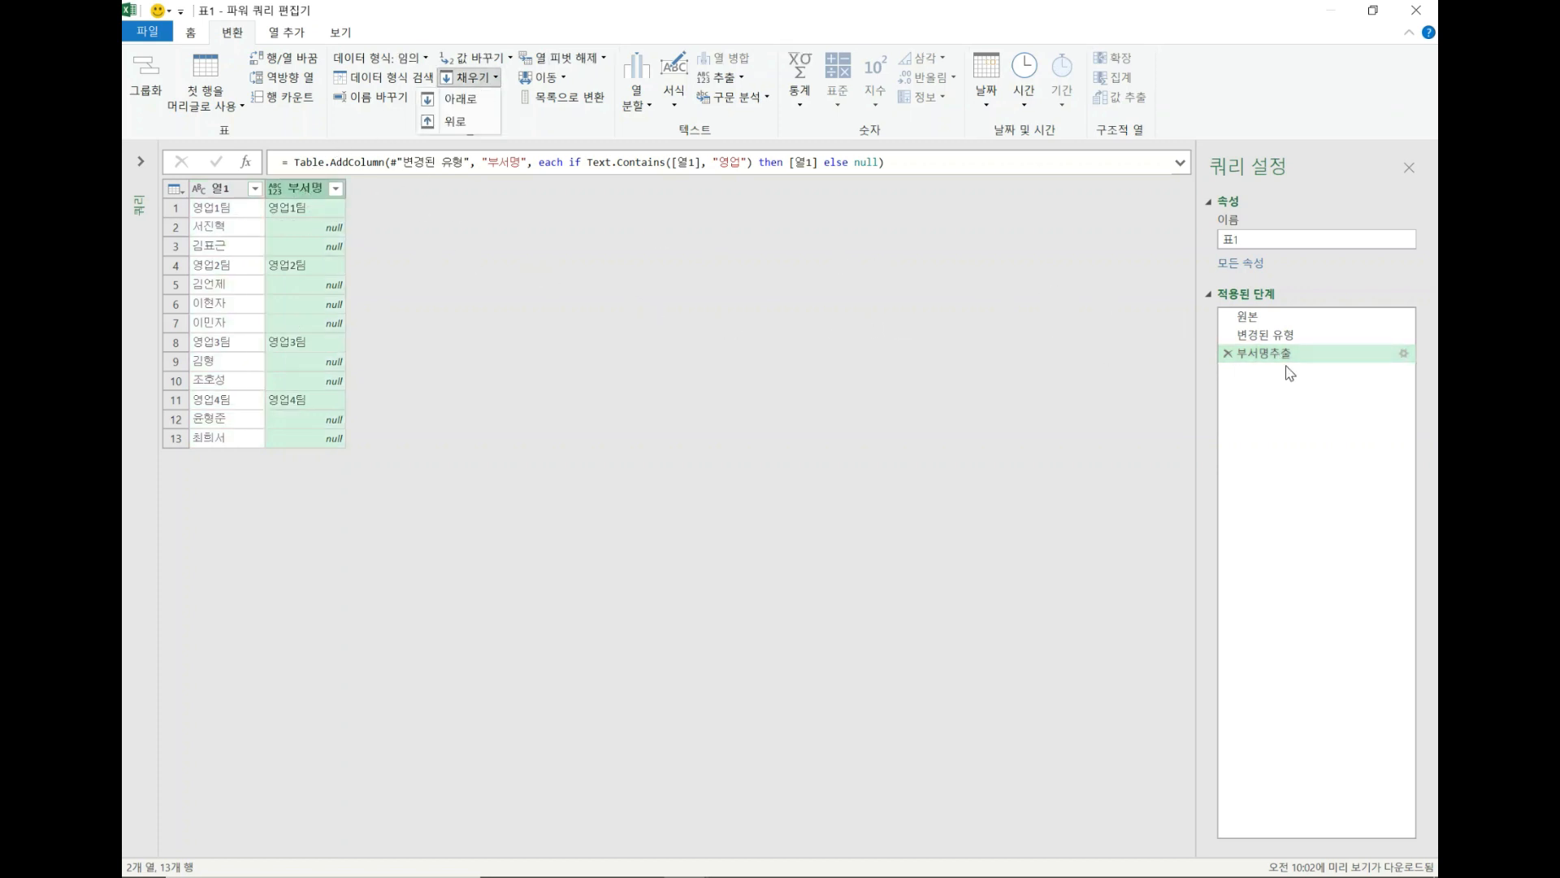
click(460, 99)
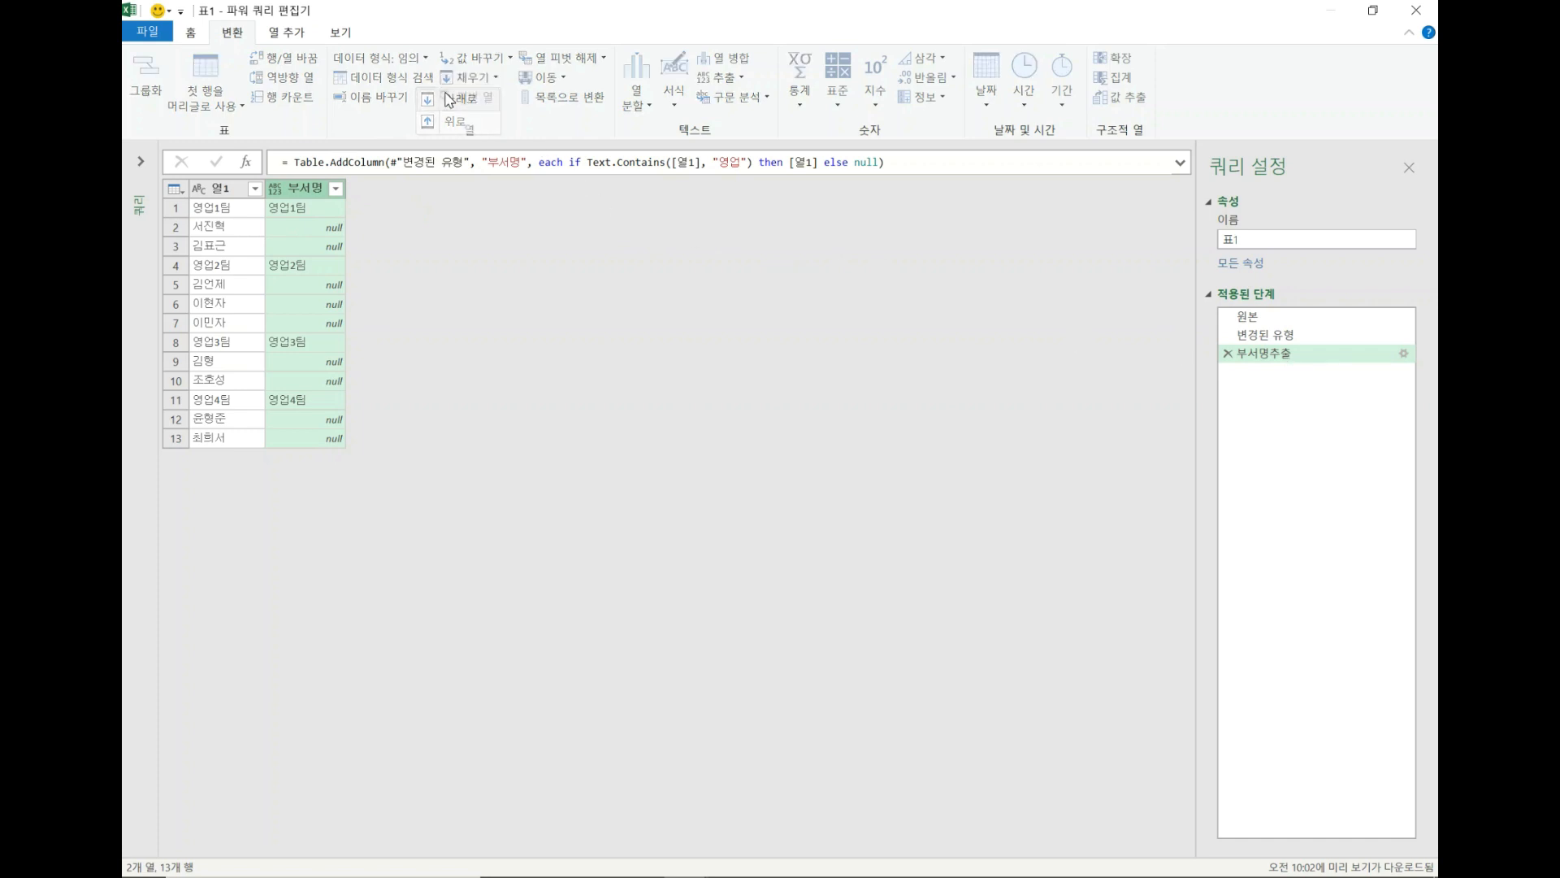